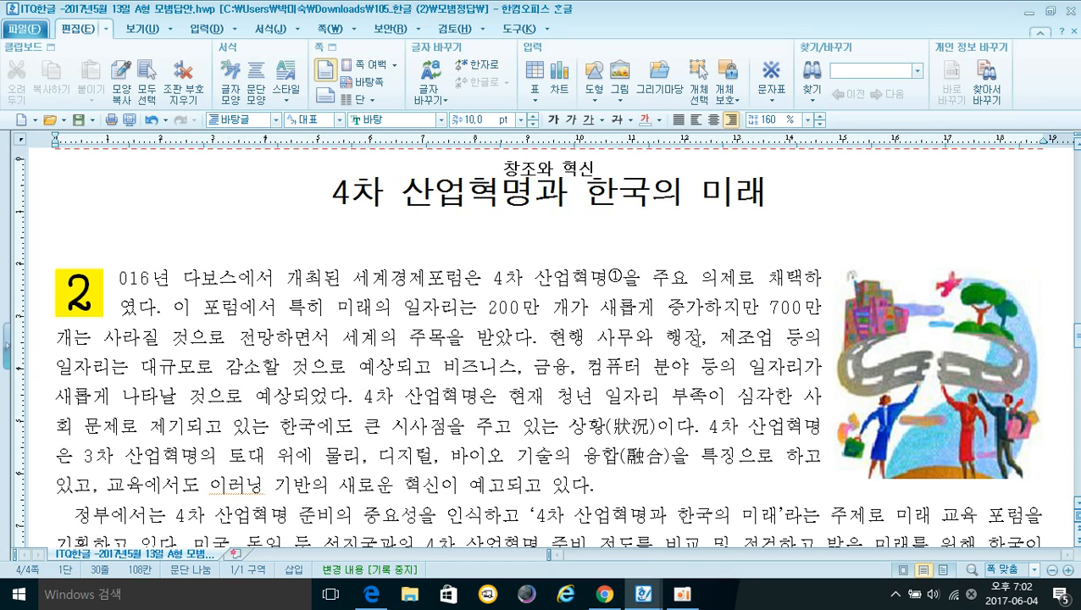
# Review the model answer page from the title and body text through the forum overview list to the session table and closing organisation name
pyautogui.click(373, 196)
pyautogui.scroll(1, 370, 197)
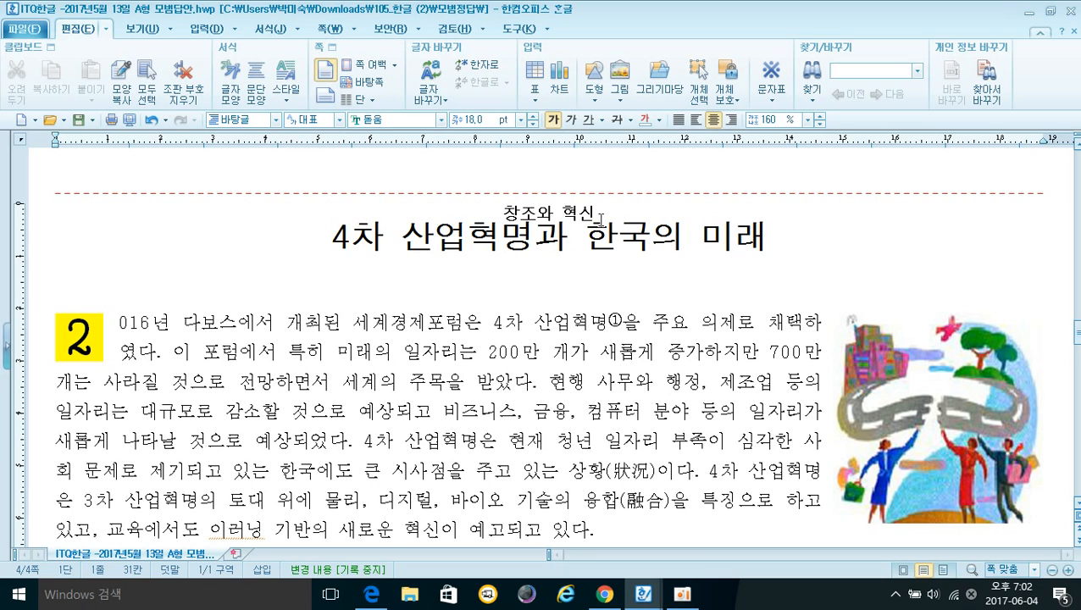
pyautogui.scroll(-1, 598, 222)
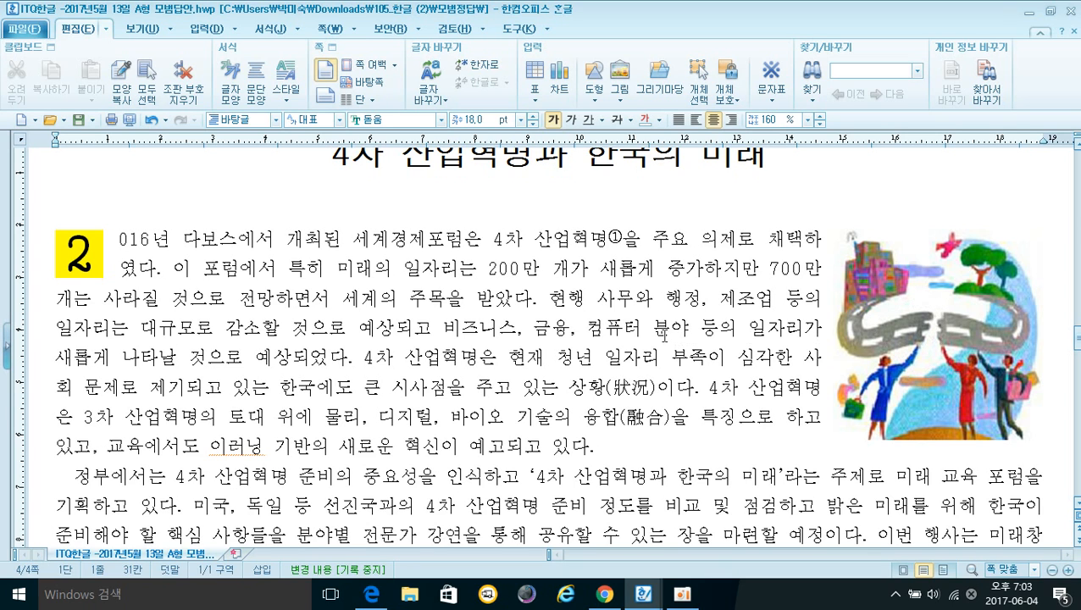
pyautogui.scroll(-3, 679, 339)
pyautogui.scroll(-1, 659, 336)
pyautogui.scroll(-2, 657, 335)
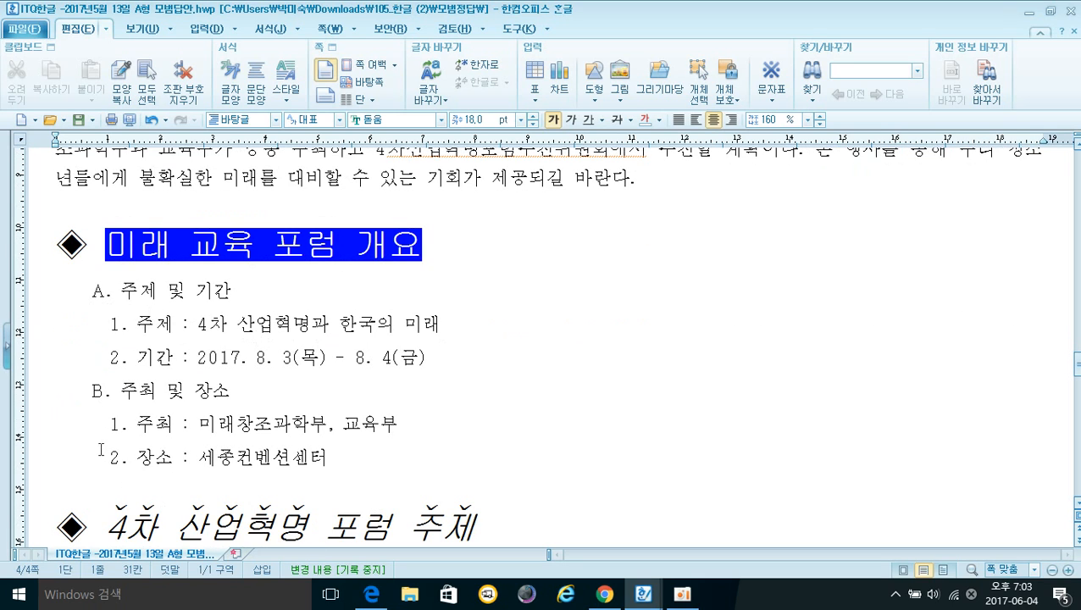
pyautogui.moveTo(119, 297); pyautogui.dragTo(396, 435)
pyautogui.click(305, 397)
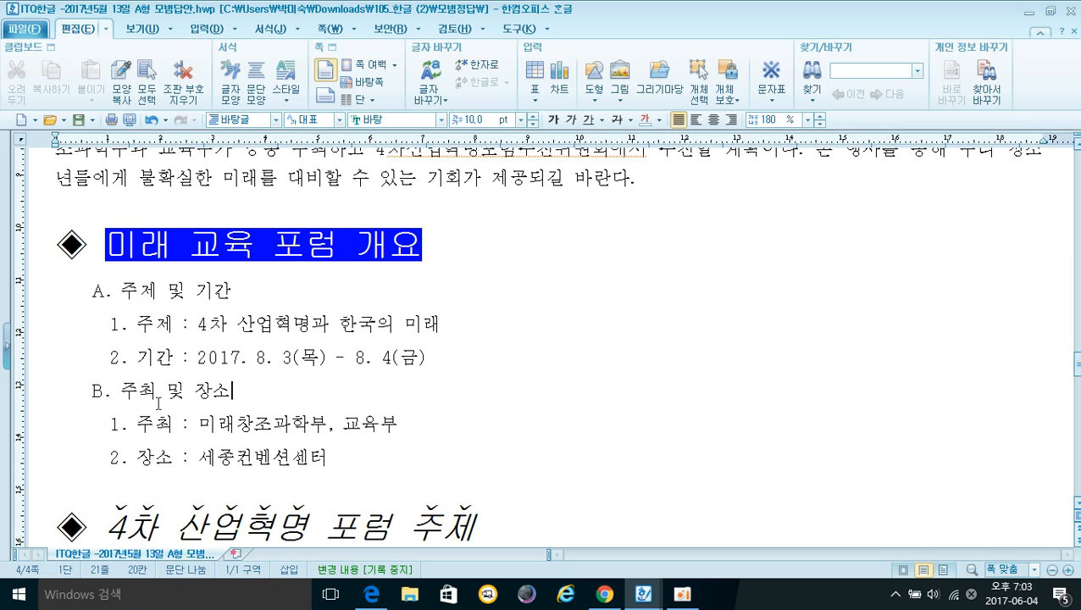
pyautogui.scroll(-6, 161, 392)
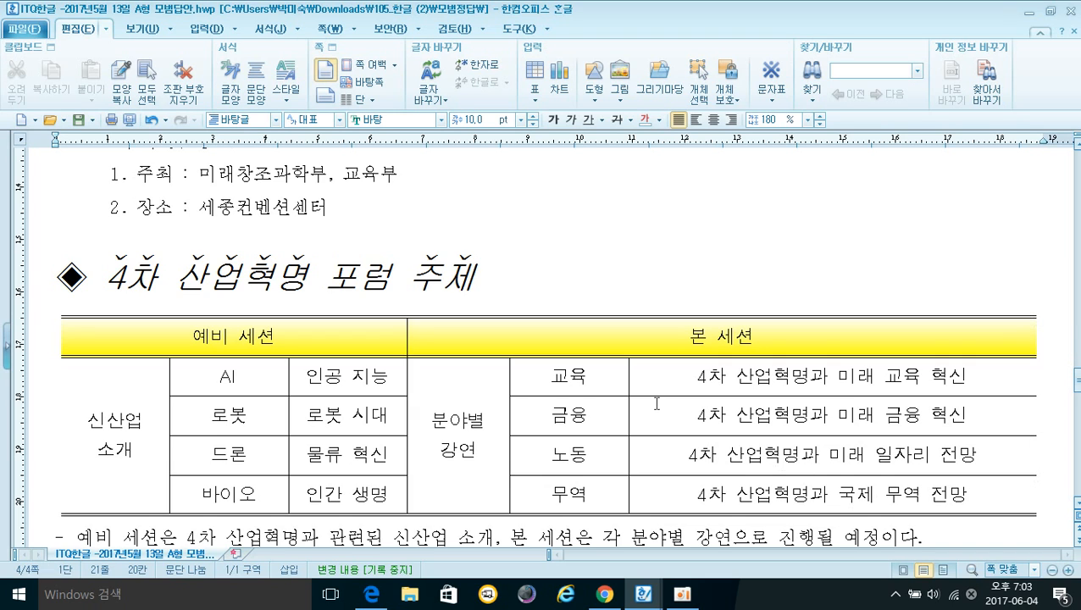
pyautogui.scroll(-2, 640, 400)
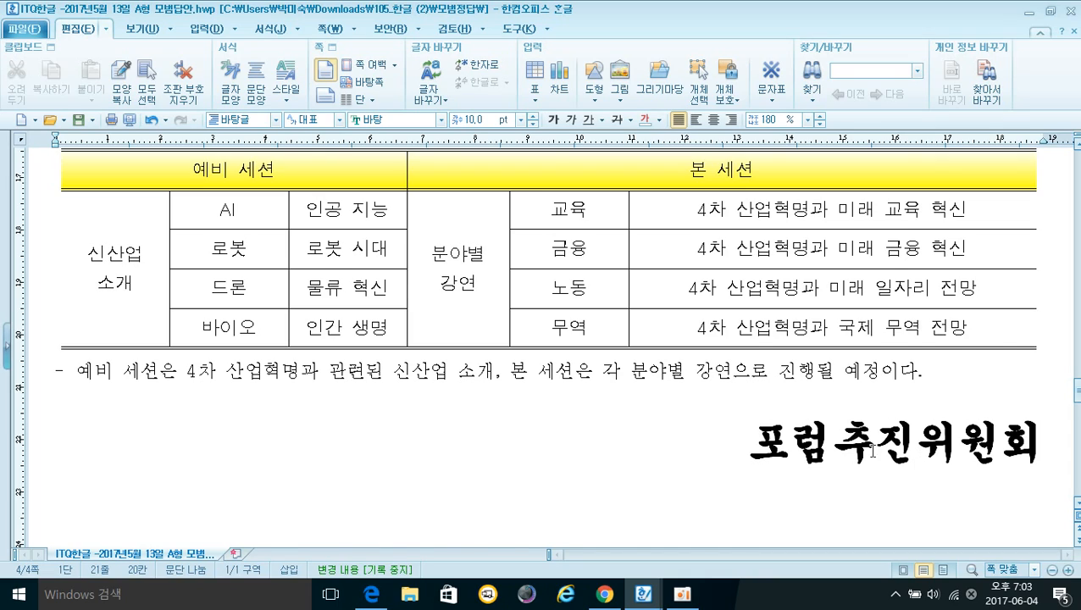
pyautogui.scroll(-1, 873, 452)
pyautogui.scroll(15, 861, 451)
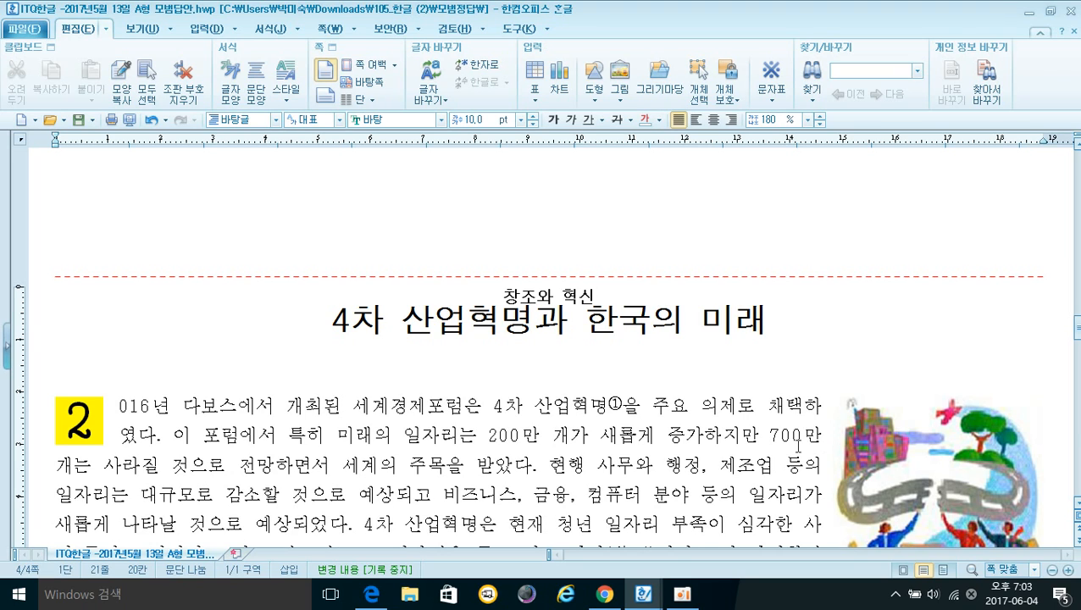
# Switch from the model answer to the practice document and show the unformatted title "4차 산업혁명과 한국의 미래"
pyautogui.click(685, 597)
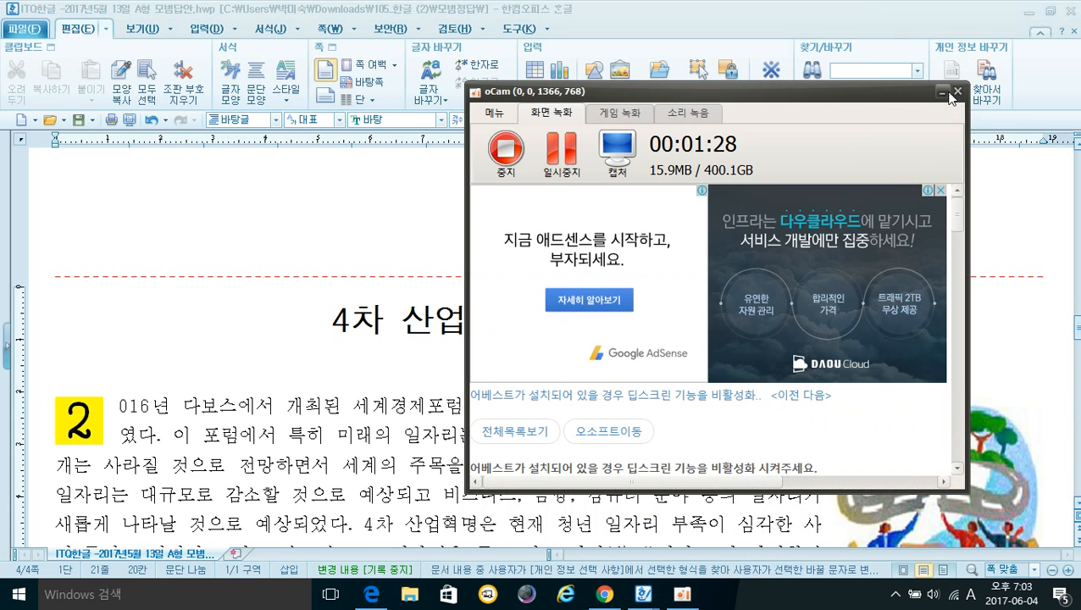
pyautogui.click(674, 595)
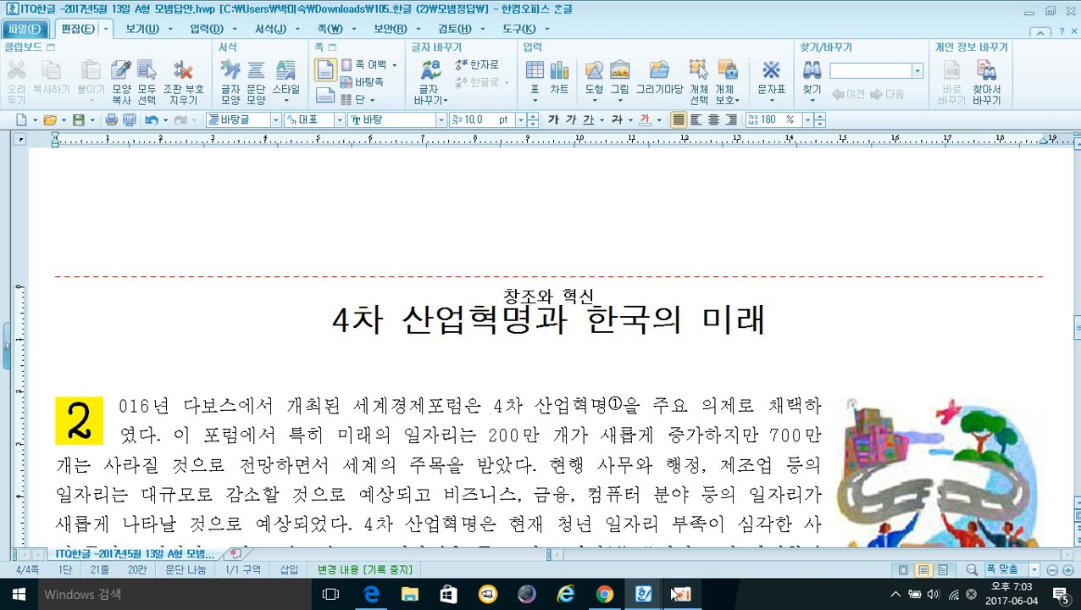
pyautogui.moveTo(644, 594)
pyautogui.click(539, 549)
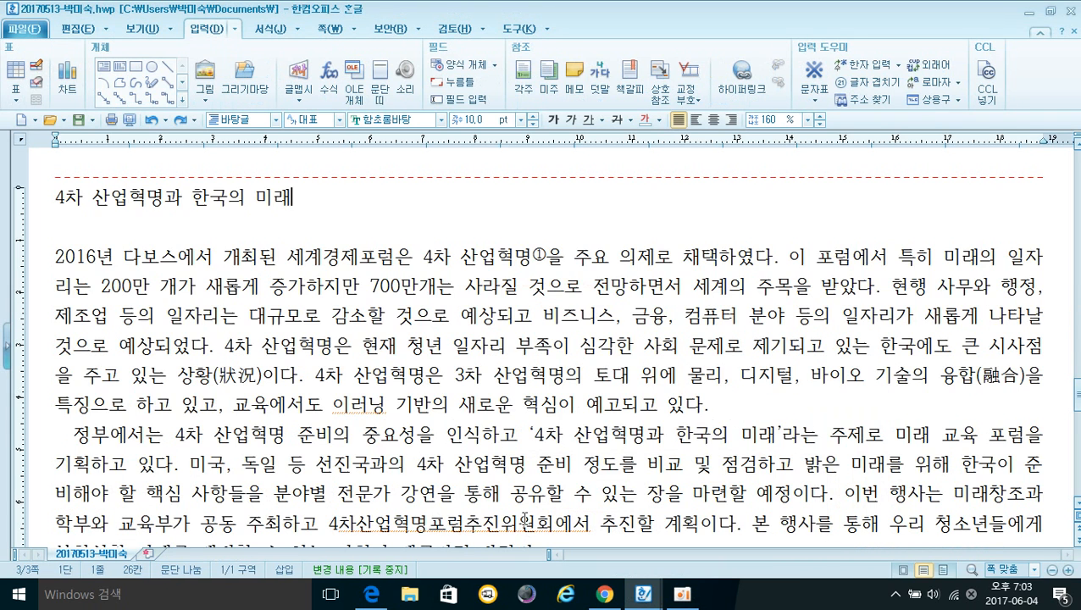
pyautogui.scroll(1, 525, 518)
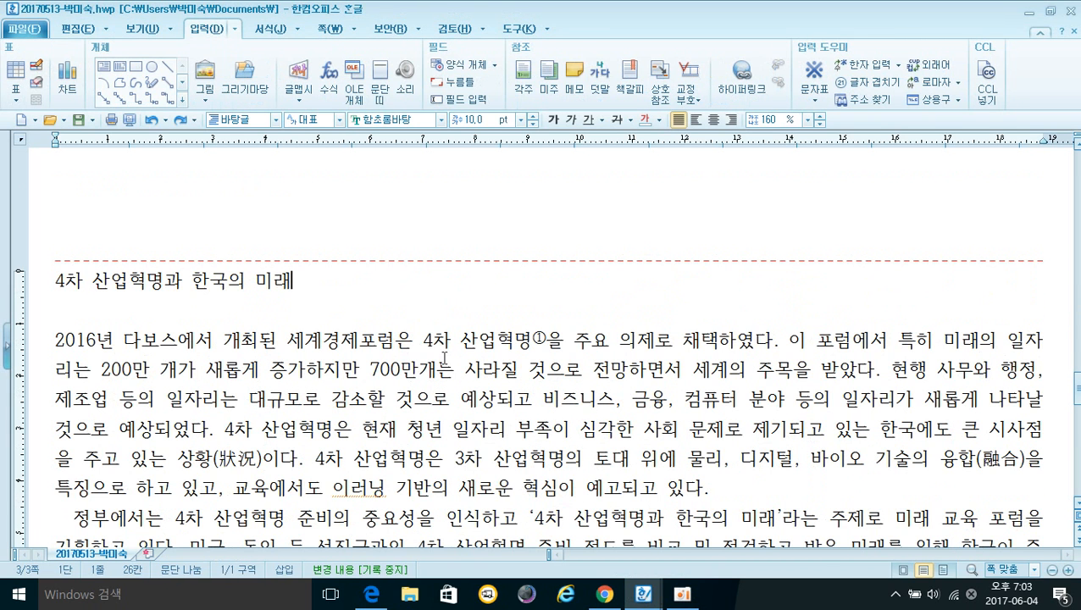
# Insert a bookmark named "산업혁명" at the very start of the title line
pyautogui.click(53, 281)
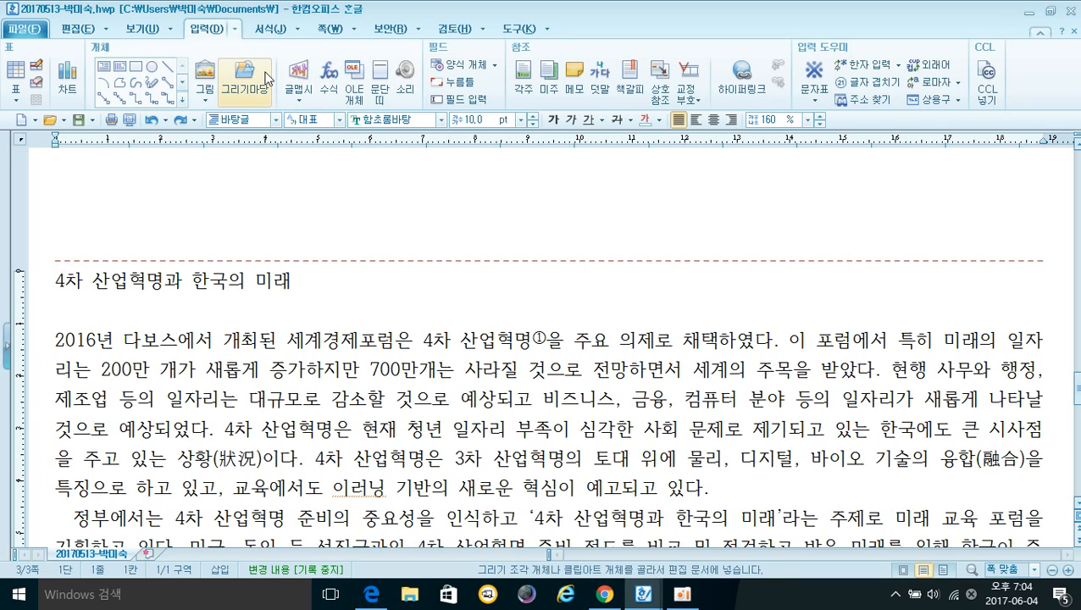
pyautogui.click(634, 83)
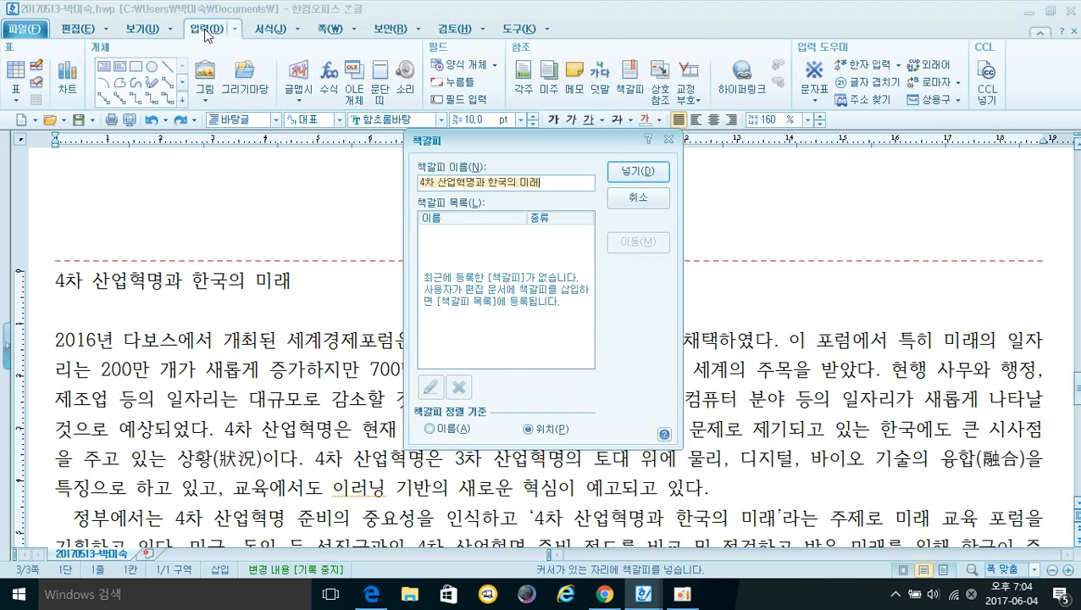
pyautogui.click(611, 178)
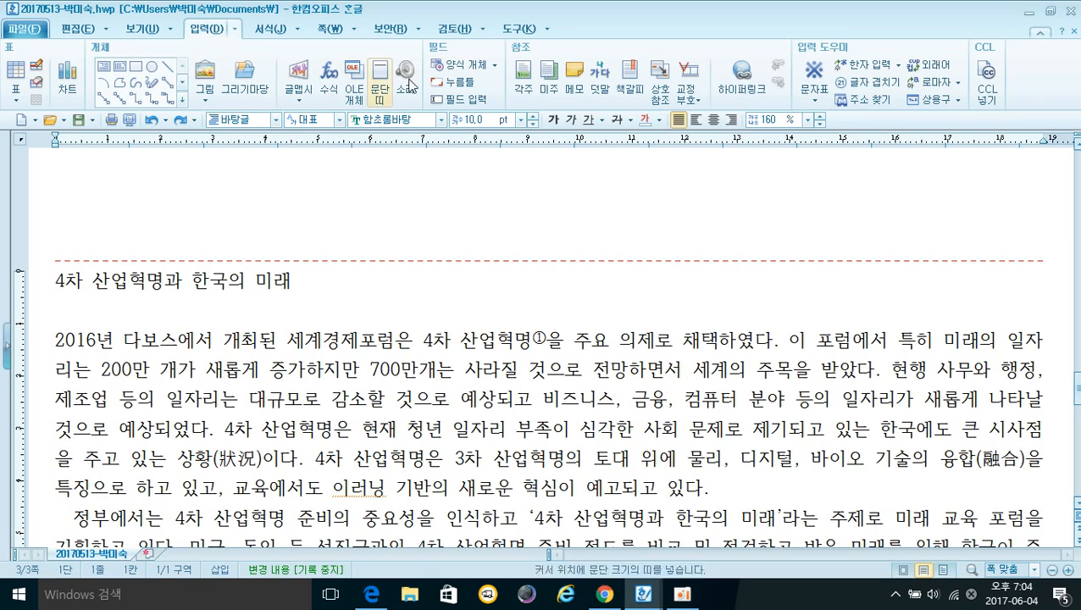
pyautogui.click(632, 94)
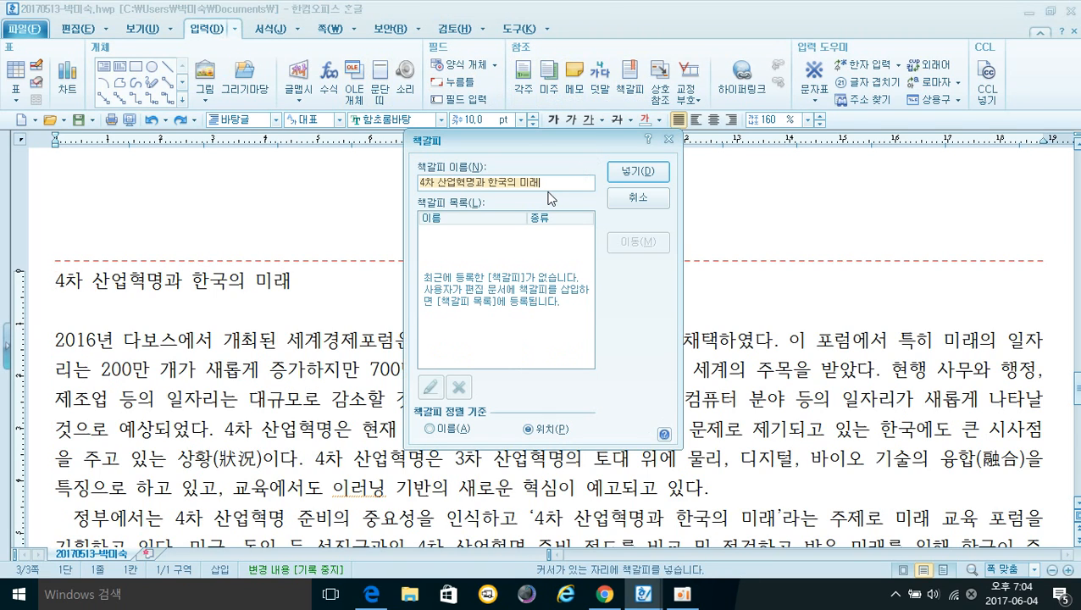
pyautogui.write('산업혁')
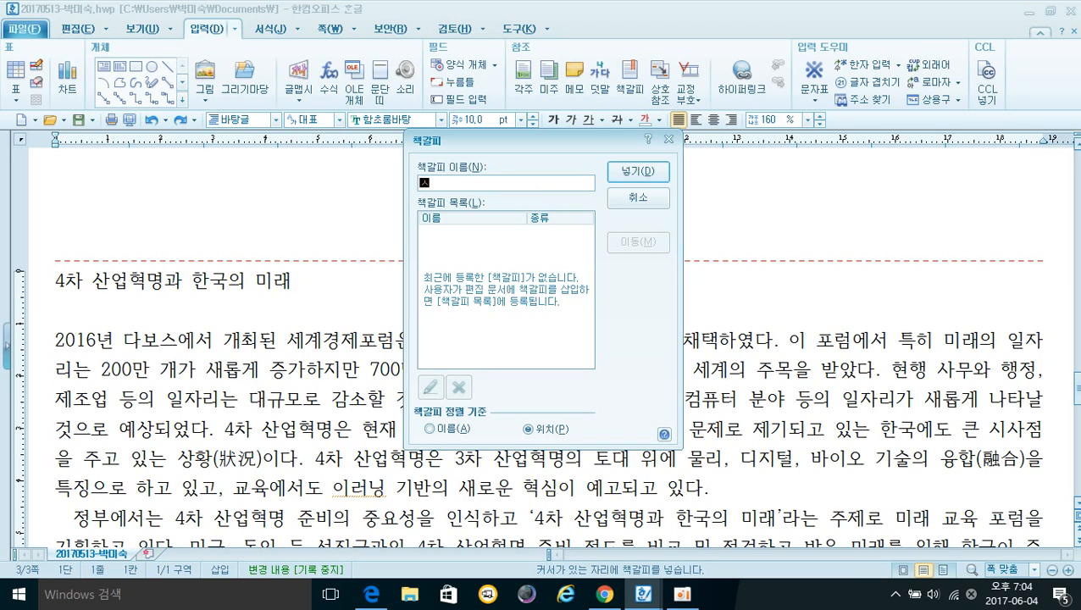
pyautogui.write('명')
pyautogui.click(648, 170)
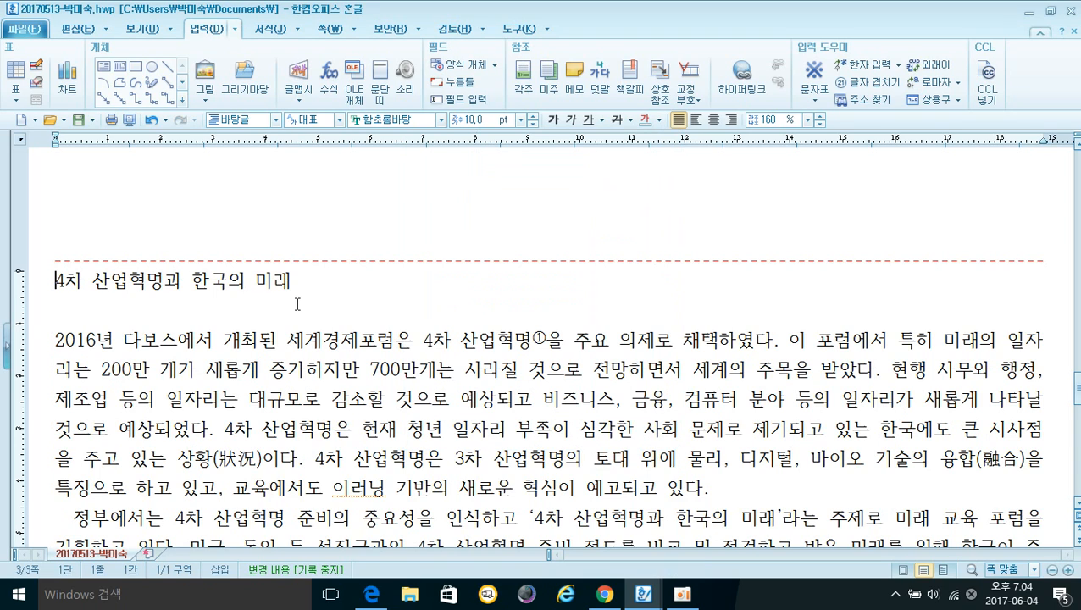
# Set the font of the whole title "4차 산업혁명과 한국의 미래" to 돋움
pyautogui.moveTo(299, 283); pyautogui.dragTo(53, 276)
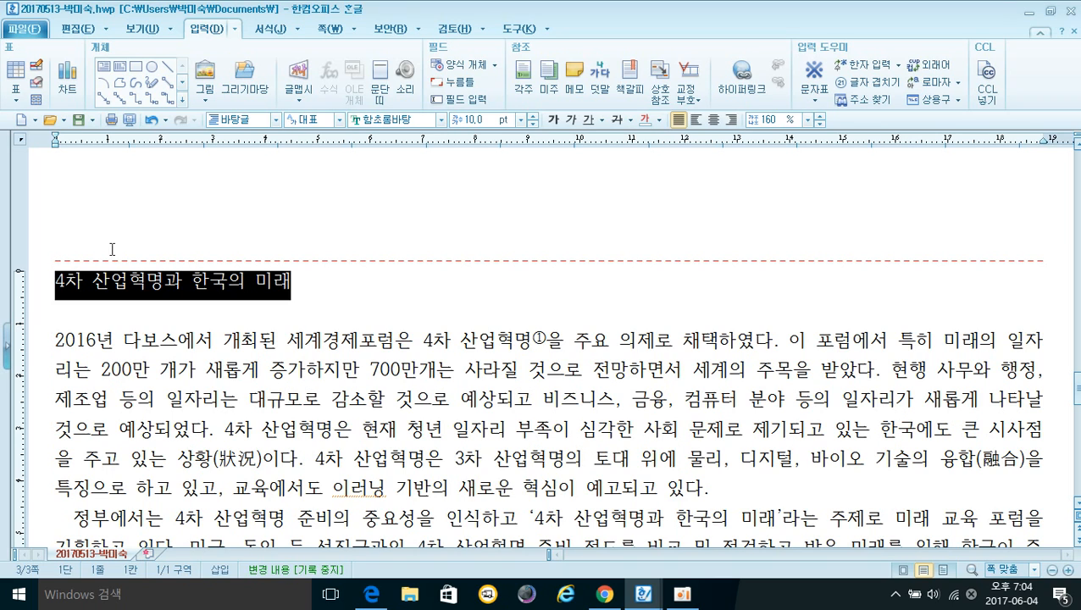
pyautogui.click(440, 126)
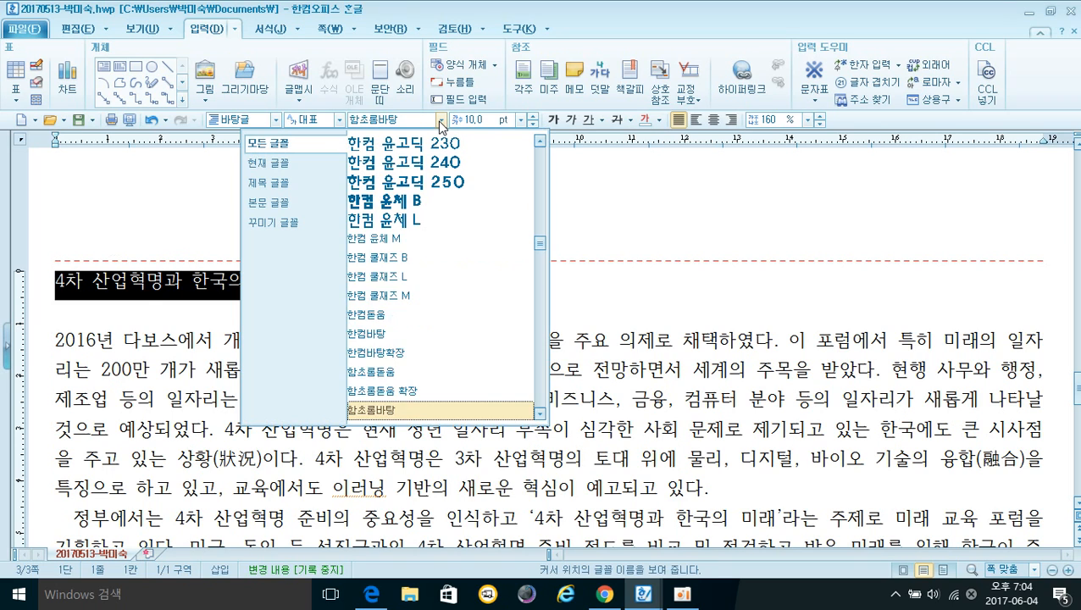
pyautogui.scroll(5, 473, 222)
pyautogui.scroll(6, 473, 225)
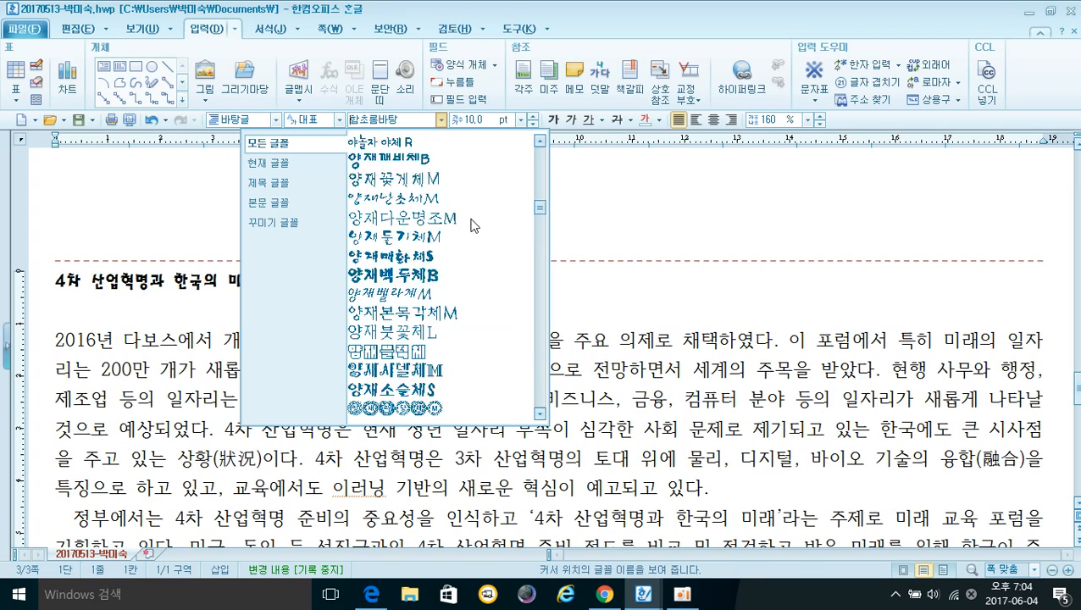
pyautogui.scroll(-2, 473, 225)
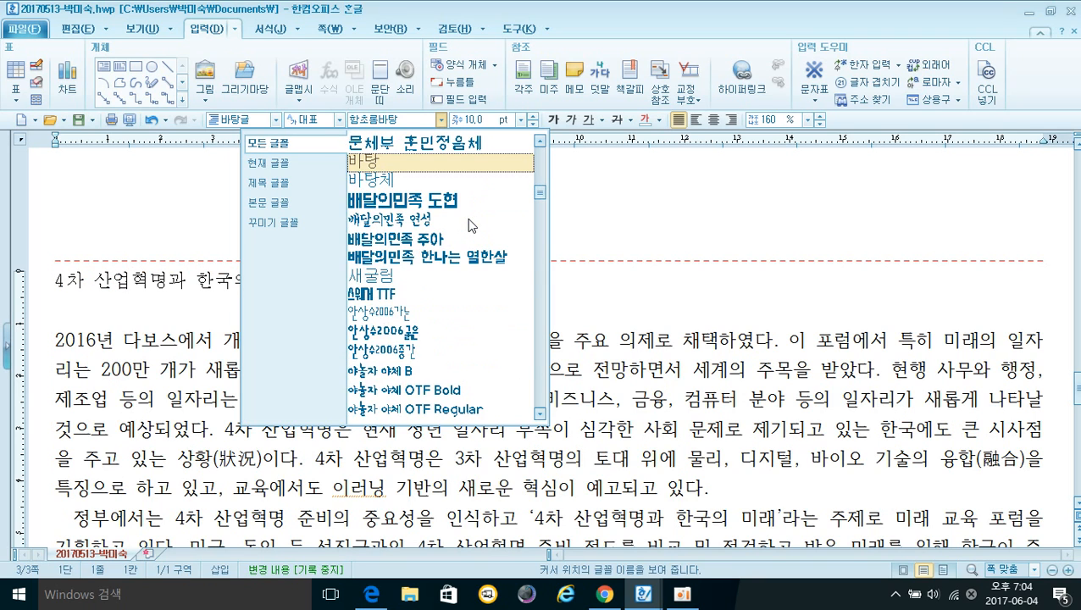
pyautogui.scroll(1, 471, 227)
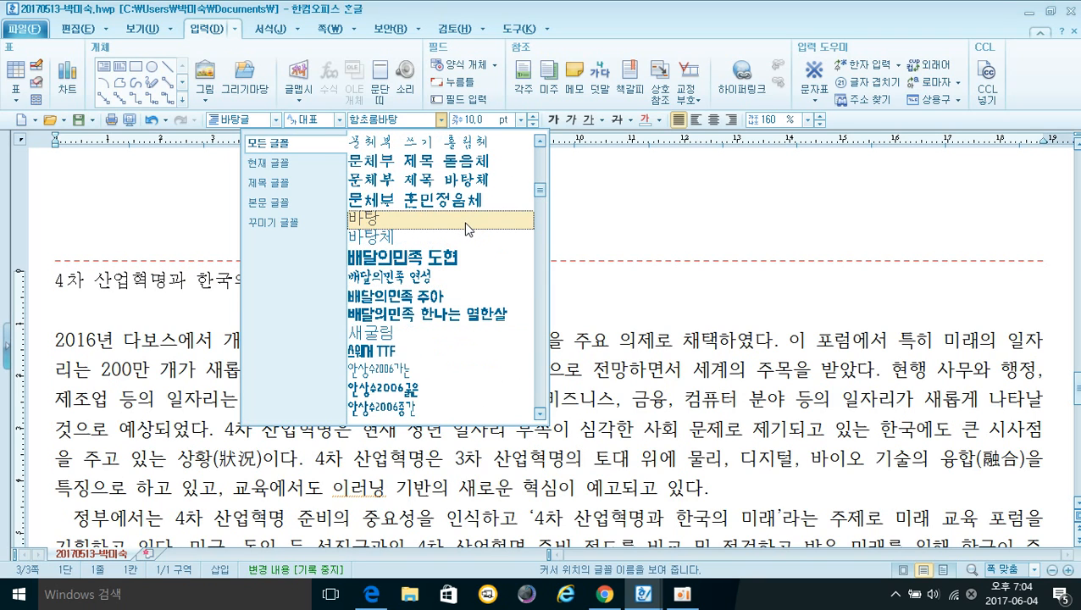
pyautogui.scroll(4, 467, 227)
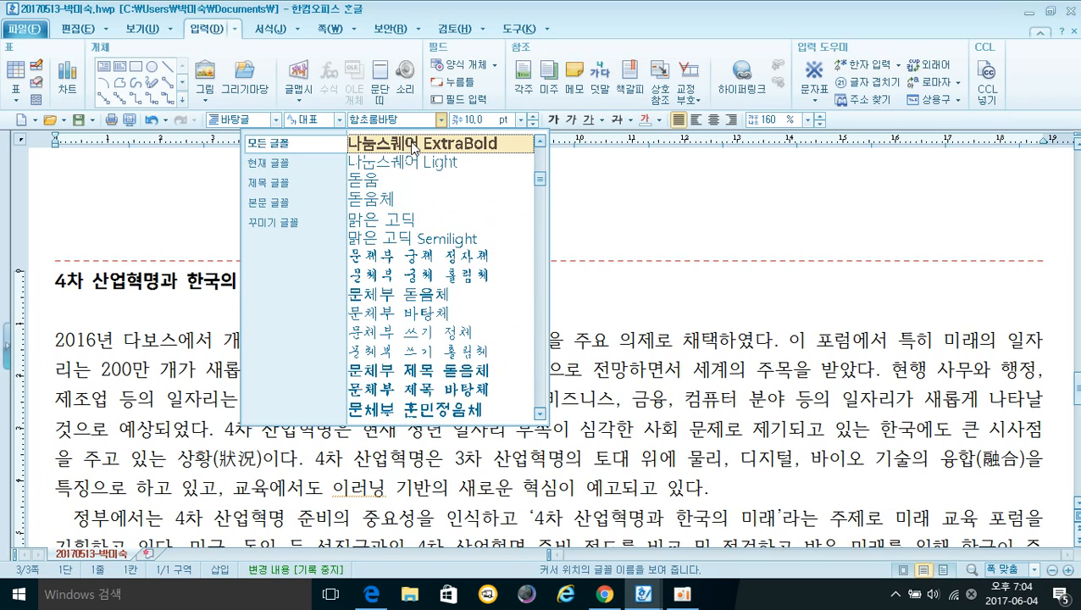
pyautogui.click(398, 180)
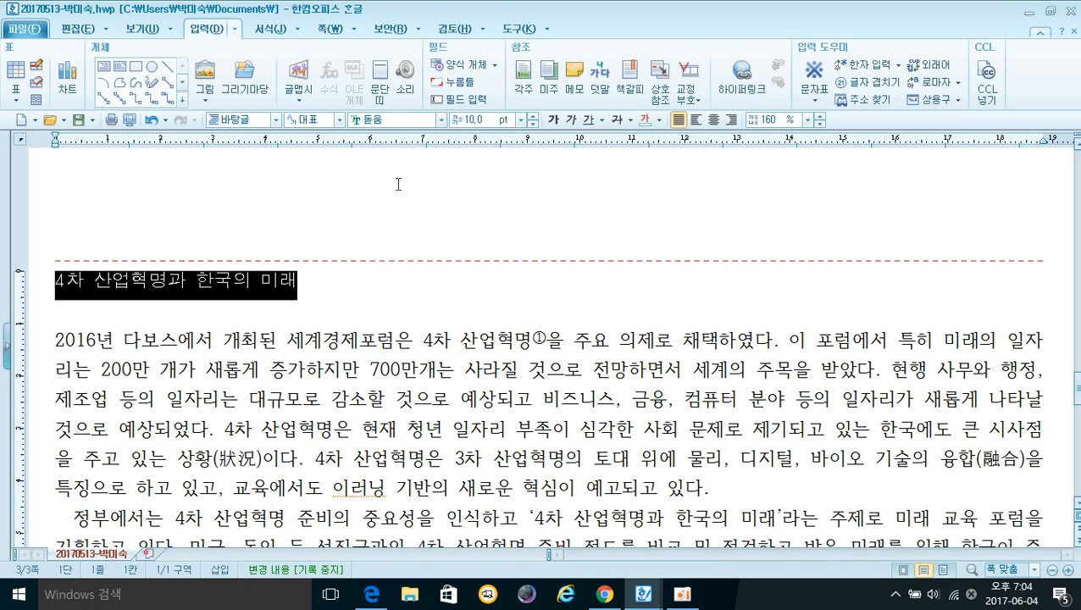
# Format the selected title as 18 pt bold text, centred on the page
pyautogui.click(519, 120)
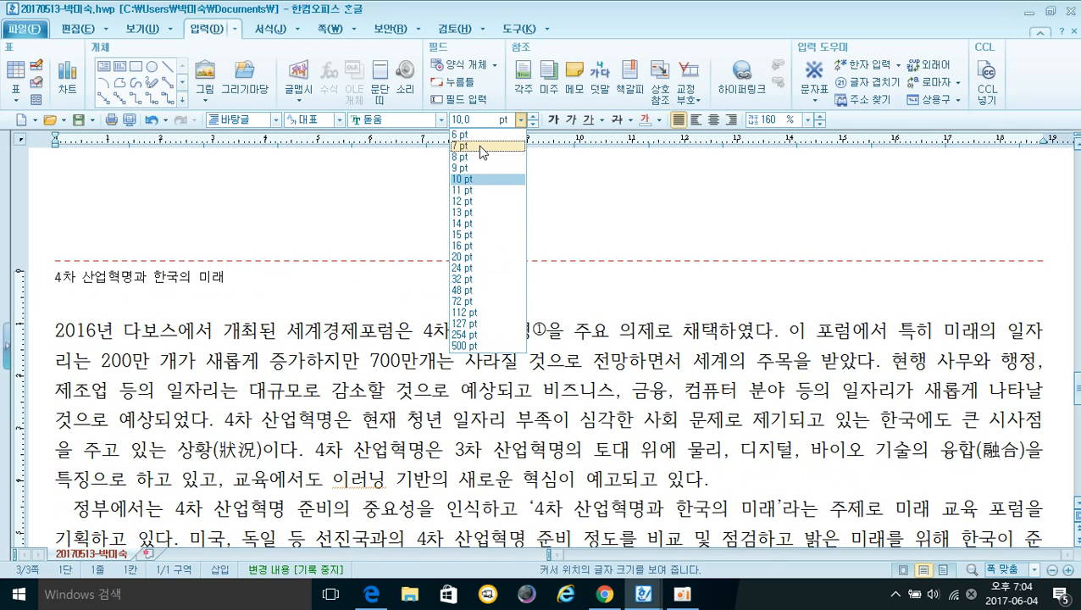
pyautogui.press('Delete')
pyautogui.press('Delete')
pyautogui.press('Delete')
pyautogui.press('Delete')
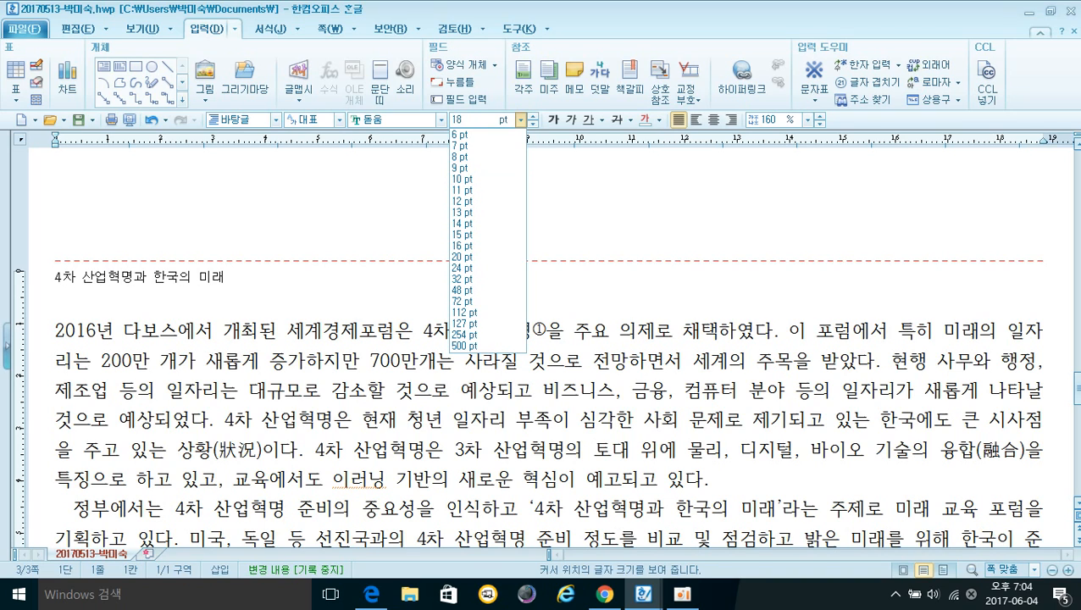
pyautogui.press('Return')
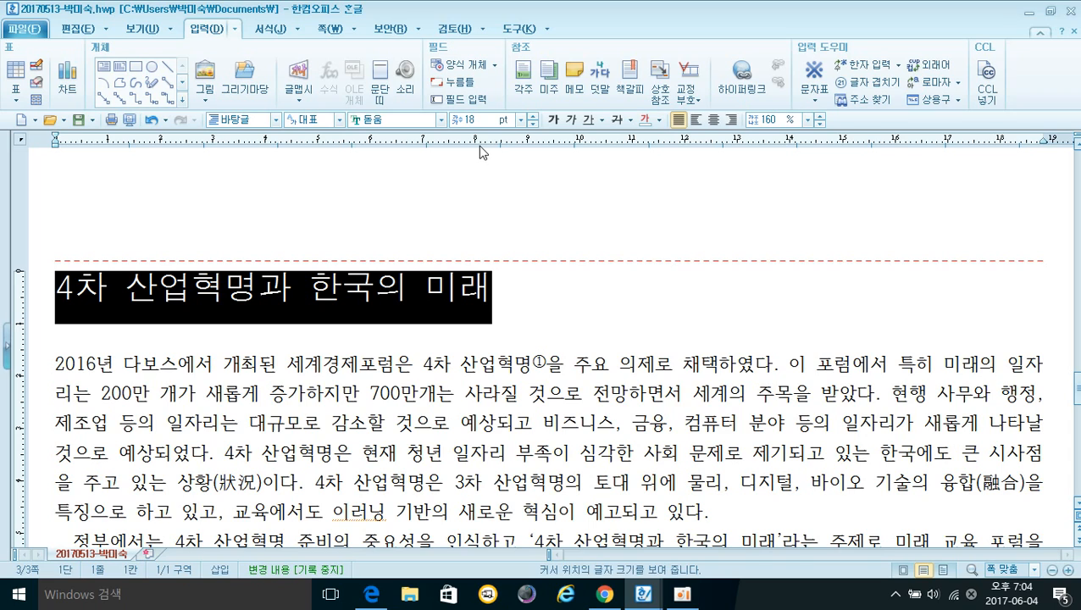
pyautogui.click(553, 121)
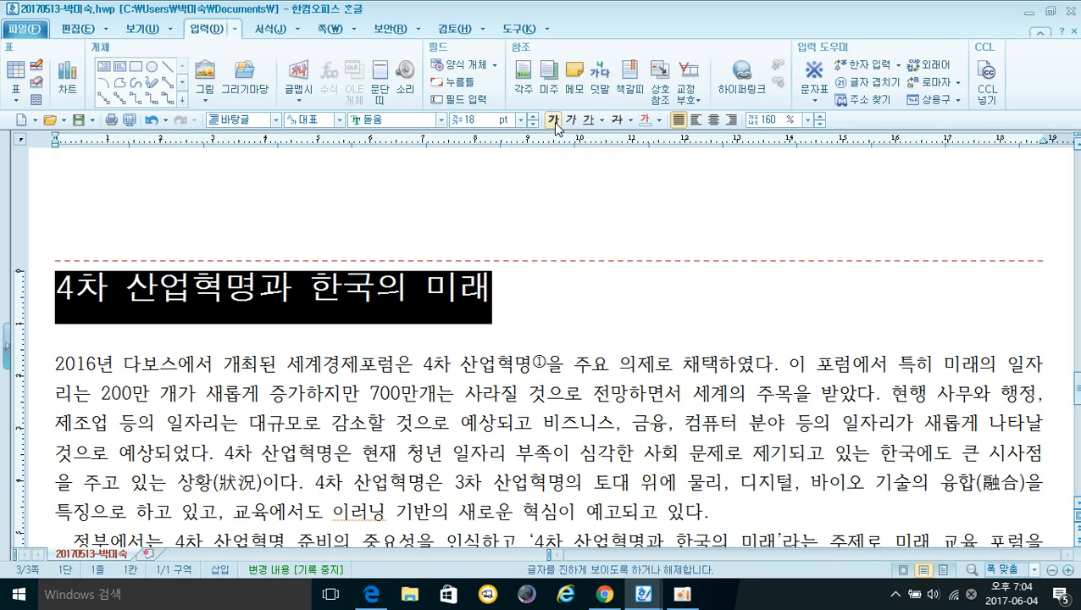
pyautogui.click(714, 120)
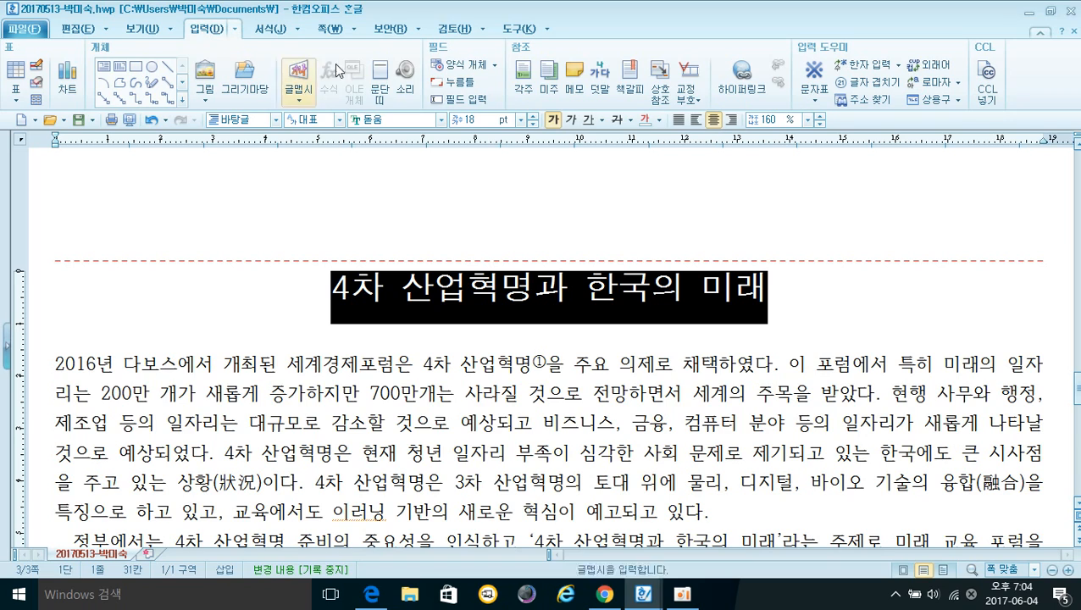
# Add the ruby text (덧말) "창조와 혁신" above the title
pyautogui.click(599, 81)
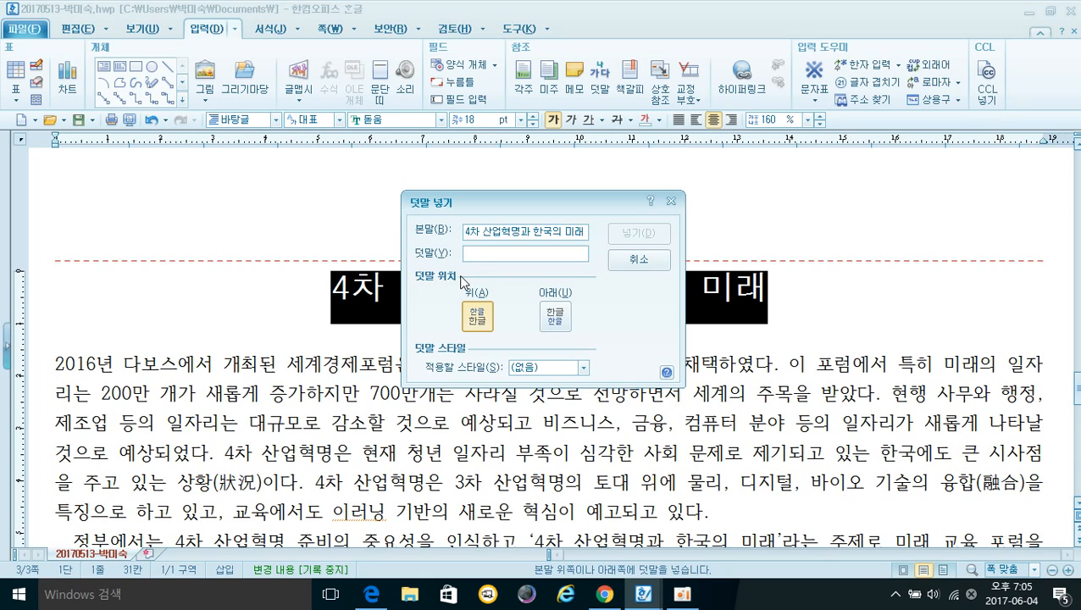
pyautogui.write('창조와 ㅎ')
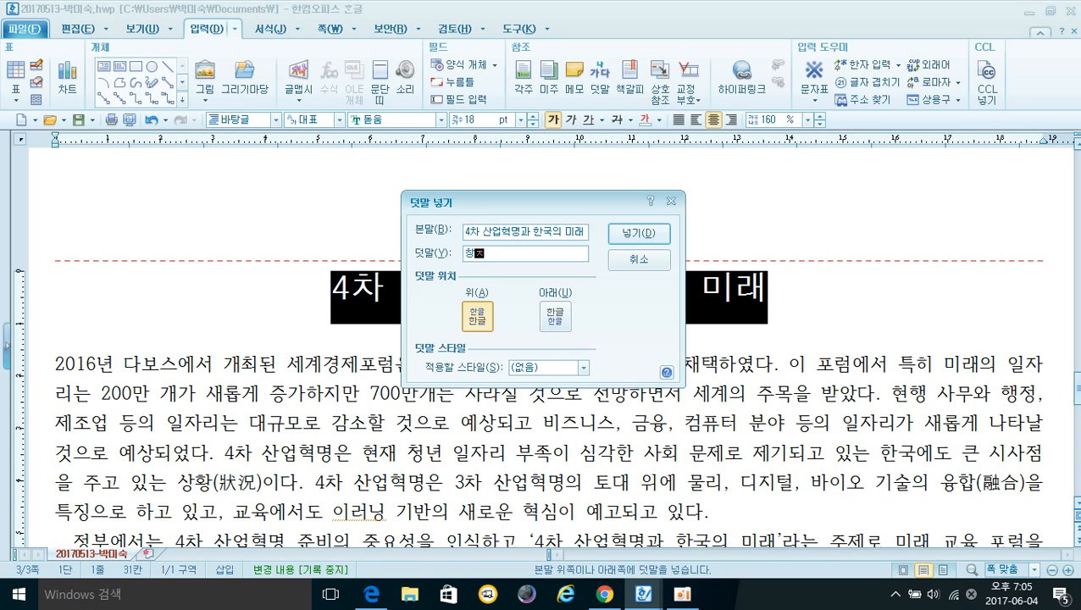
pyautogui.write('신')
pyautogui.press('Tab')
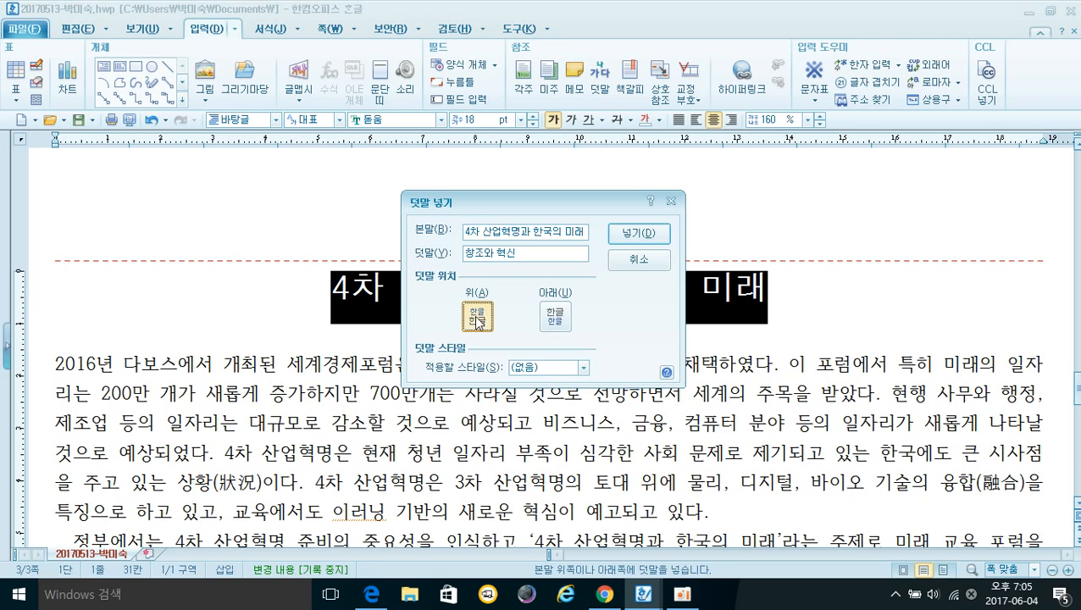
pyautogui.click(623, 233)
pyautogui.click(519, 416)
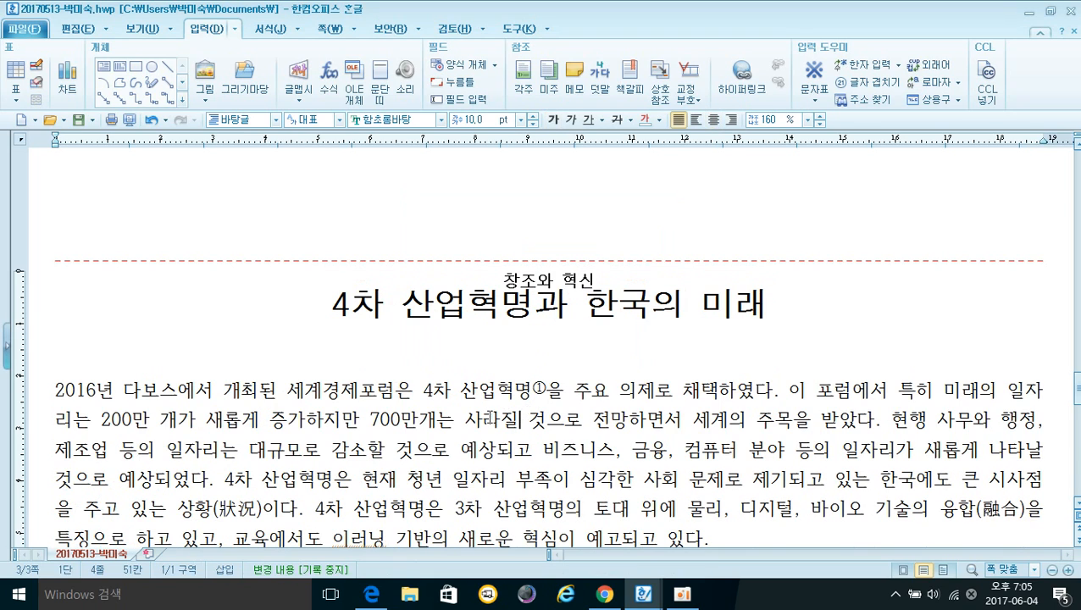
# Set up a first-letter decoration (문단 첫 글자 장식) for the first body paragraph, with the 2줄 shape and the 궁서 font
pyautogui.scroll(-1, 490, 415)
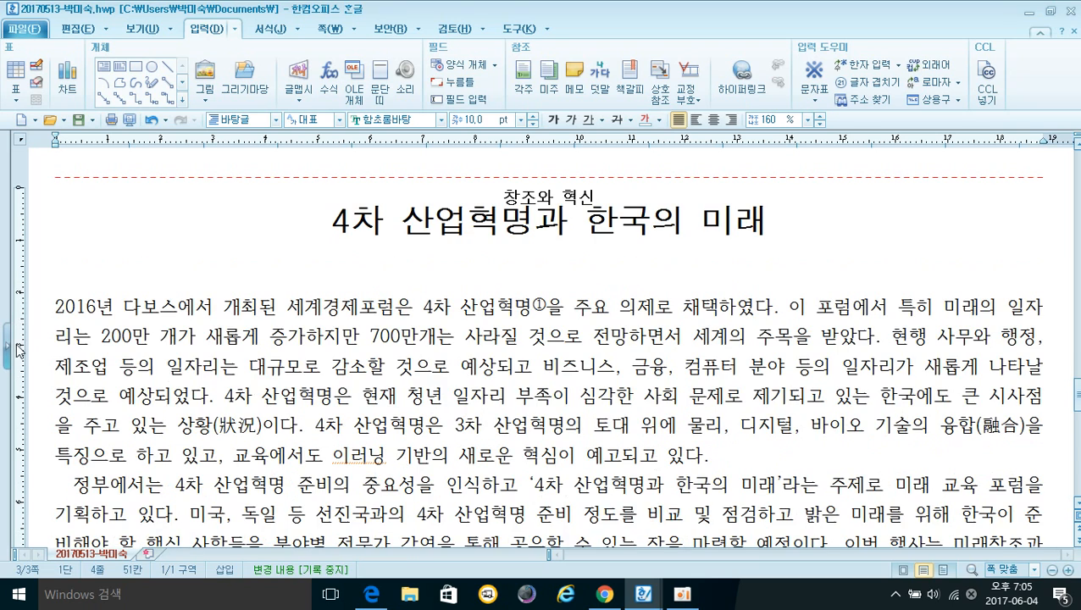
pyautogui.click(57, 307)
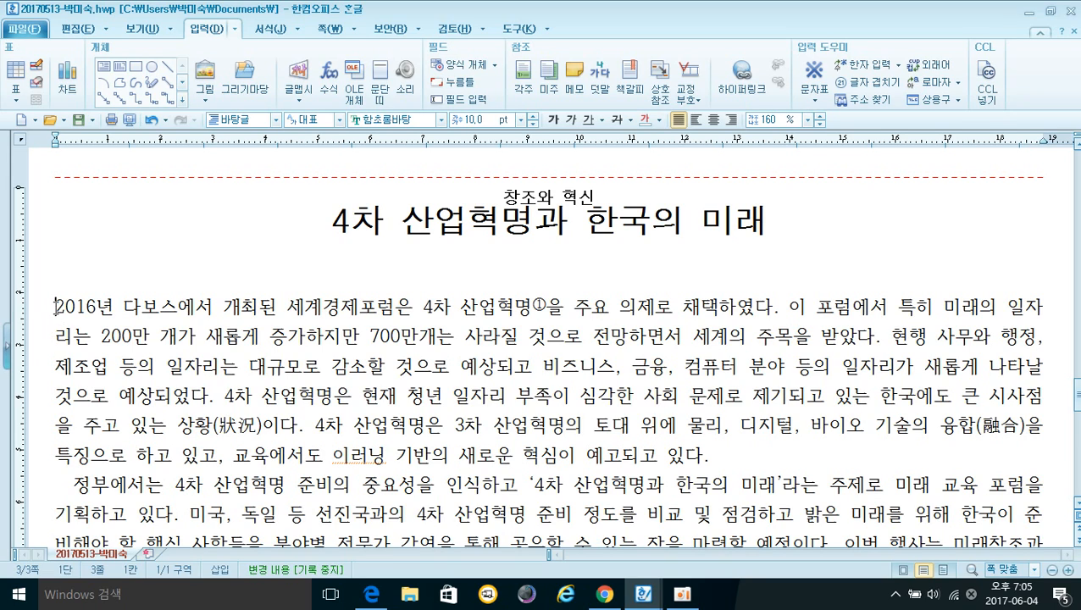
pyautogui.click(270, 33)
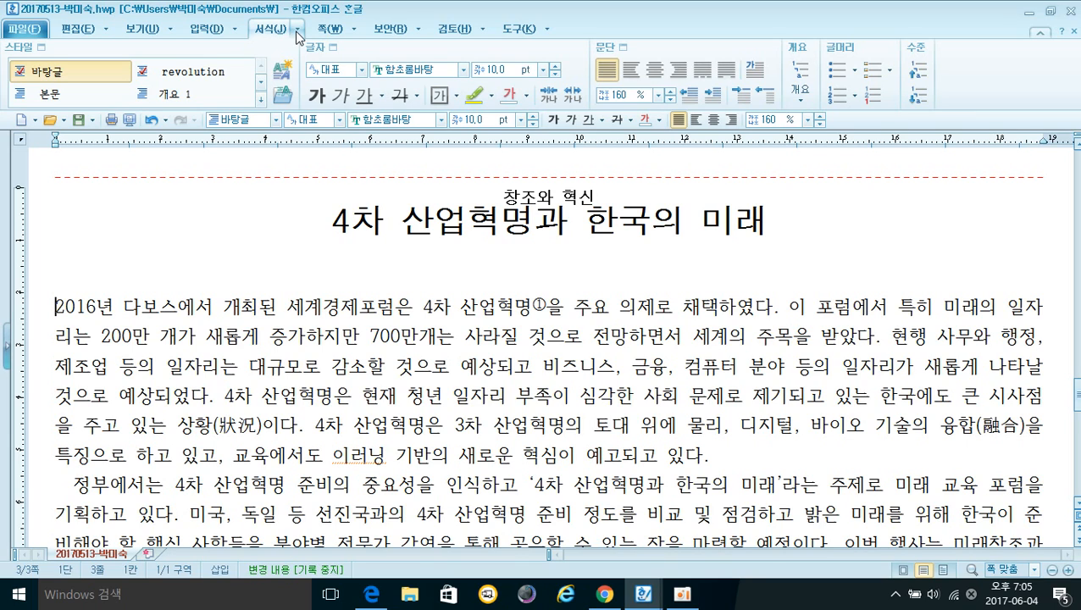
pyautogui.click(299, 34)
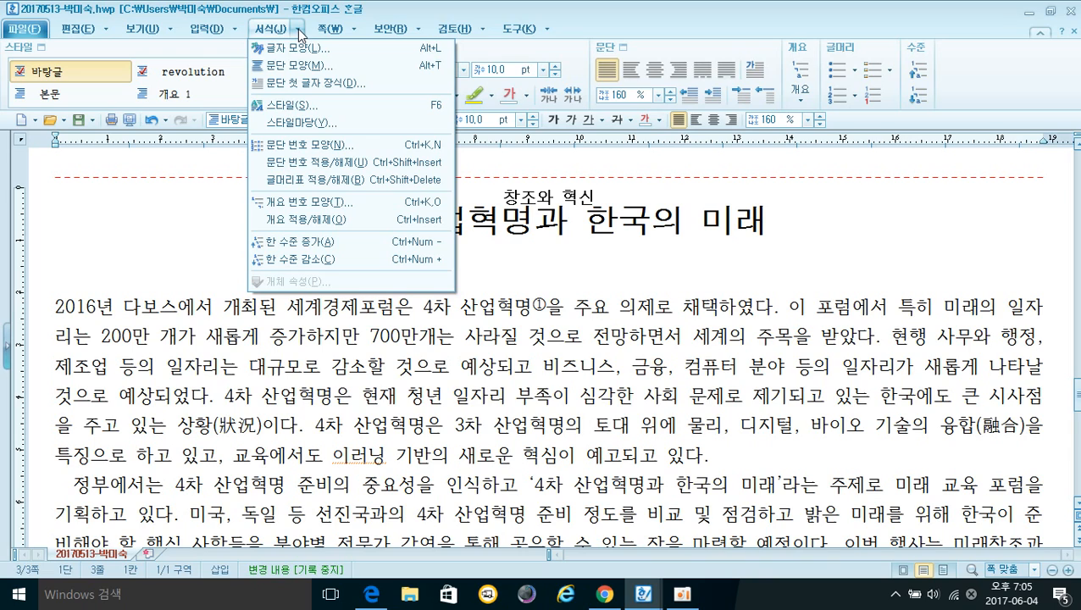
pyautogui.click(319, 84)
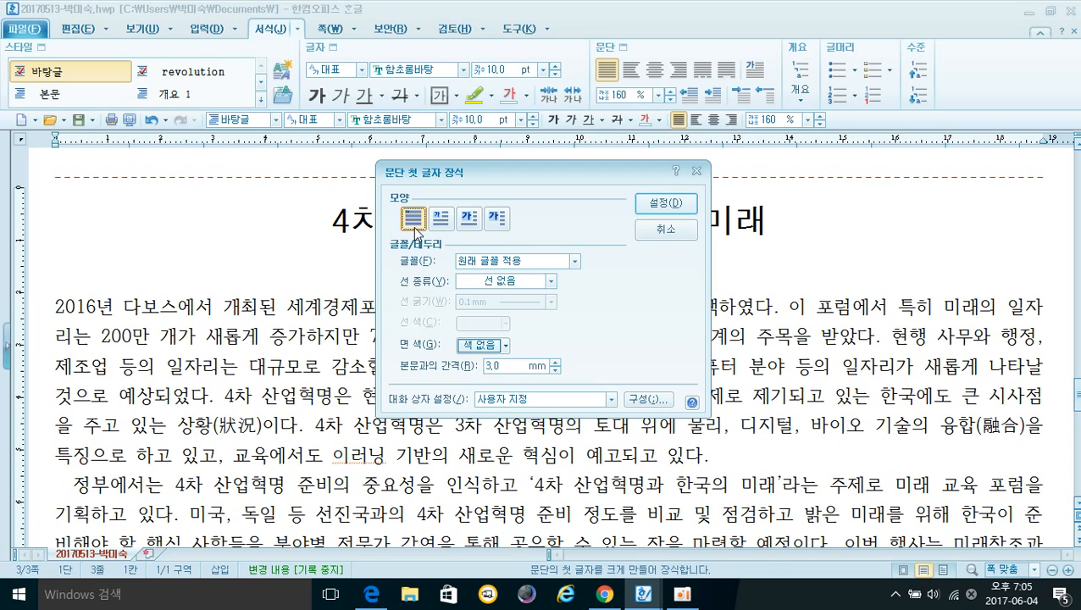
pyautogui.click(442, 228)
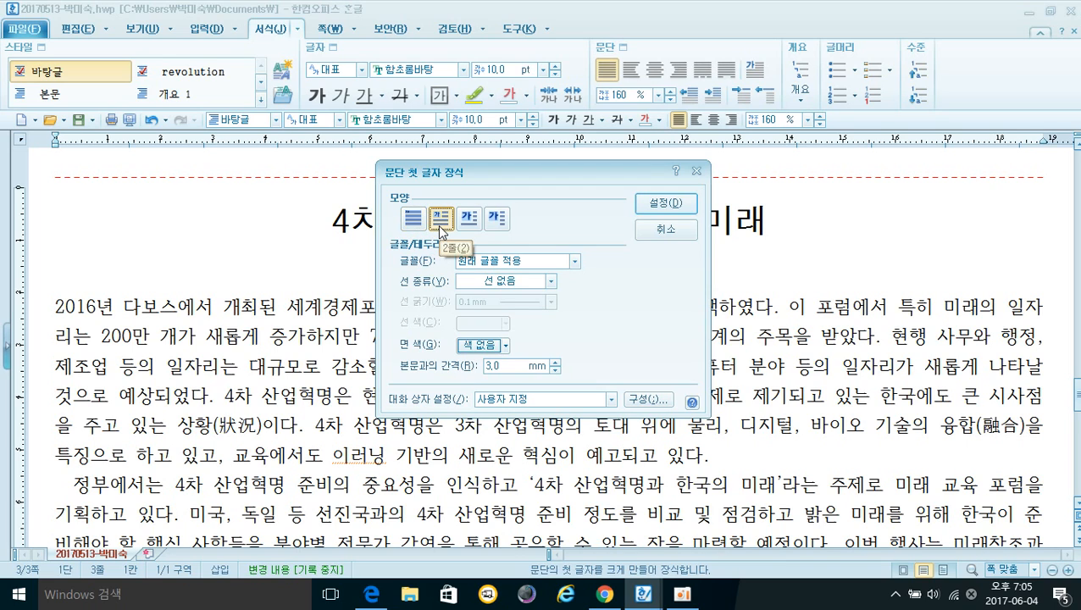
pyautogui.click(489, 264)
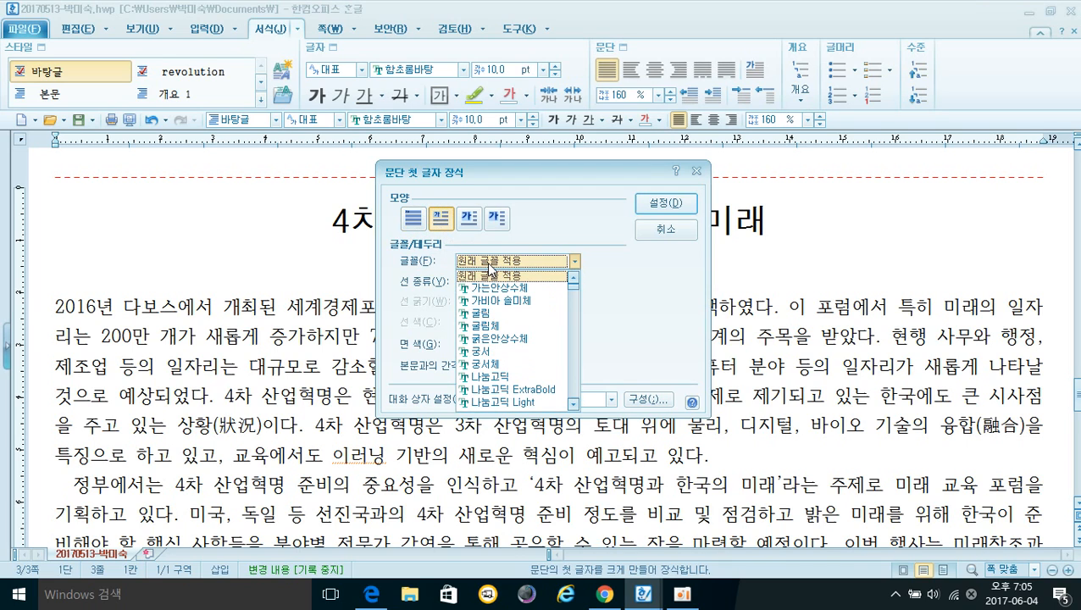
pyautogui.scroll(-2, 507, 321)
pyautogui.scroll(1, 509, 322)
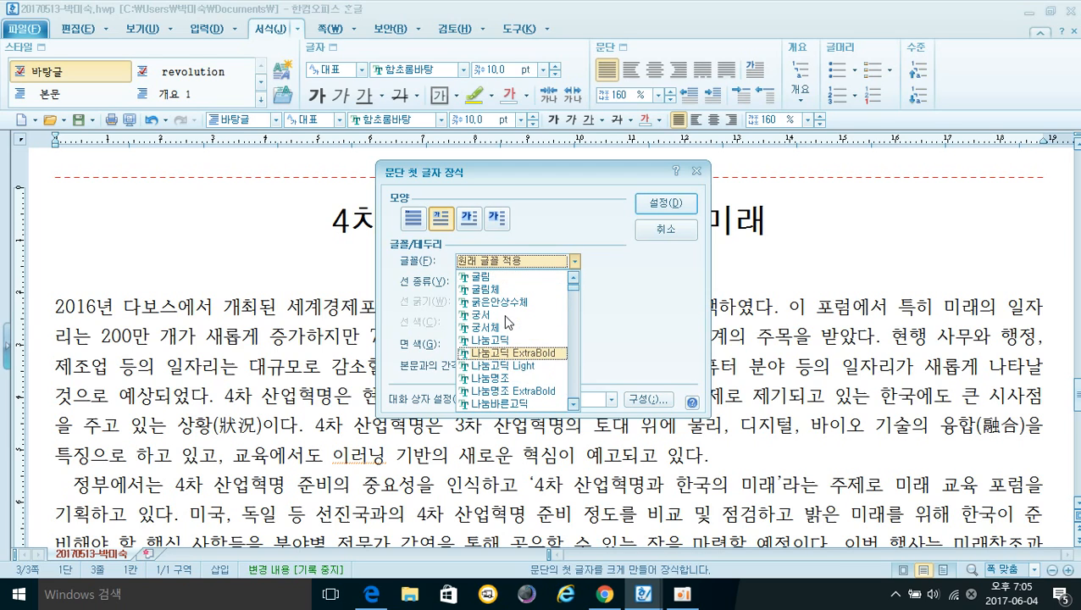
pyautogui.click(506, 315)
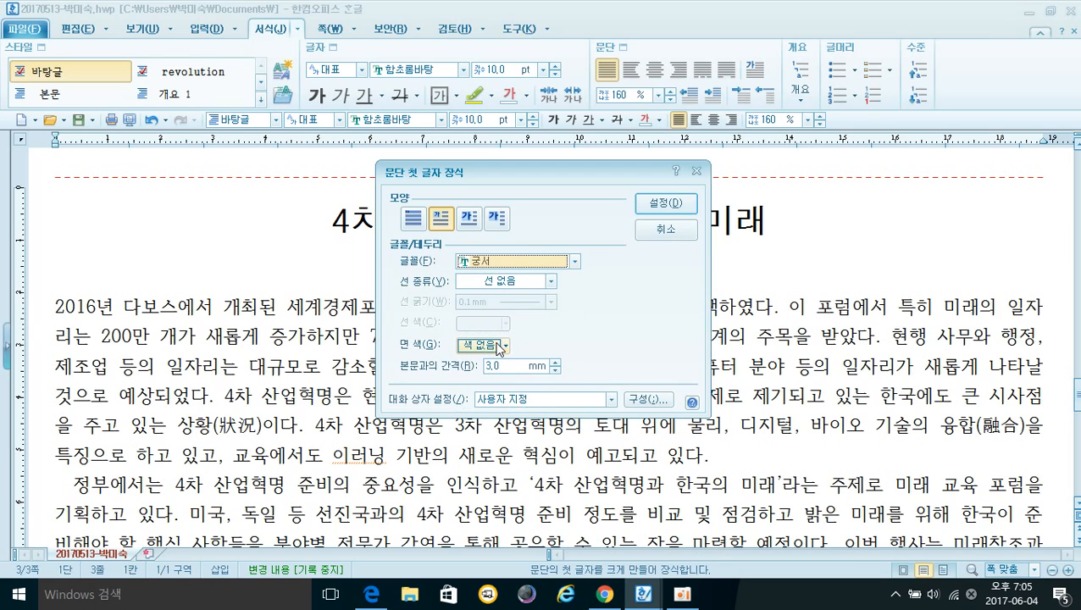
# Give the paragraph's first-letter decoration a yellow fill from the 오피스 colour theme and apply it
pyautogui.click(500, 347)
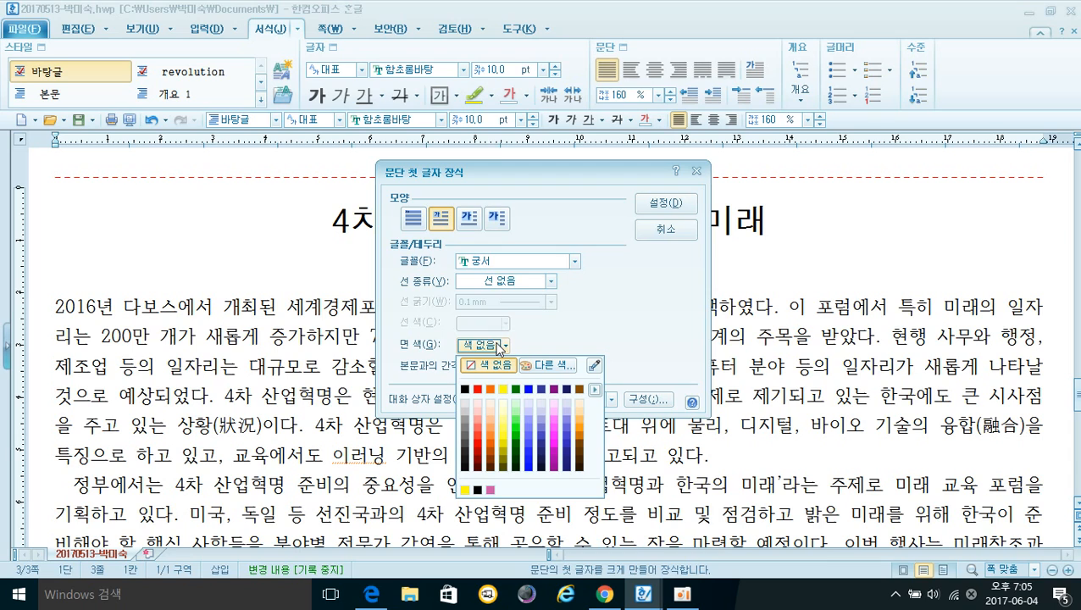
pyautogui.click(596, 392)
pyautogui.click(596, 393)
pyautogui.click(596, 392)
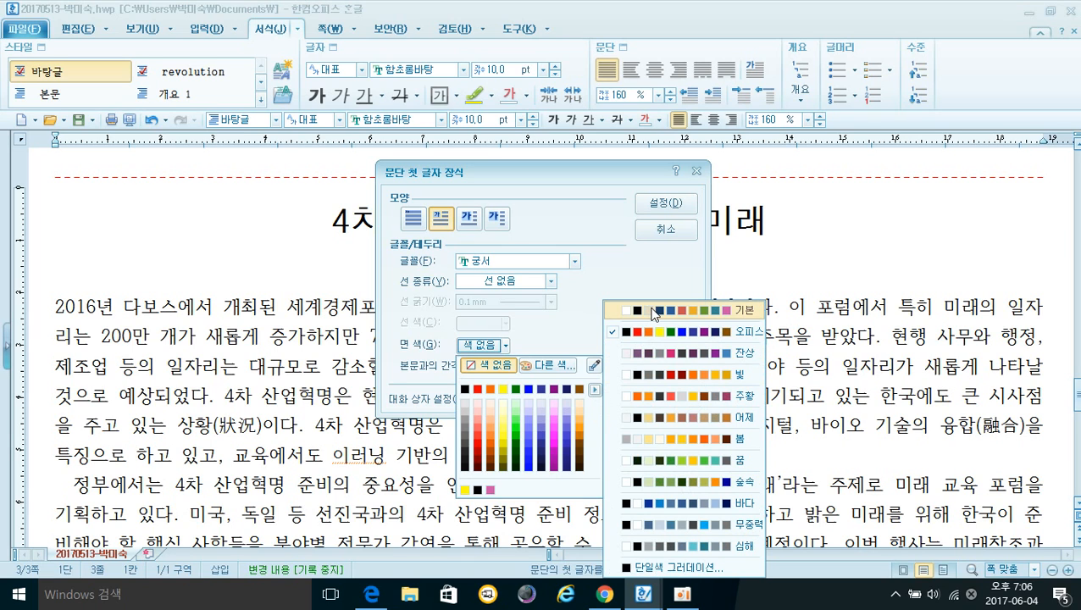
pyautogui.click(697, 341)
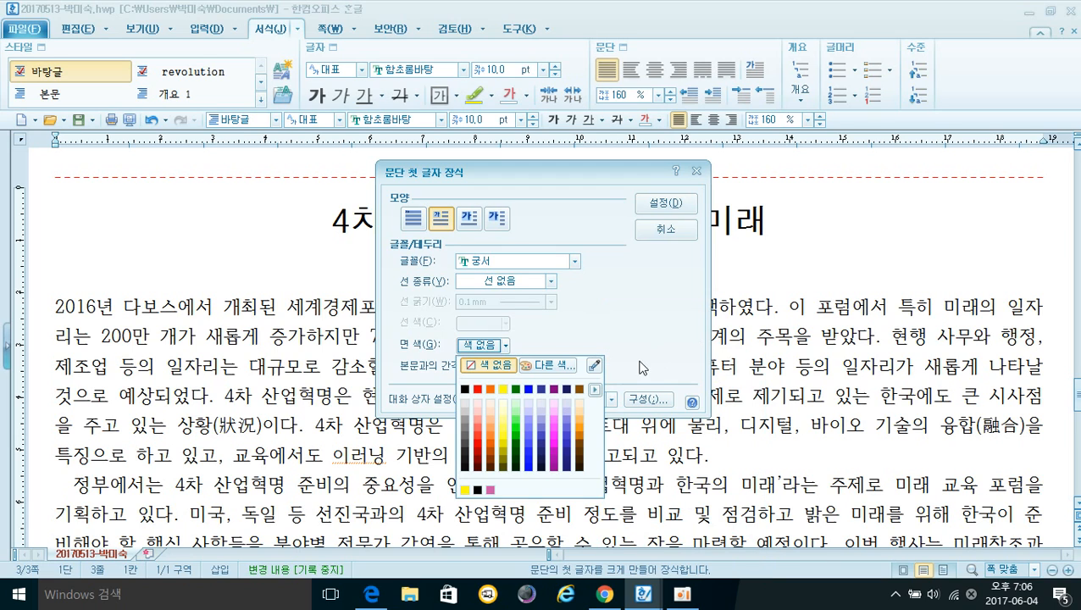
pyautogui.click(502, 390)
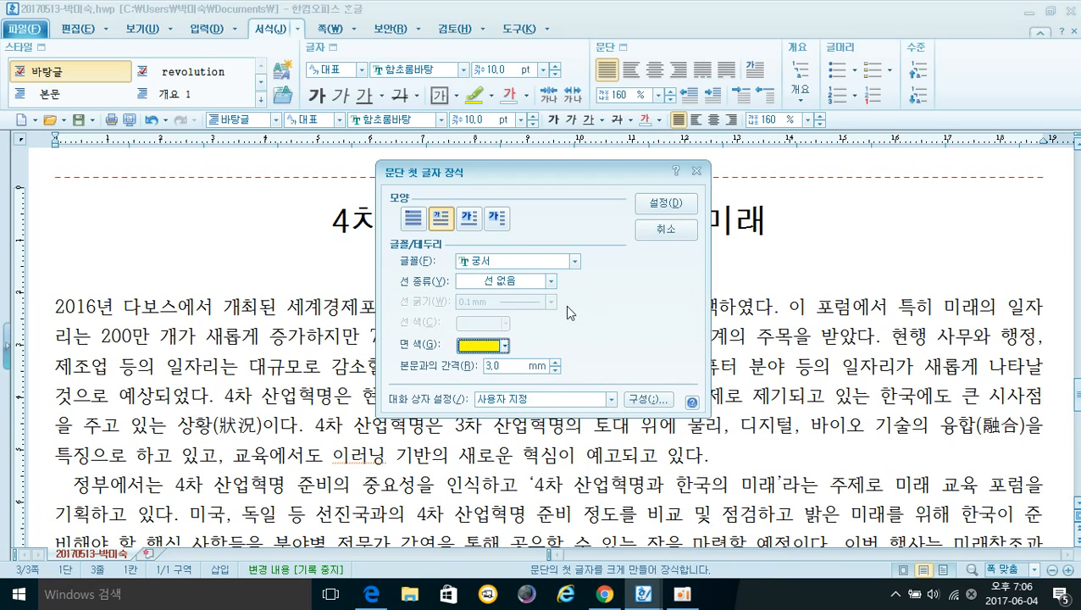
pyautogui.click(666, 205)
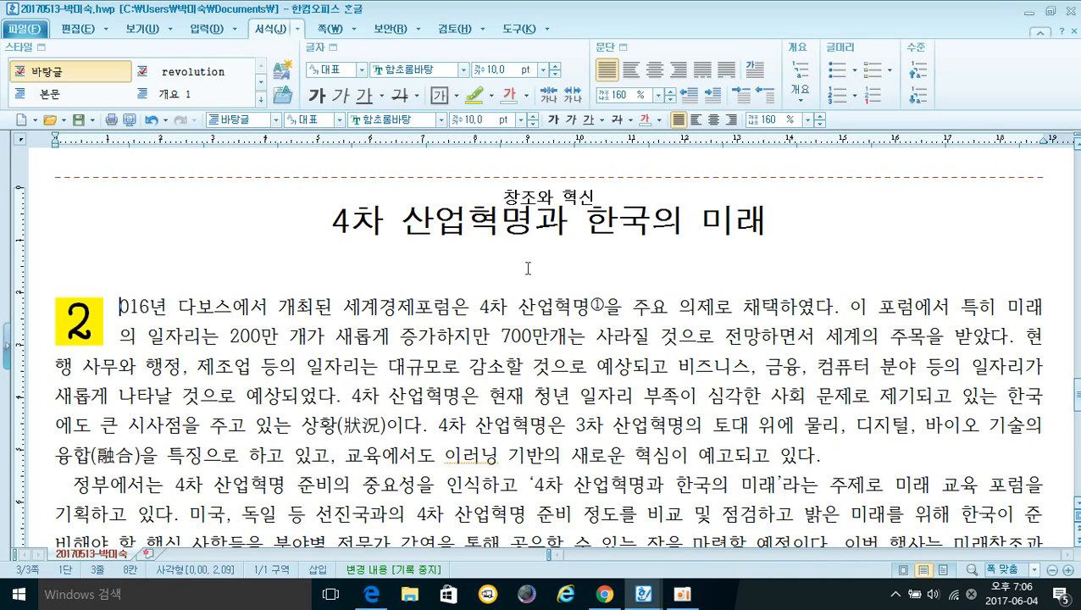
# Insert the picture 그림4 from the ITQ Picture folder at the first paragraph's right side, about 36 mm wide and 47 mm high
pyautogui.click(210, 30)
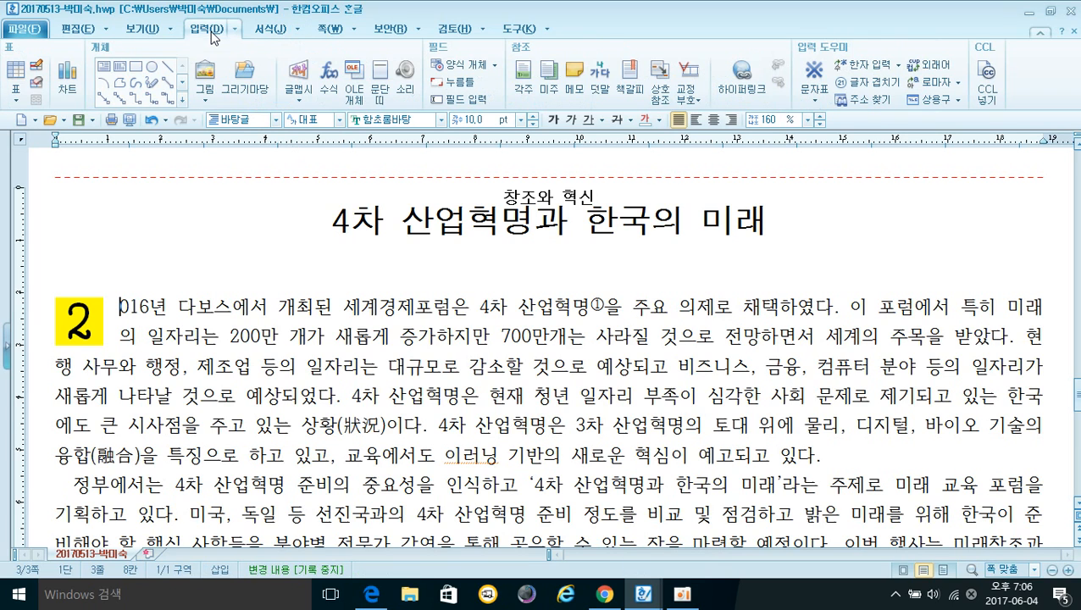
pyautogui.click(205, 74)
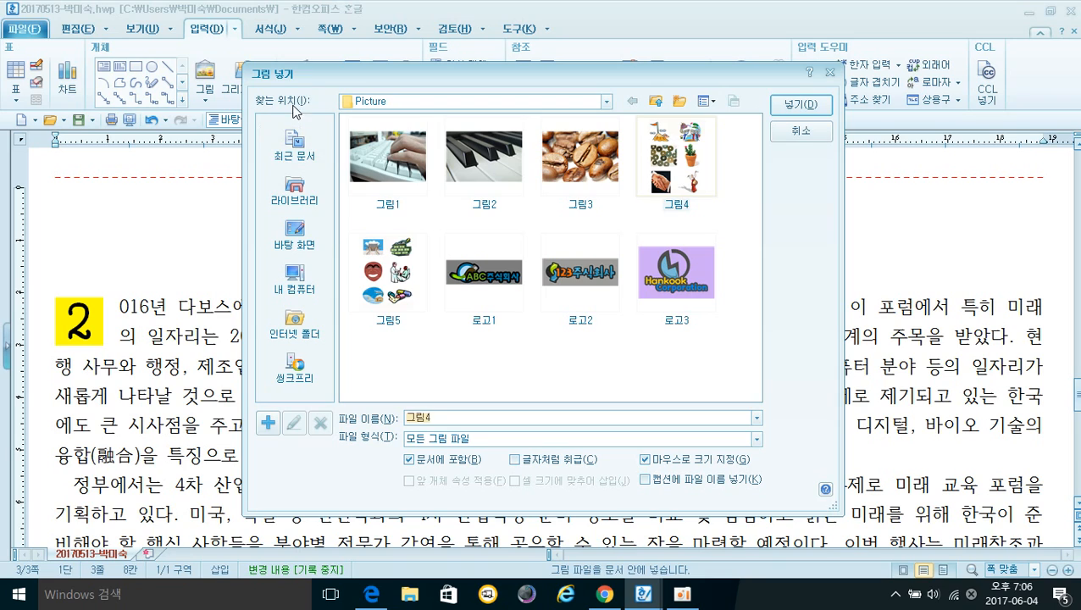
pyautogui.click(295, 207)
pyautogui.doubleClick(381, 190)
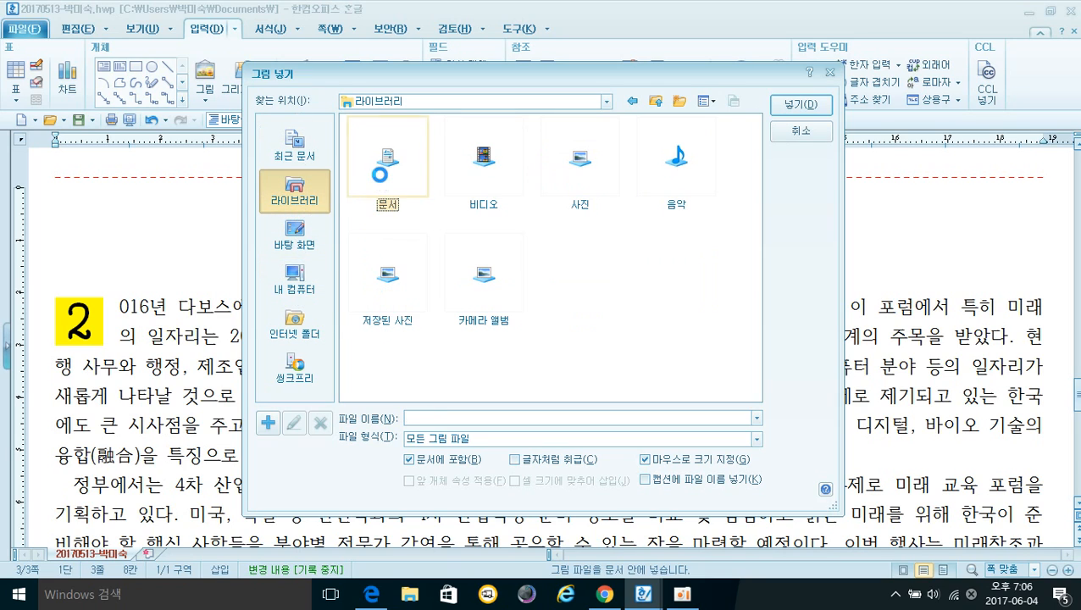
pyautogui.doubleClick(501, 192)
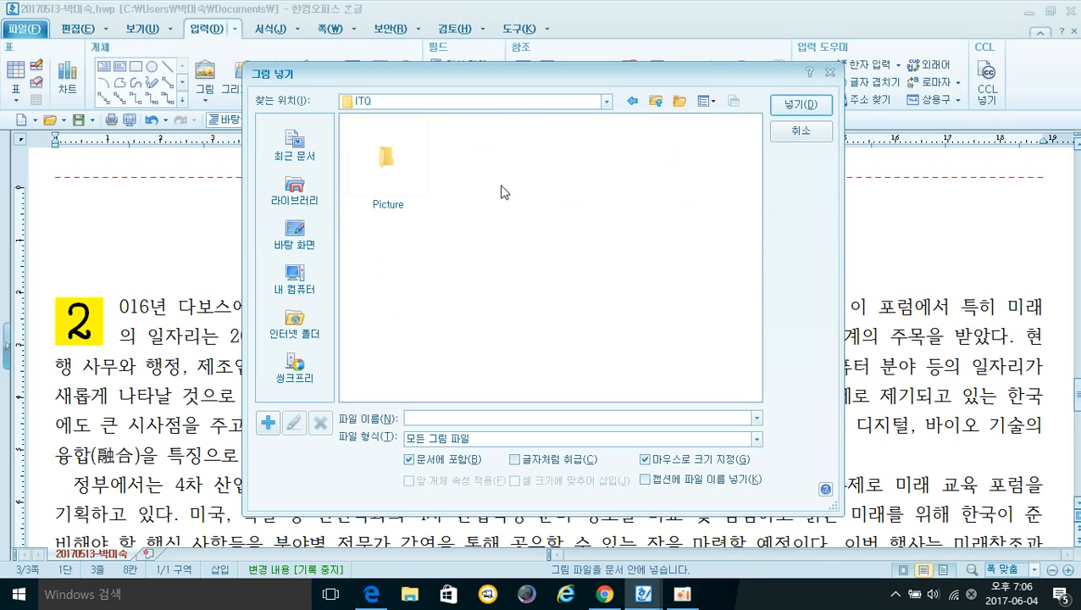
pyautogui.doubleClick(384, 191)
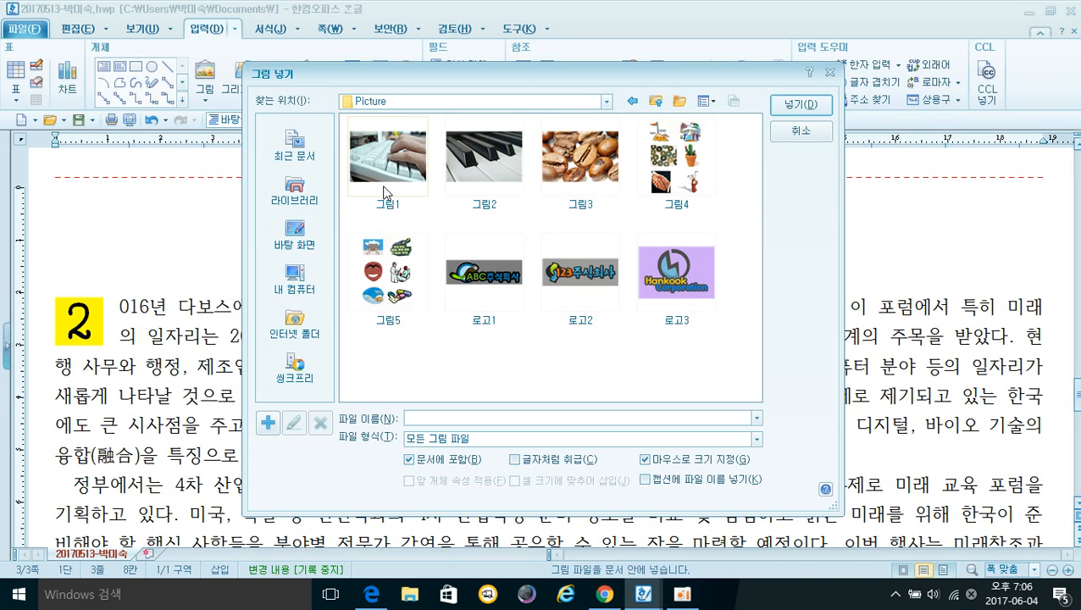
pyautogui.click(678, 196)
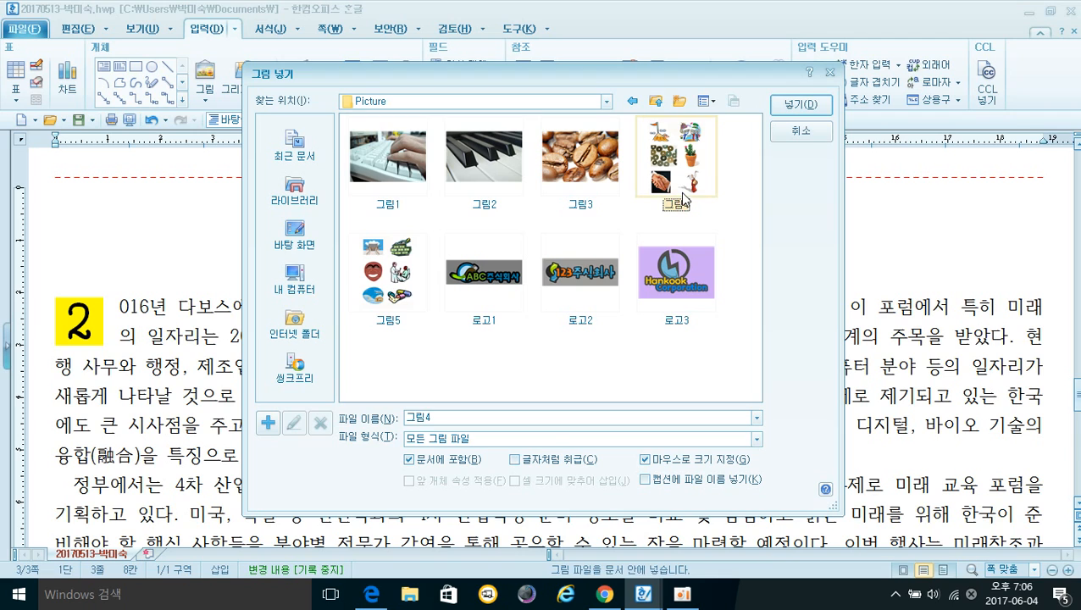
pyautogui.click(811, 115)
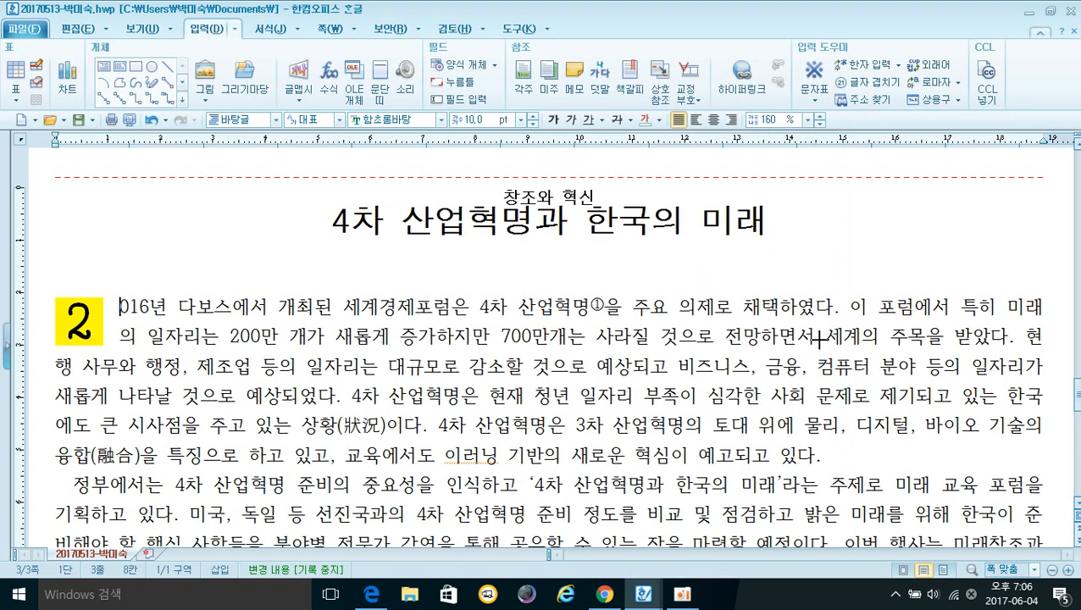
pyautogui.moveTo(833, 301); pyautogui.dragTo(1023, 452)
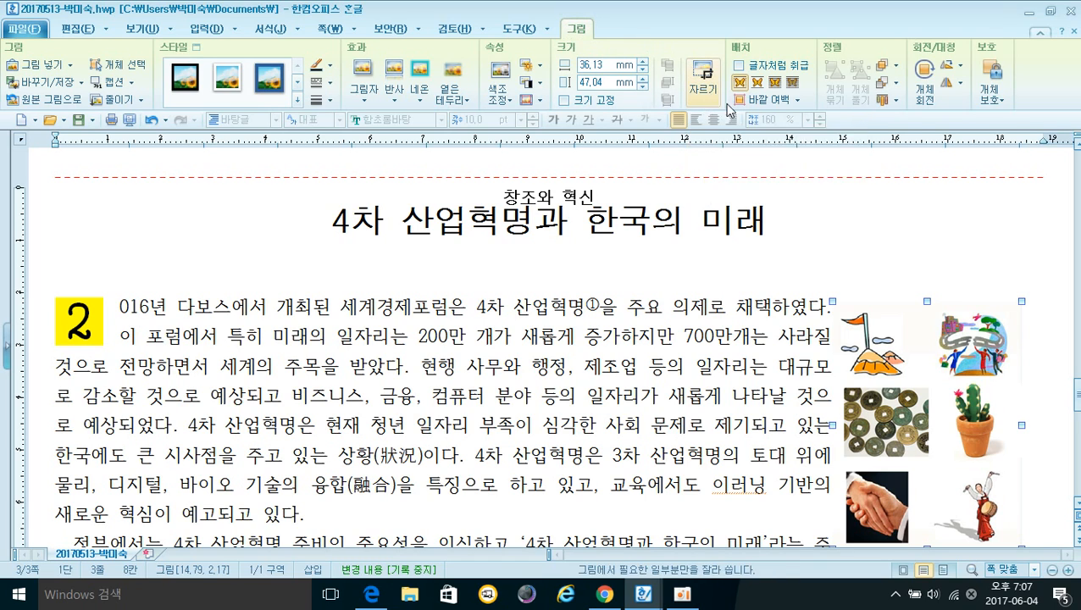
# Crop the inserted picture down to its upper-right illustration of people beneath the broken road
pyautogui.click(706, 80)
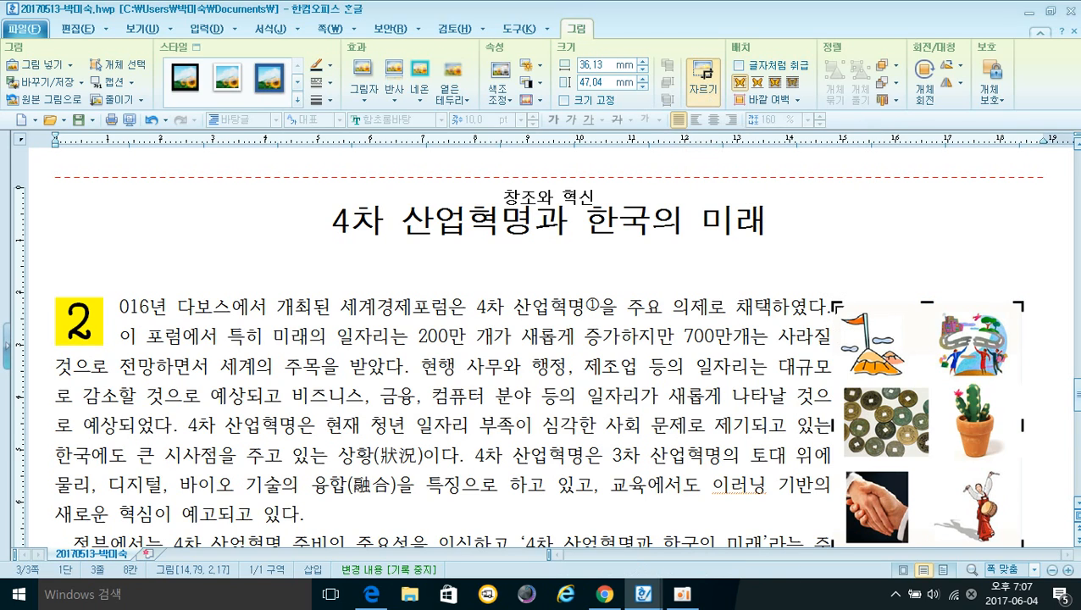
pyautogui.scroll(-1, 808, 336)
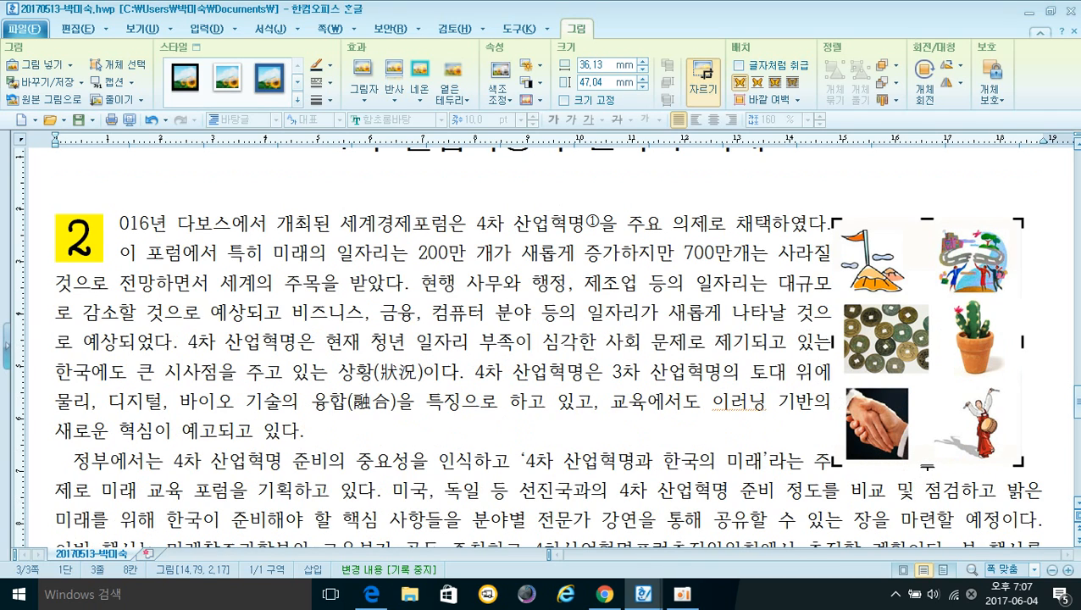
pyautogui.moveTo(926, 464); pyautogui.dragTo(926, 299)
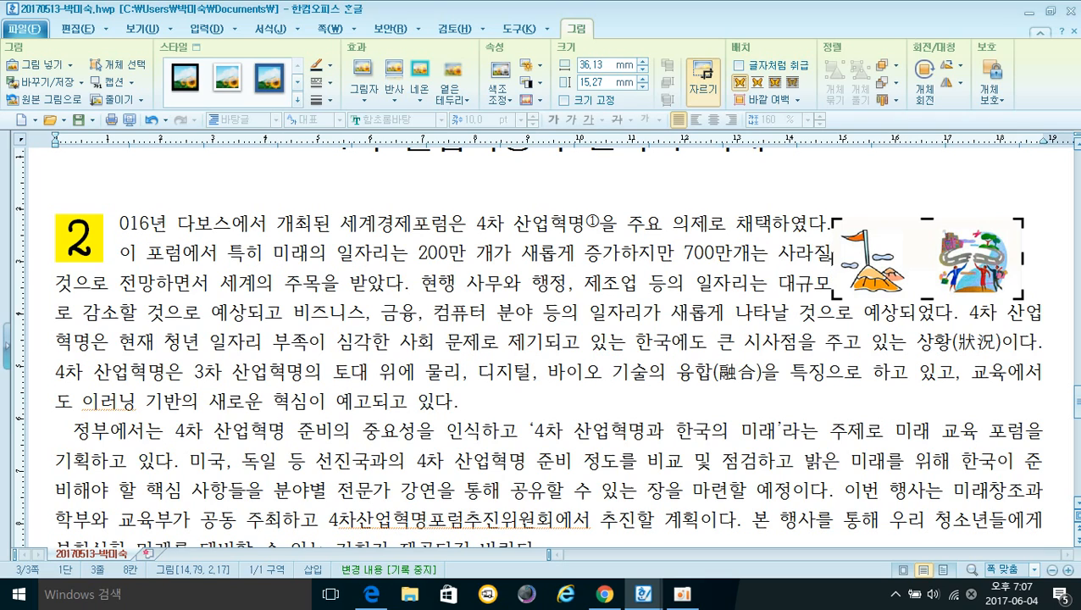
pyautogui.moveTo(842, 256); pyautogui.dragTo(926, 263)
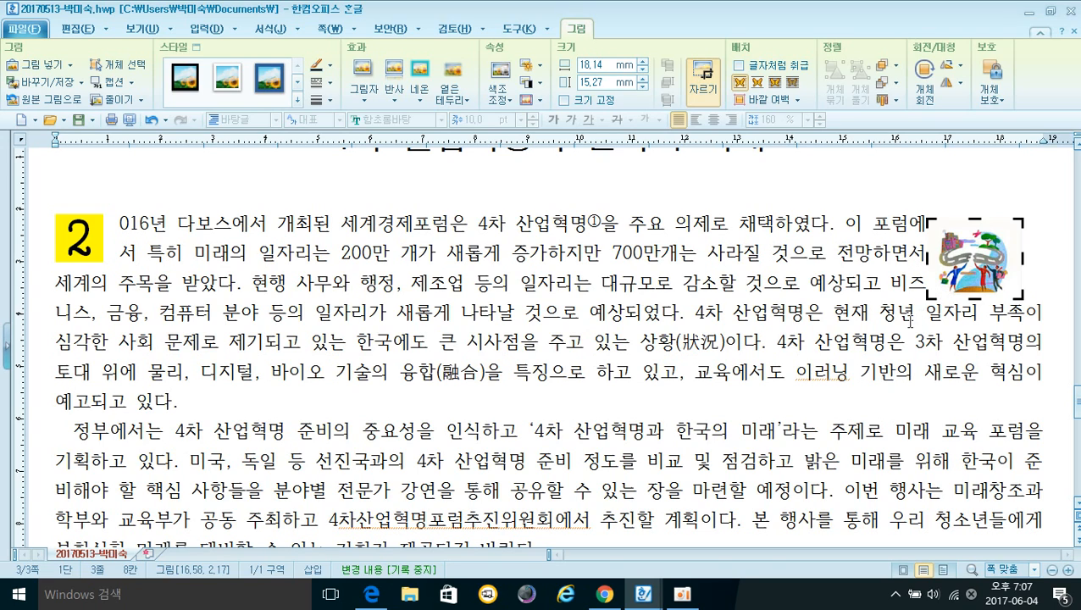
pyautogui.click(702, 75)
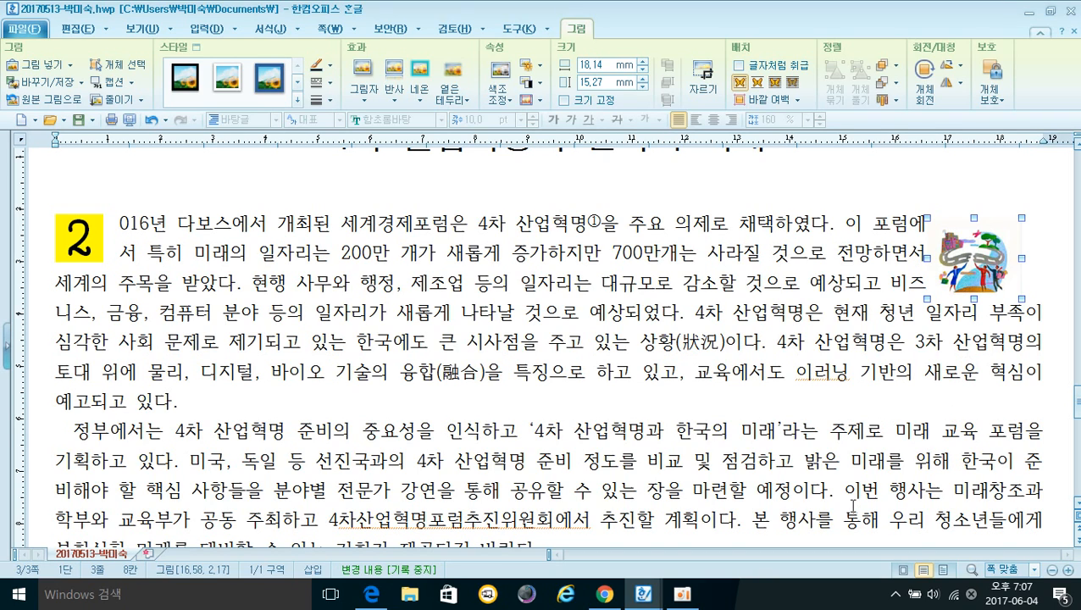
# Set the cropped picture's width and height to 40 mm each in its object properties and fix its size
pyautogui.rightClick(966, 262)
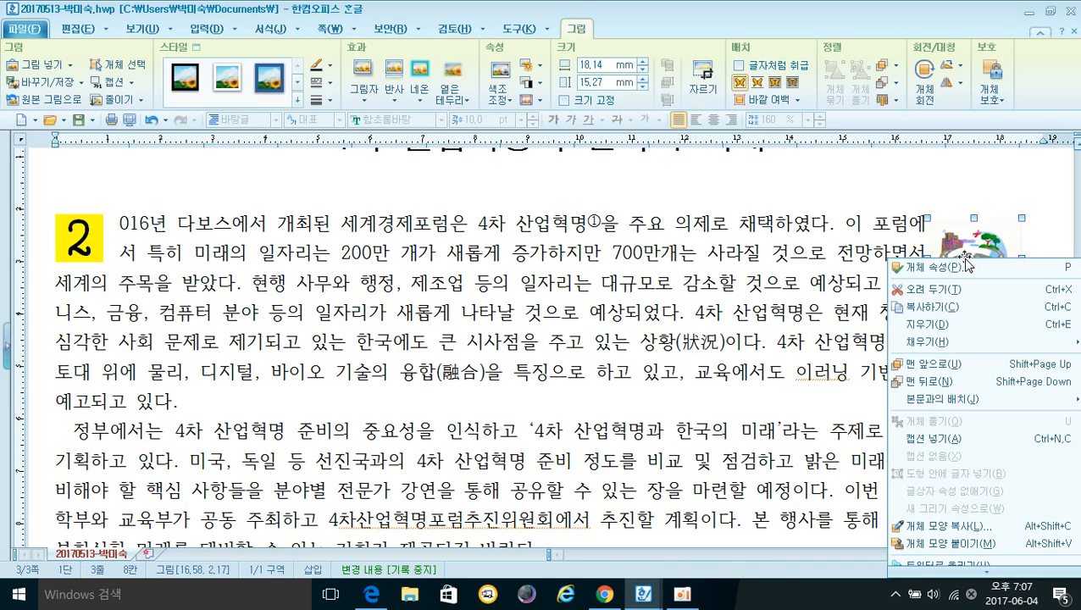
pyautogui.click(940, 267)
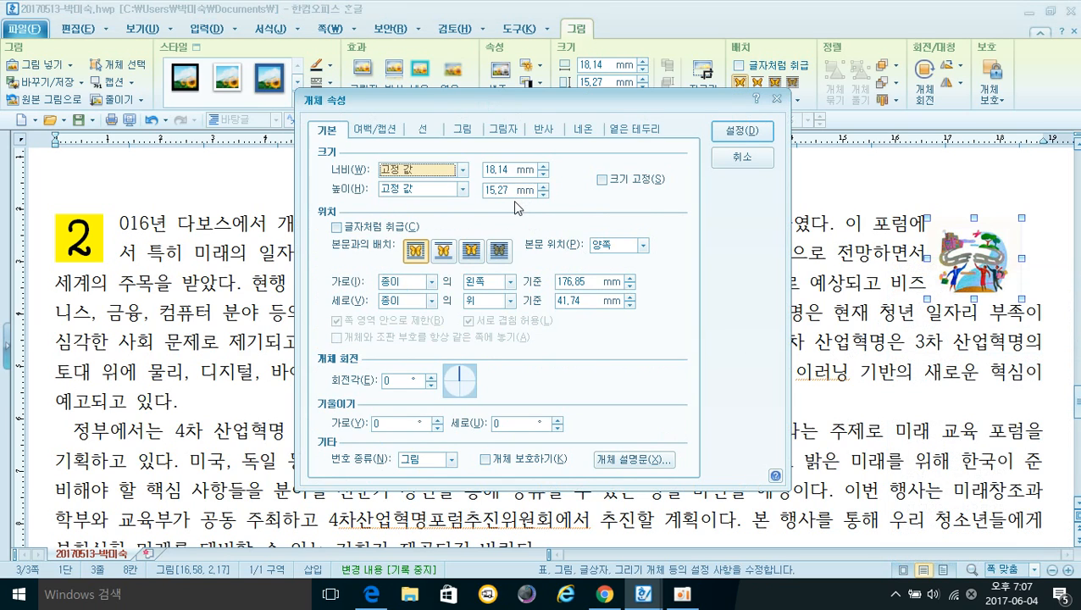
pyautogui.click(542, 166)
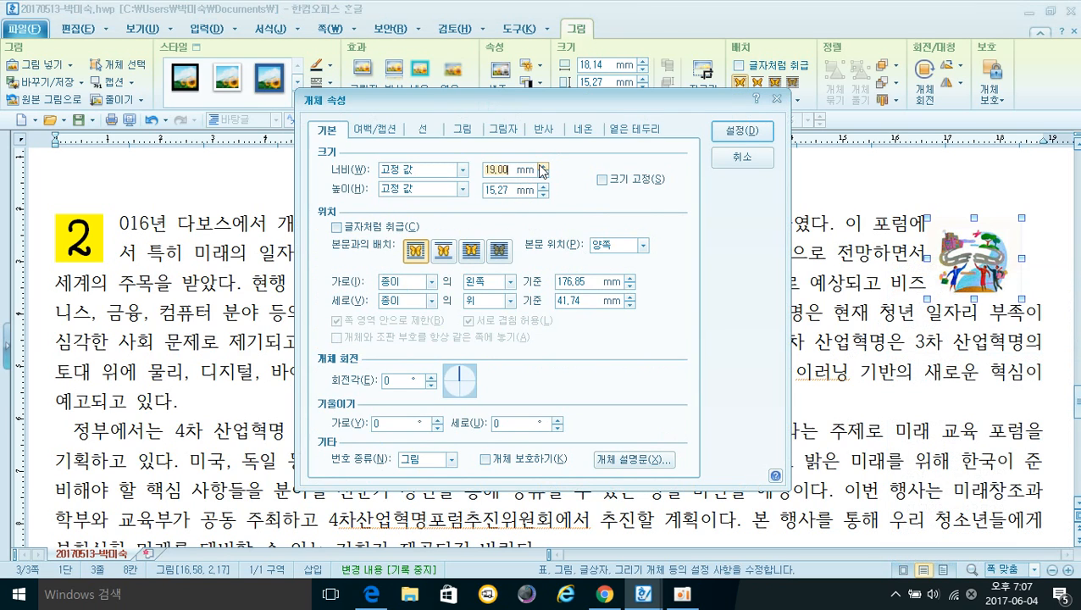
pyautogui.write('40')
pyautogui.click(543, 186)
pyautogui.write('4')
pyautogui.click(602, 180)
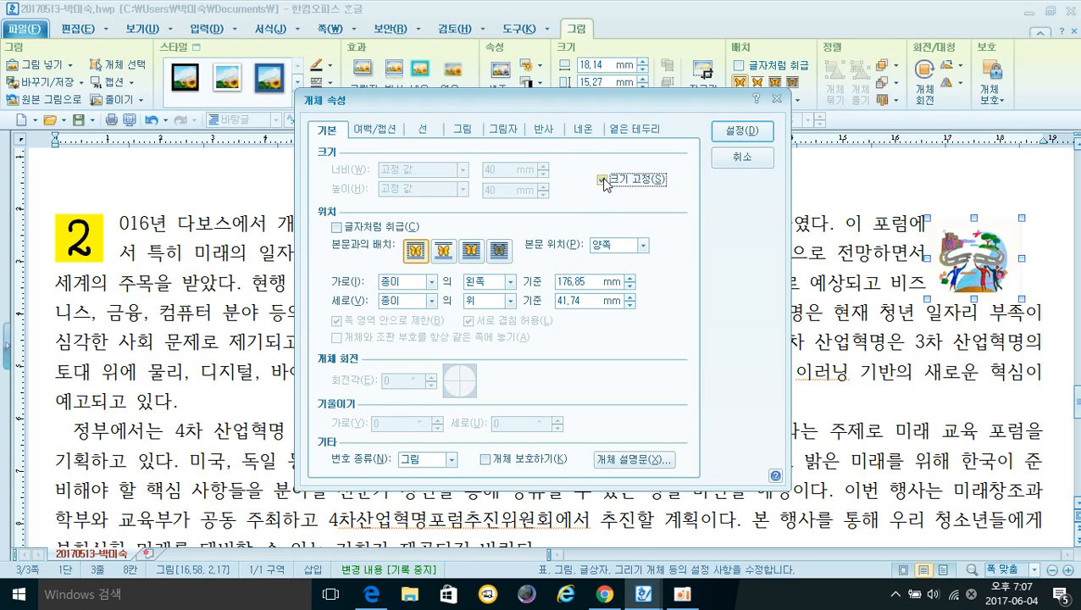
# Apply a 2 mm left outer margin to the picture and move it left so it fits fully inside the right page margin
pyautogui.click(390, 132)
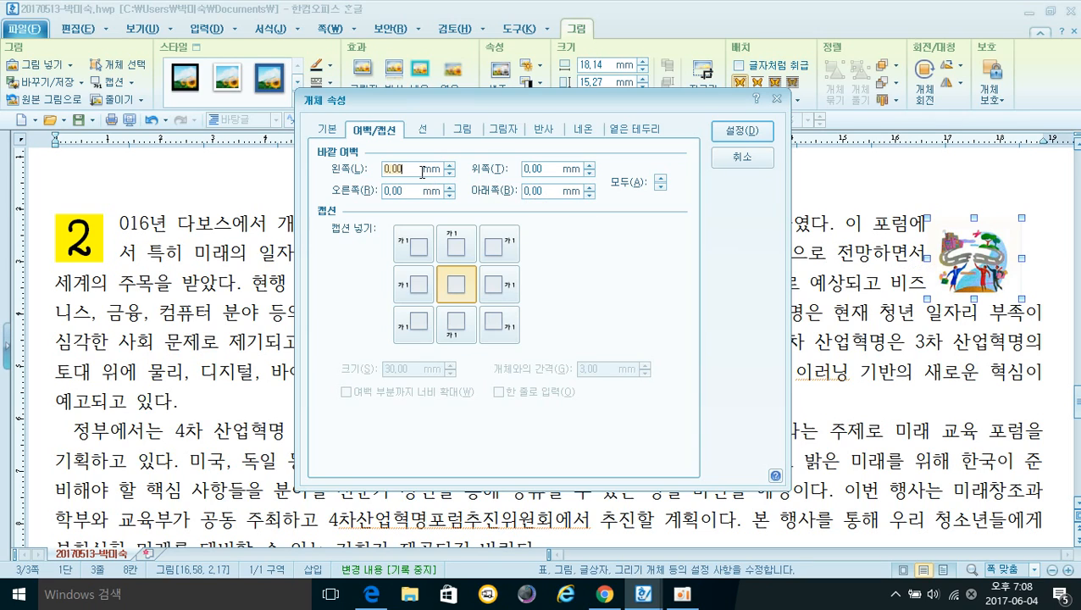
pyautogui.write('2')
pyautogui.click(464, 132)
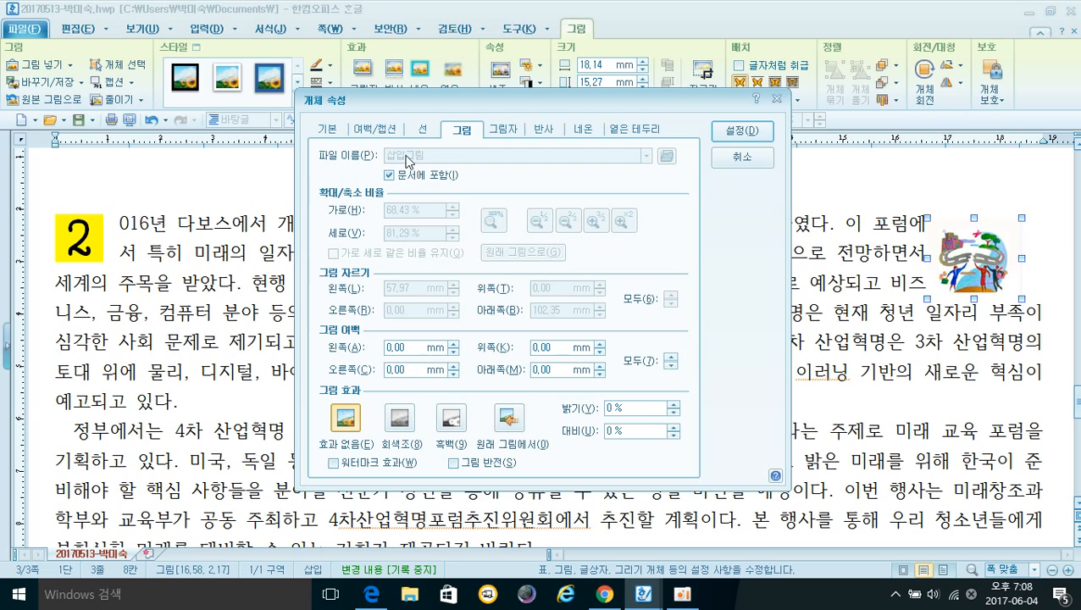
pyautogui.click(746, 133)
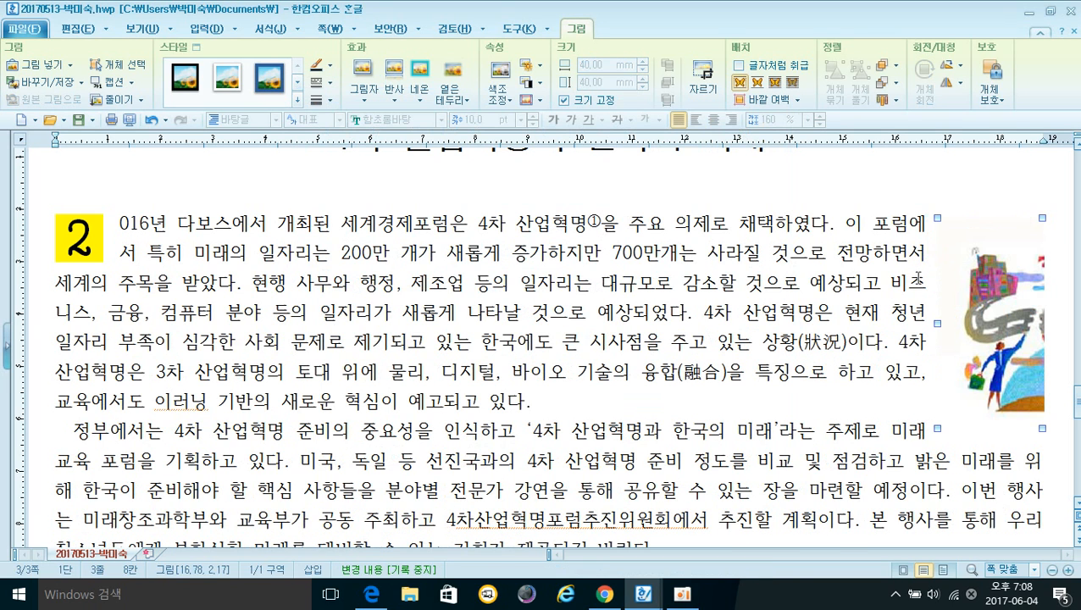
pyautogui.moveTo(915, 316); pyautogui.dragTo(876, 315)
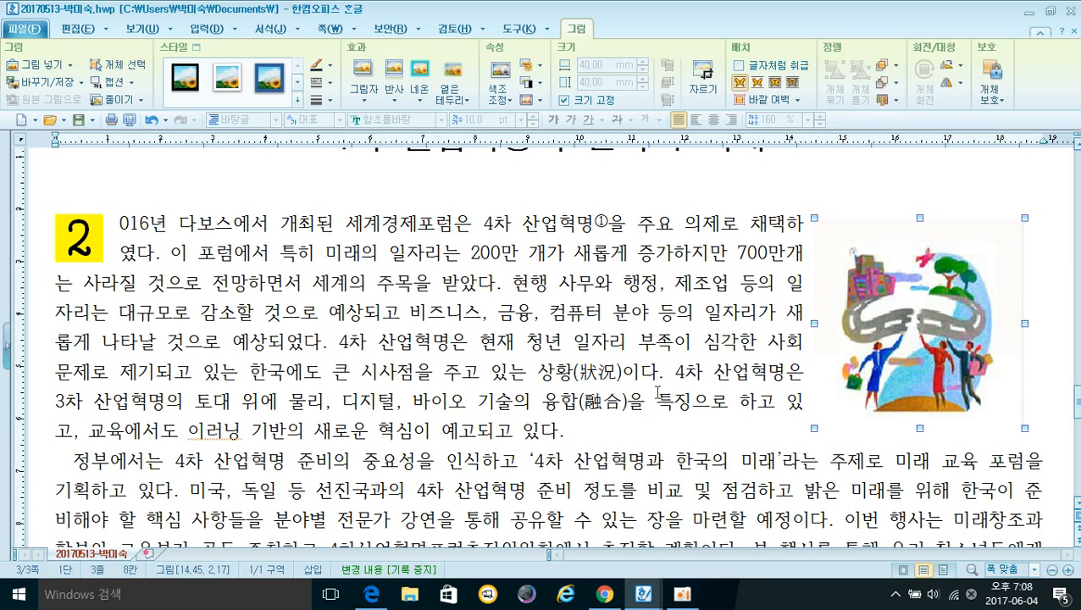
# Set the font of the whole "◈ 미래 교육 포럼 개요" heading line to 굴림
pyautogui.scroll(2, 403, 382)
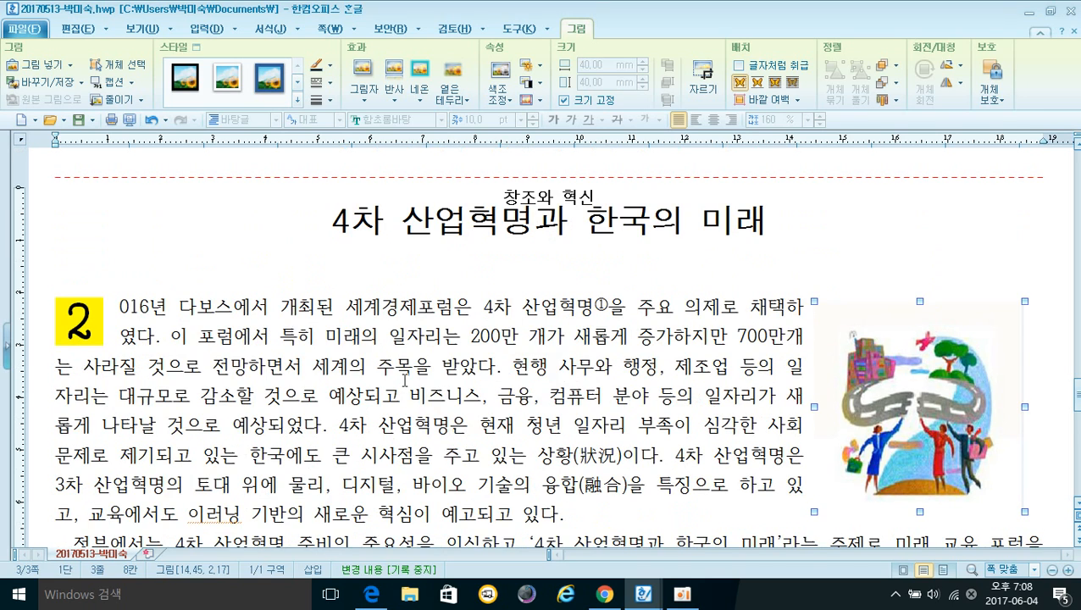
pyautogui.scroll(-8, 404, 382)
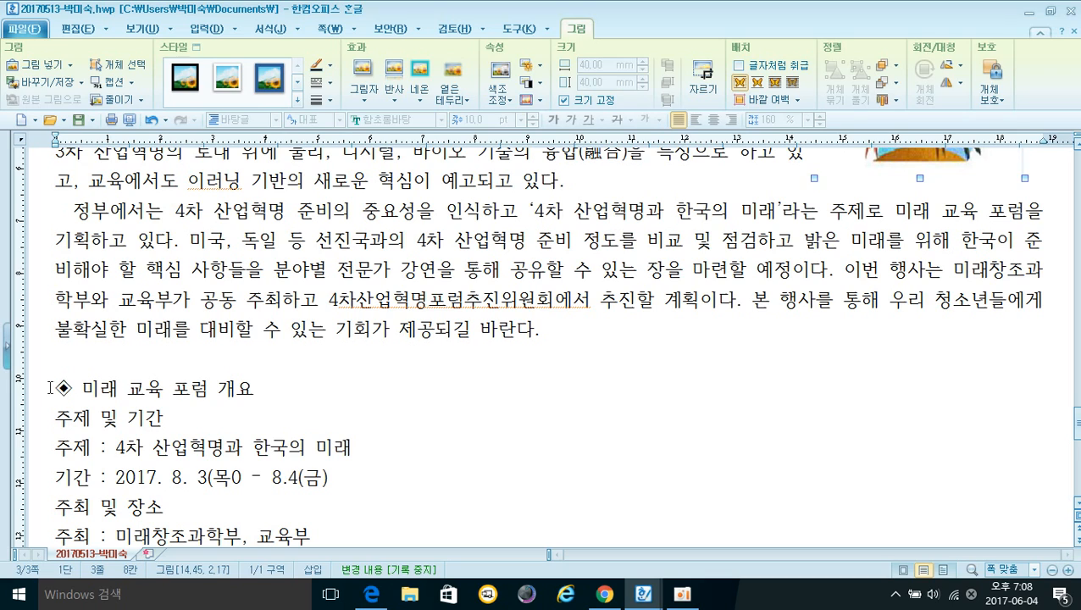
pyautogui.moveTo(50, 387); pyautogui.dragTo(282, 390)
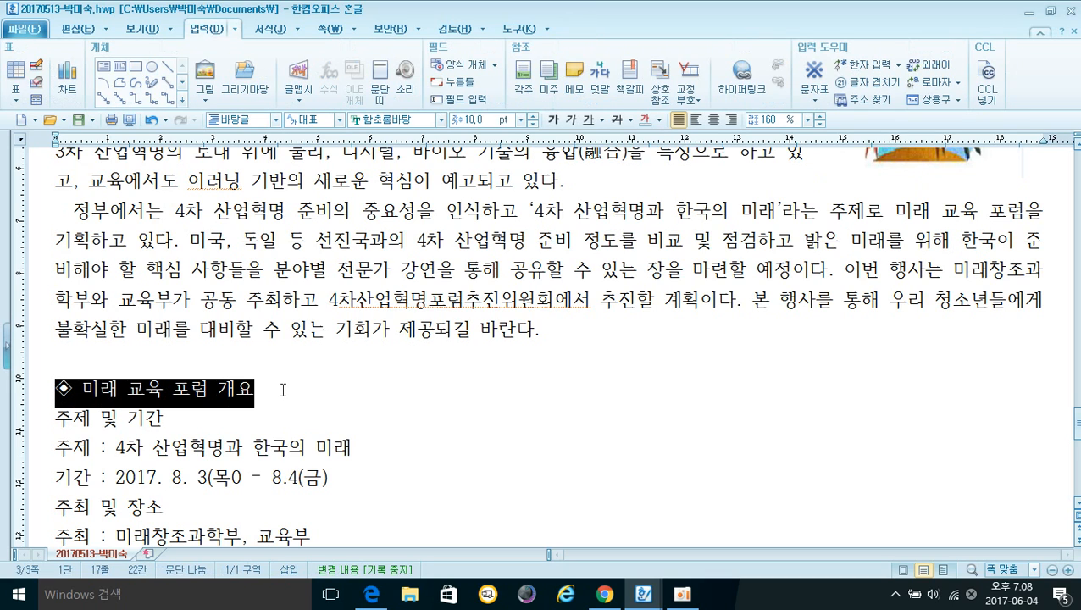
pyautogui.click(441, 120)
pyautogui.scroll(-8, 475, 237)
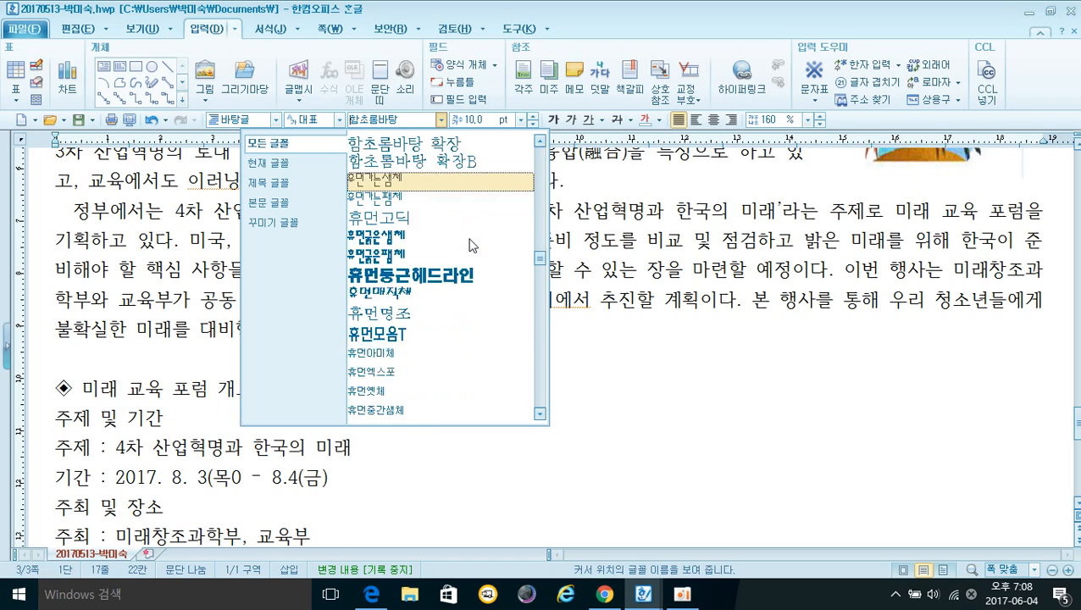
pyautogui.scroll(15, 472, 247)
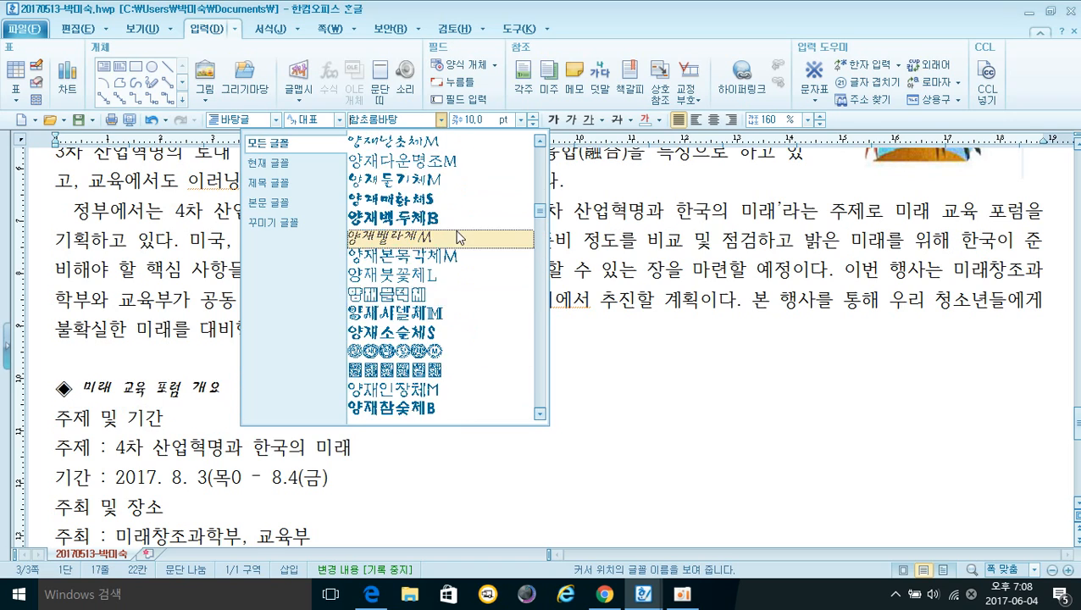
pyautogui.scroll(10, 457, 228)
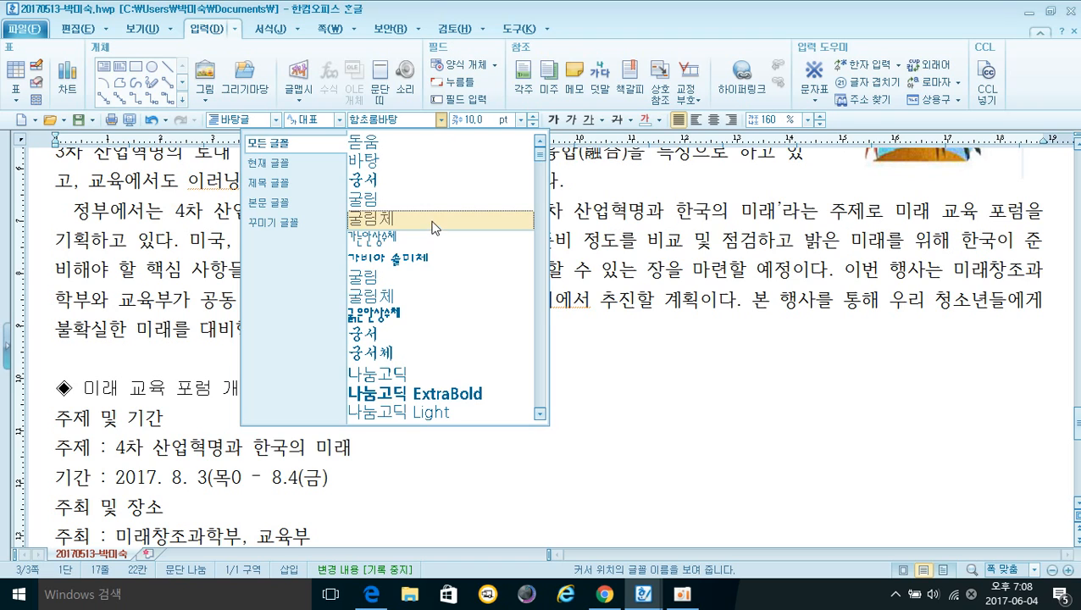
pyautogui.click(418, 207)
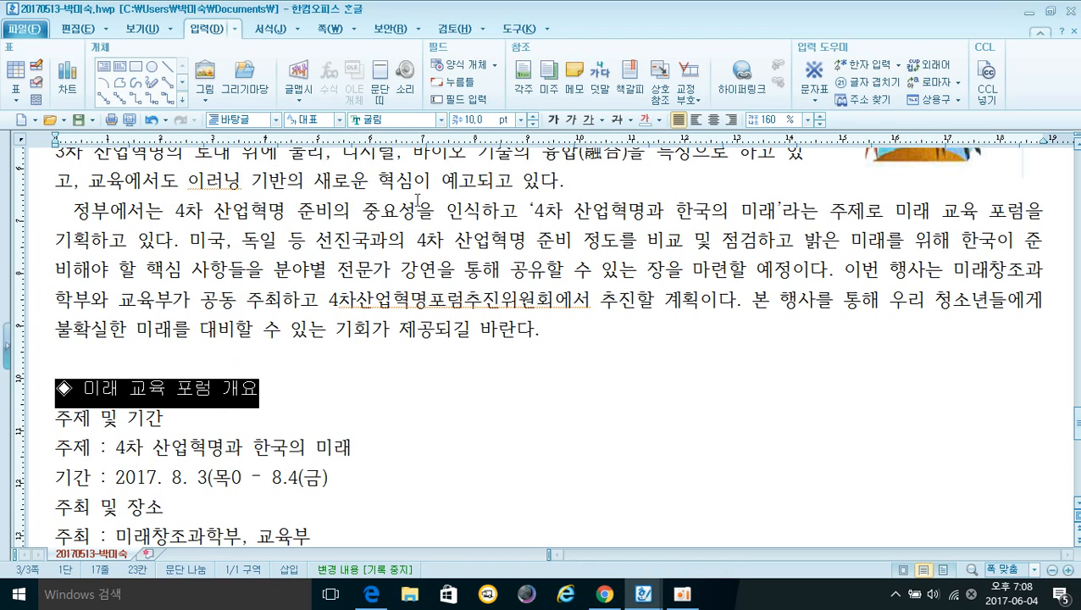
# Set the font size of the "◈ 미래 교육 포럼 개요" heading to 18 pt
pyautogui.click(520, 120)
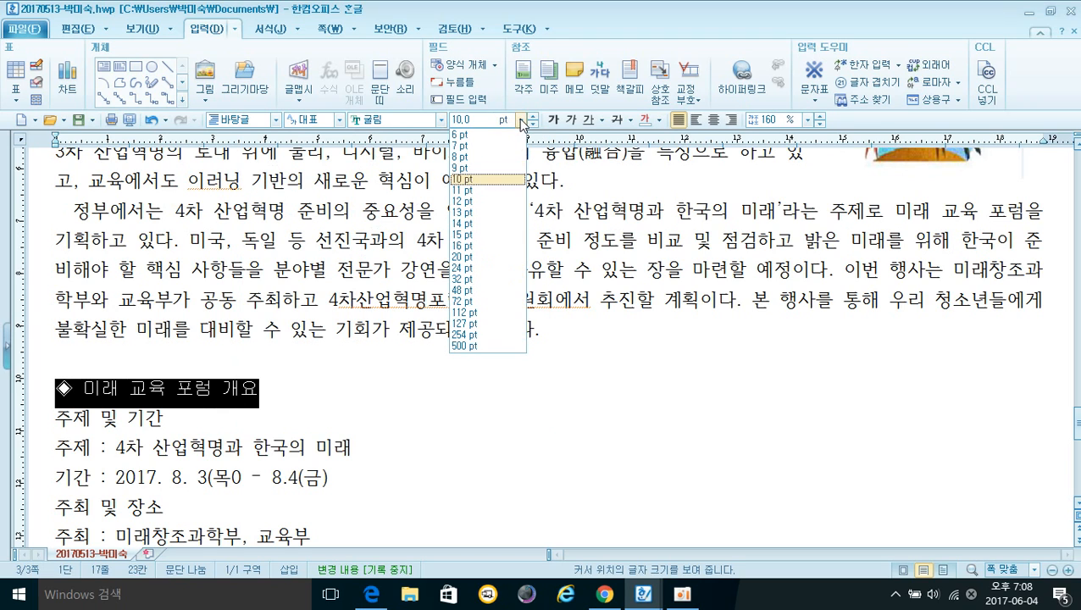
pyautogui.click(475, 120)
pyautogui.write('18')
pyautogui.press('Return')
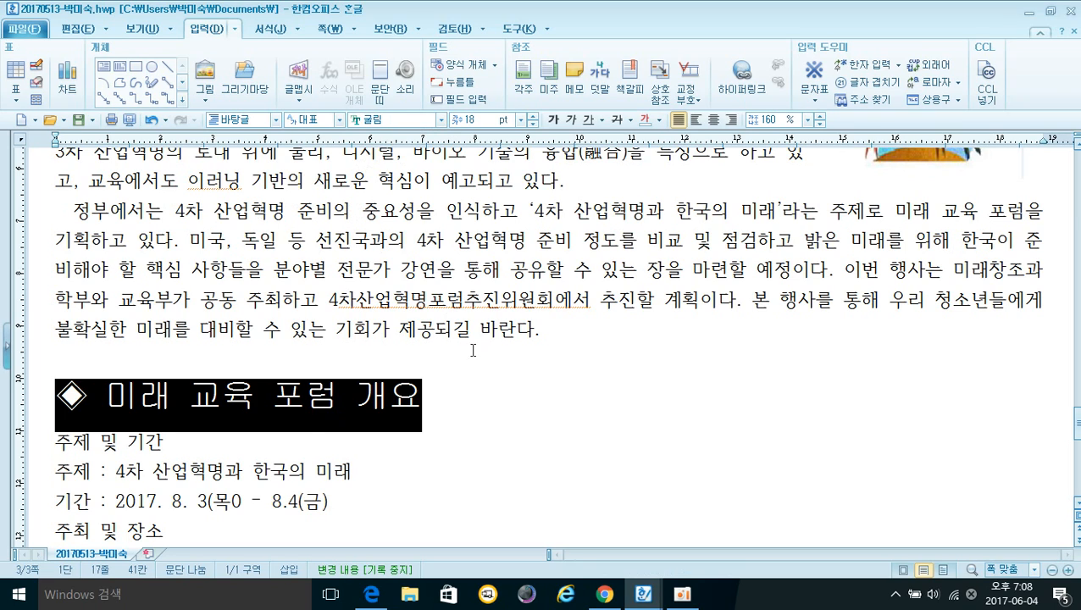
pyautogui.click(527, 397)
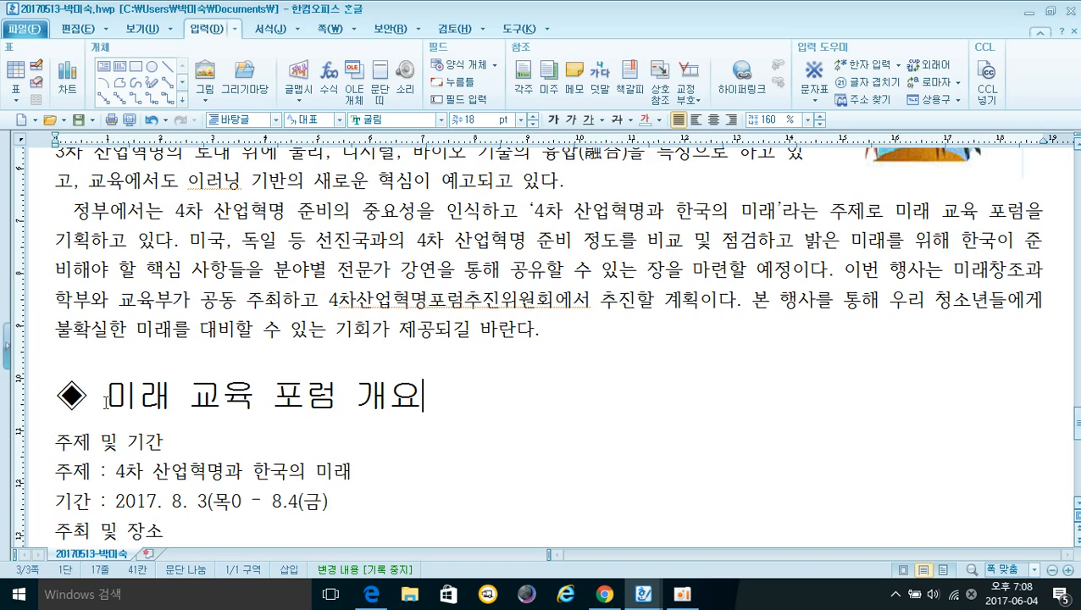
# Choose white as the character colour for the heading text "미래 교육 포럼 개요", leaving out its ◈ symbol
pyautogui.moveTo(111, 395); pyautogui.dragTo(428, 399)
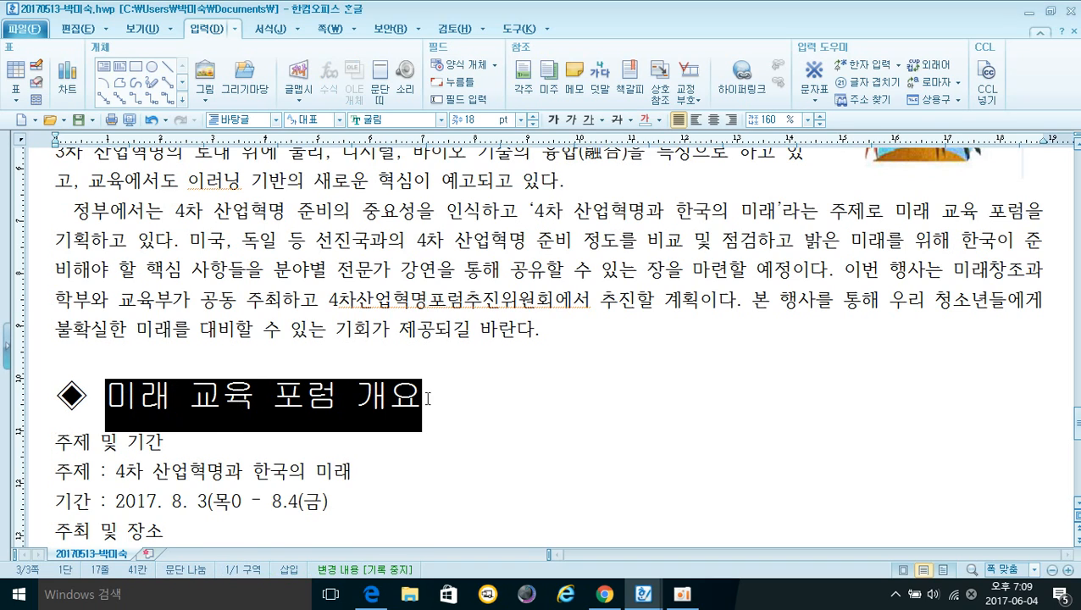
pyautogui.rightClick(362, 394)
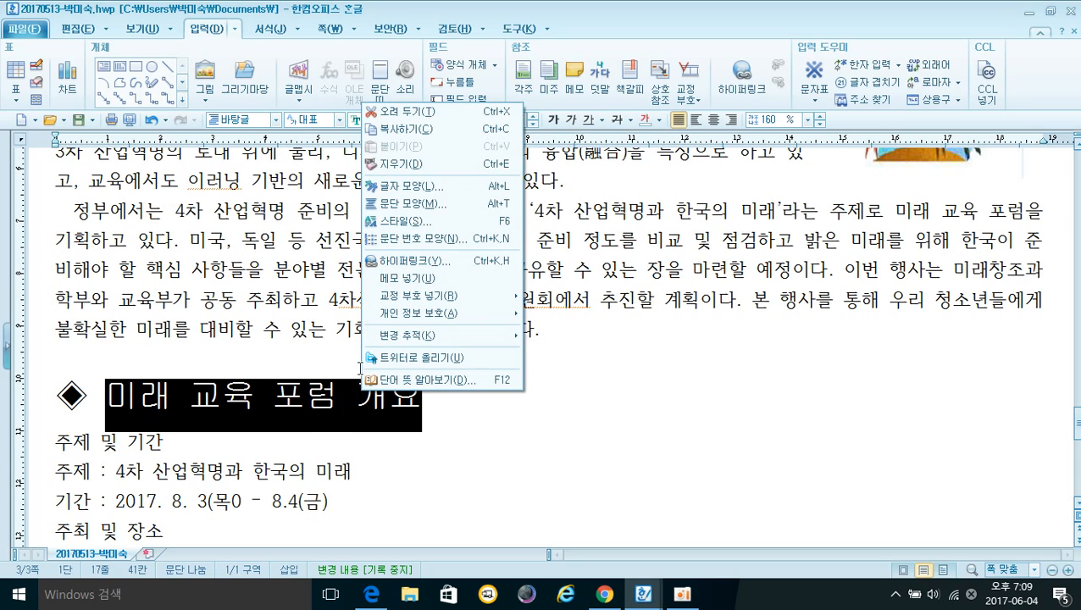
pyautogui.click(422, 192)
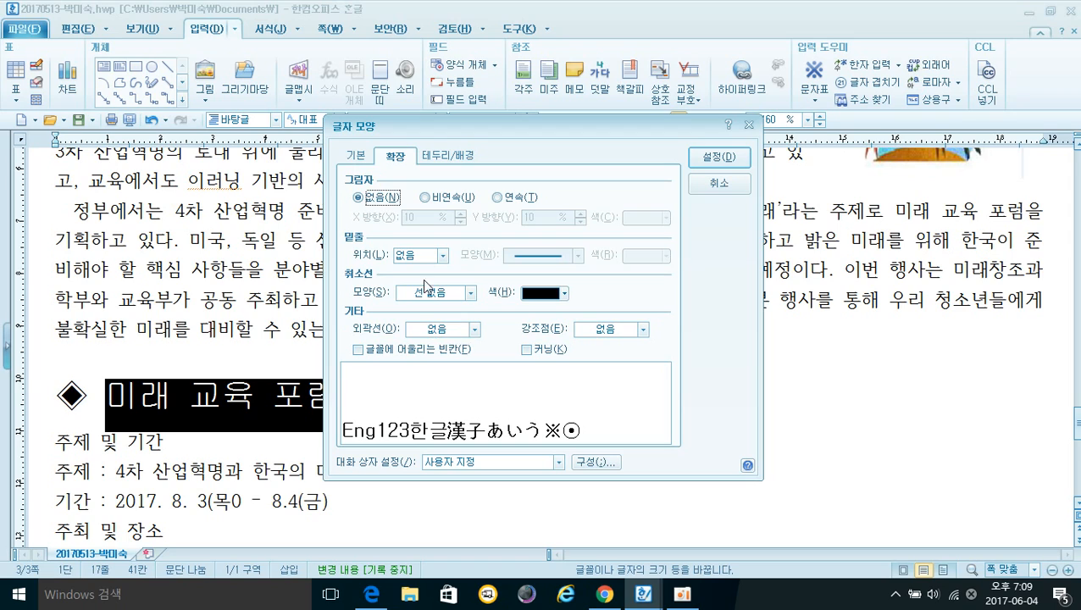
pyautogui.click(360, 159)
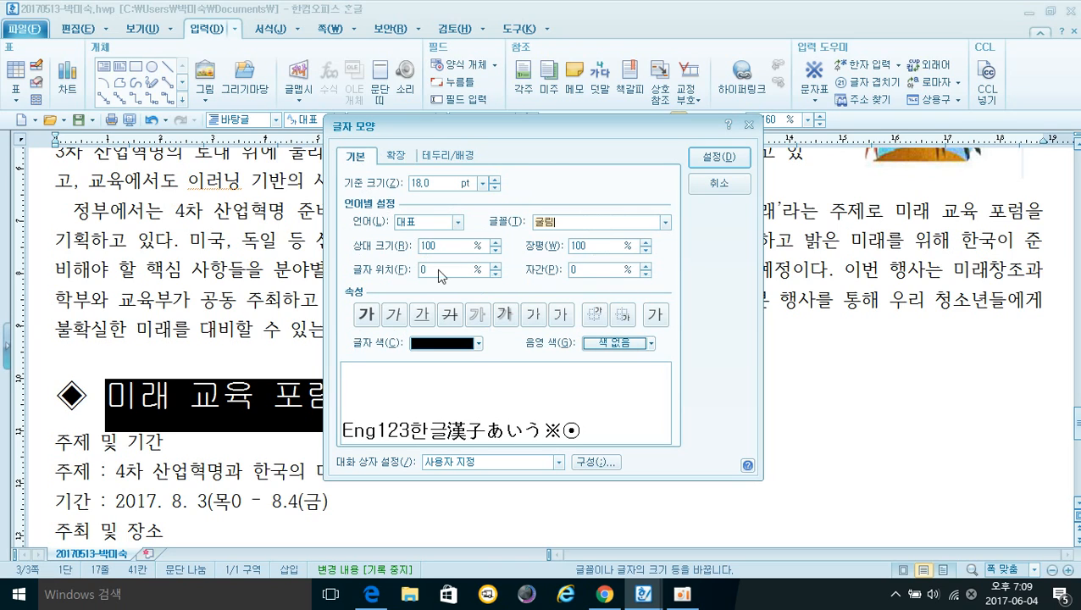
pyautogui.click(479, 343)
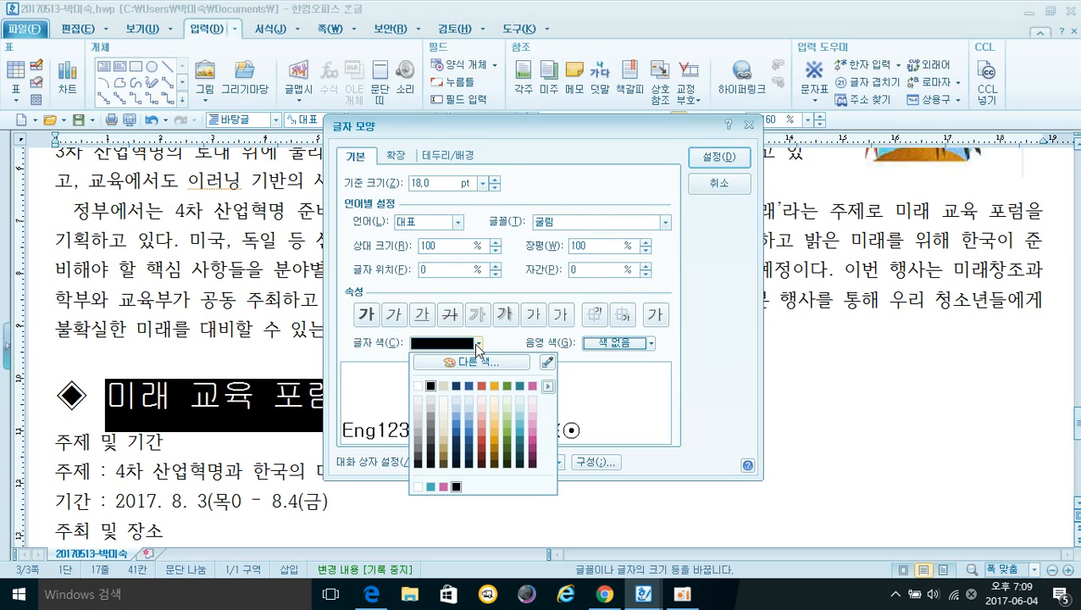
pyautogui.click(417, 387)
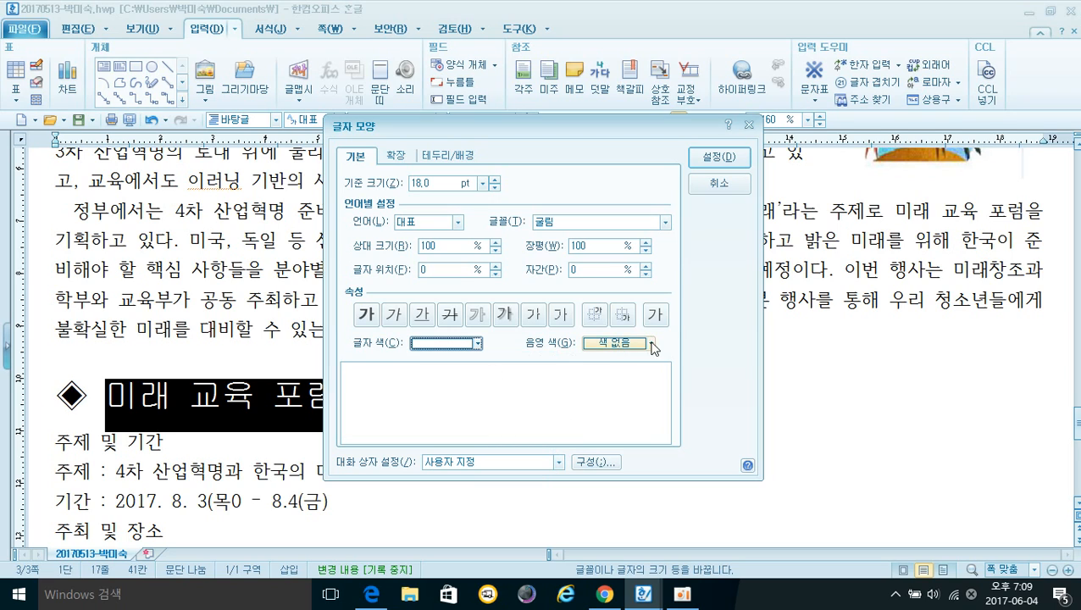
# Choose blue from the 오피스 colour theme as the heading text's shading and apply the character formatting
pyautogui.click(641, 344)
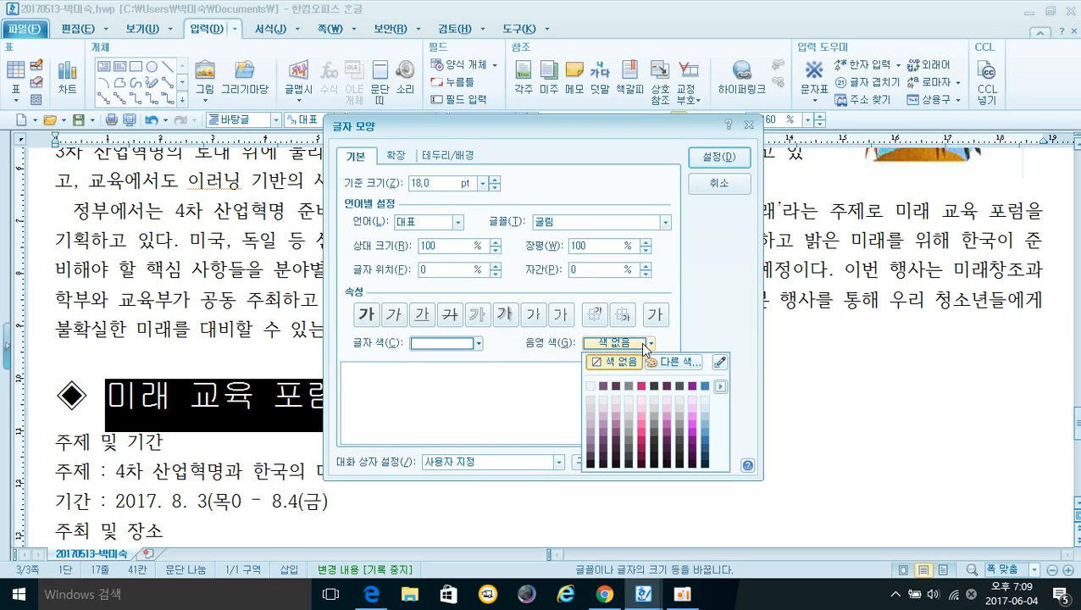
pyautogui.click(721, 387)
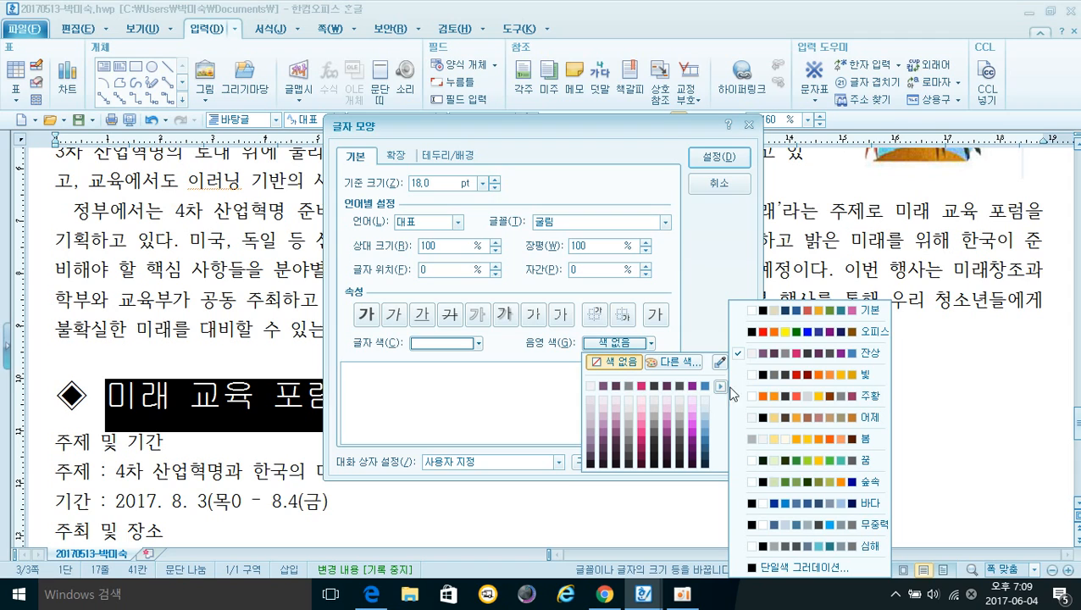
pyautogui.click(800, 333)
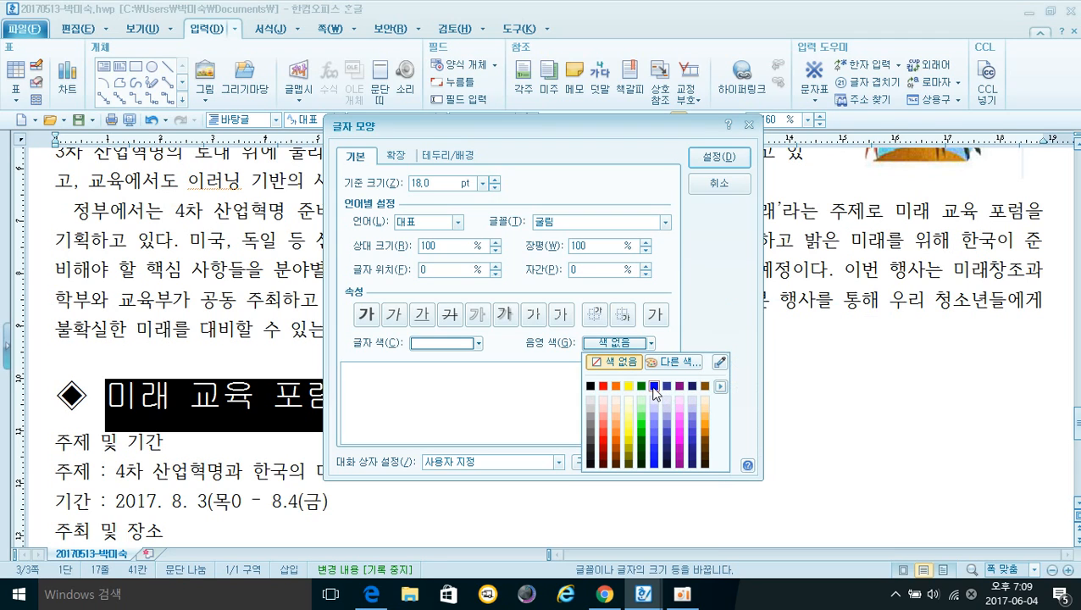
pyautogui.click(654, 386)
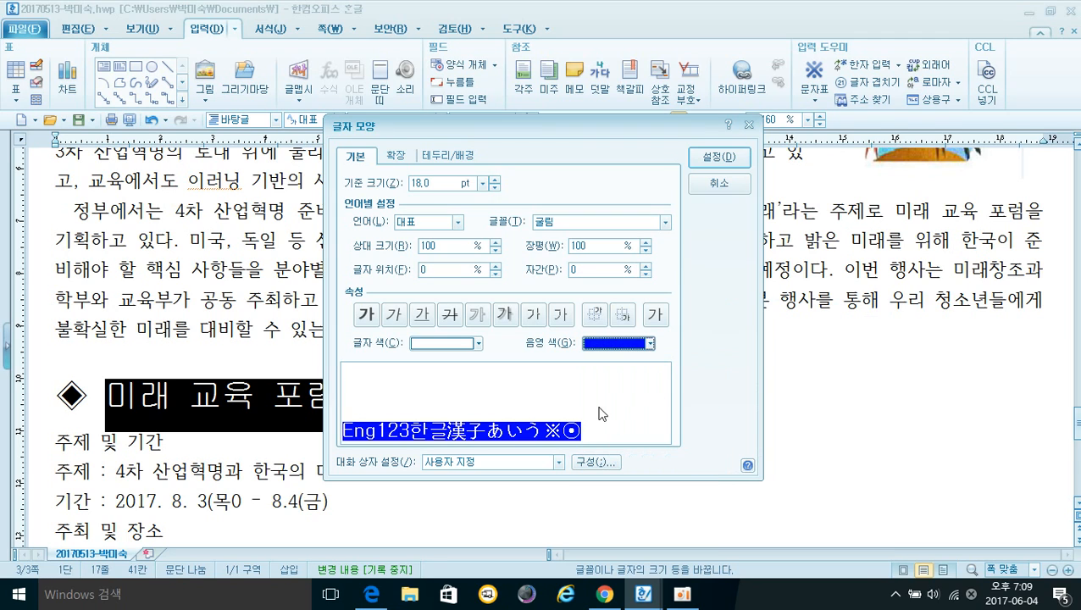
pyautogui.click(716, 157)
pyautogui.click(604, 357)
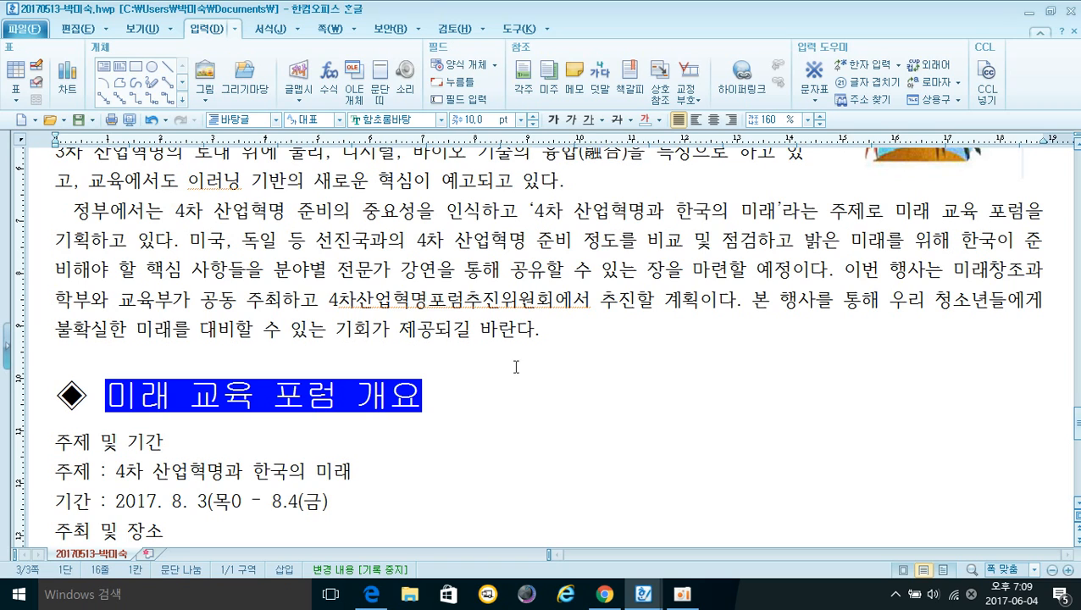
# Select the six lines from "주제 및 기간" to "장소 : 세종컨벤션센터" and choose the user-defined A., 1., 가., (a) numbering style for them
pyautogui.scroll(-1, 521, 369)
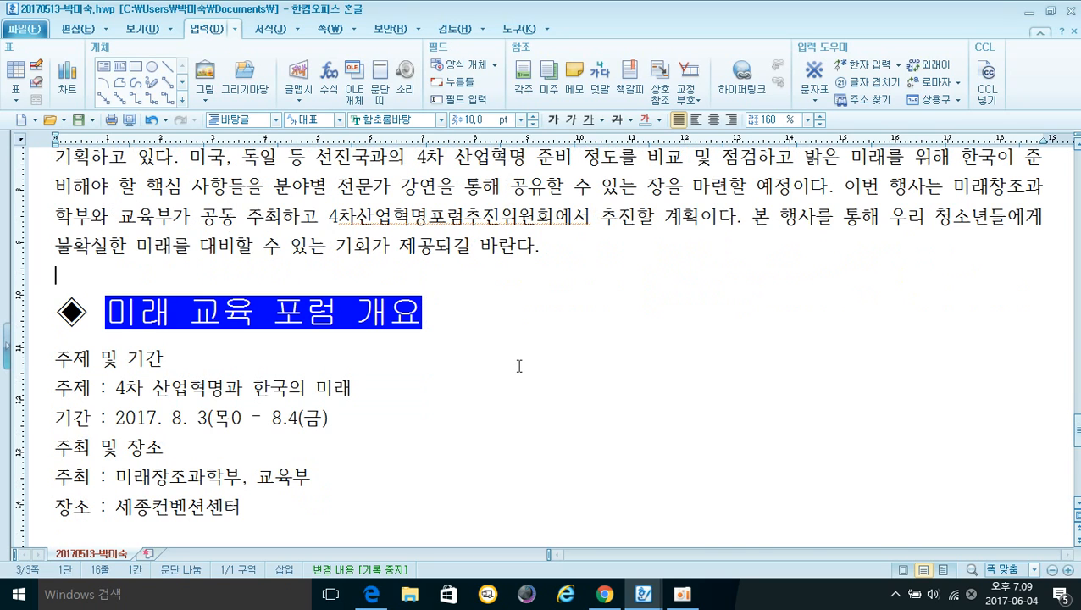
pyautogui.scroll(-1, 520, 366)
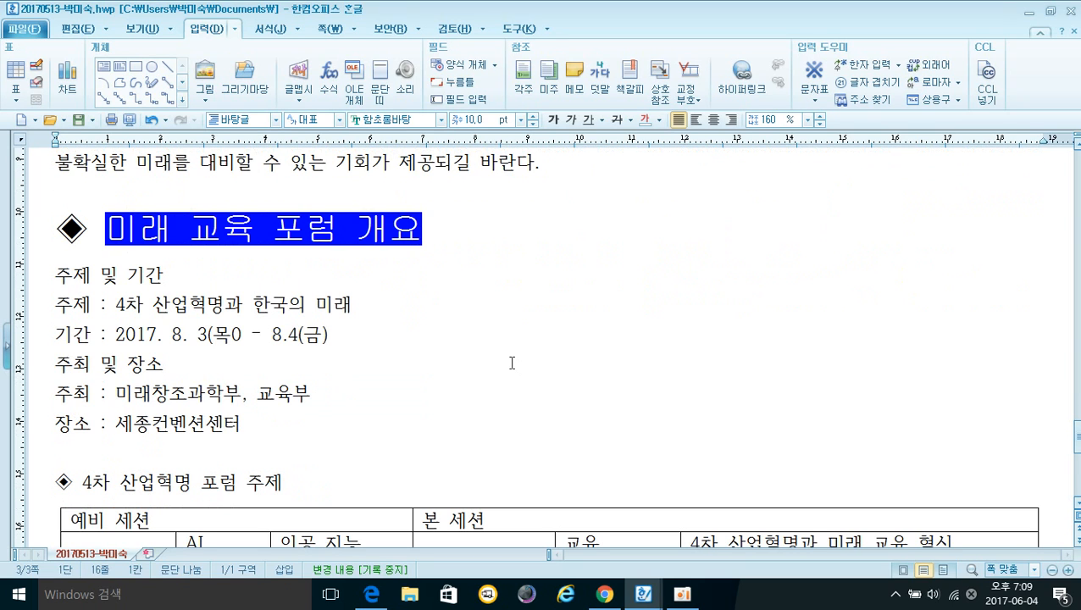
pyautogui.click(61, 273)
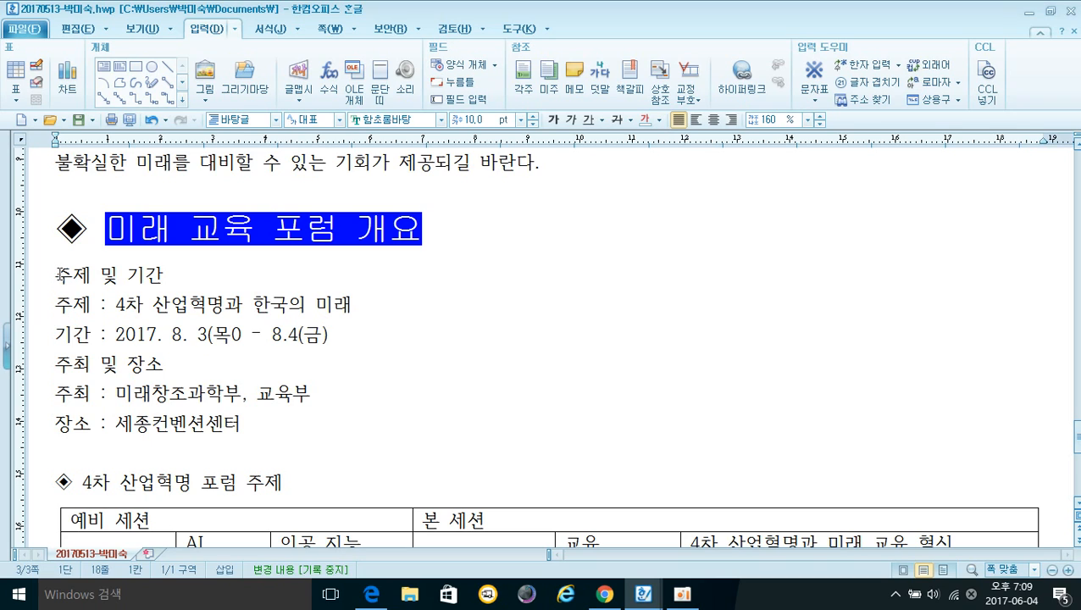
pyautogui.moveTo(59, 274); pyautogui.dragTo(302, 422)
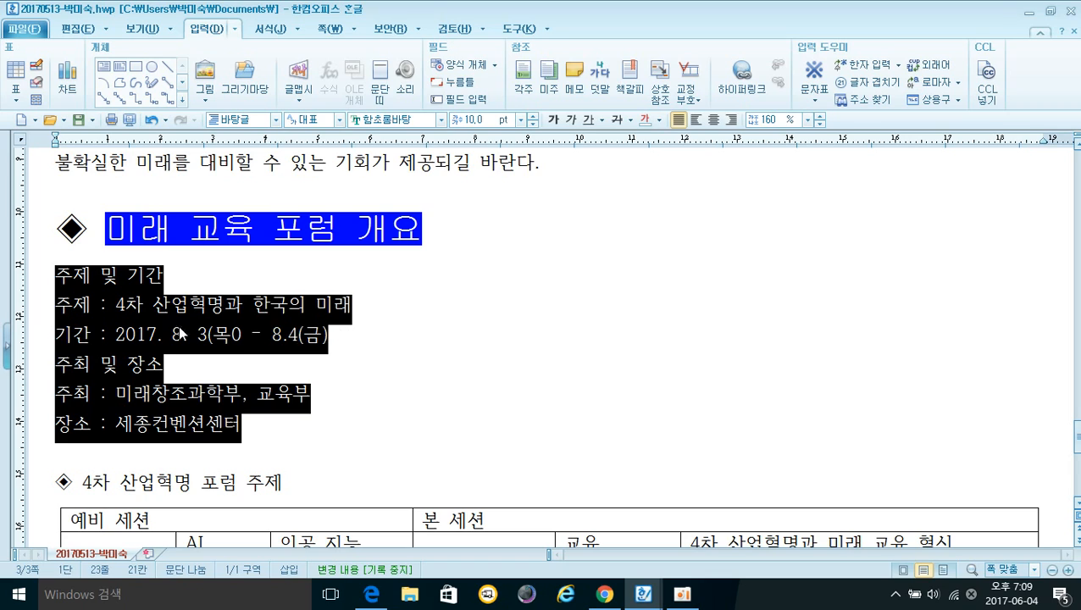
pyautogui.rightClick(103, 280)
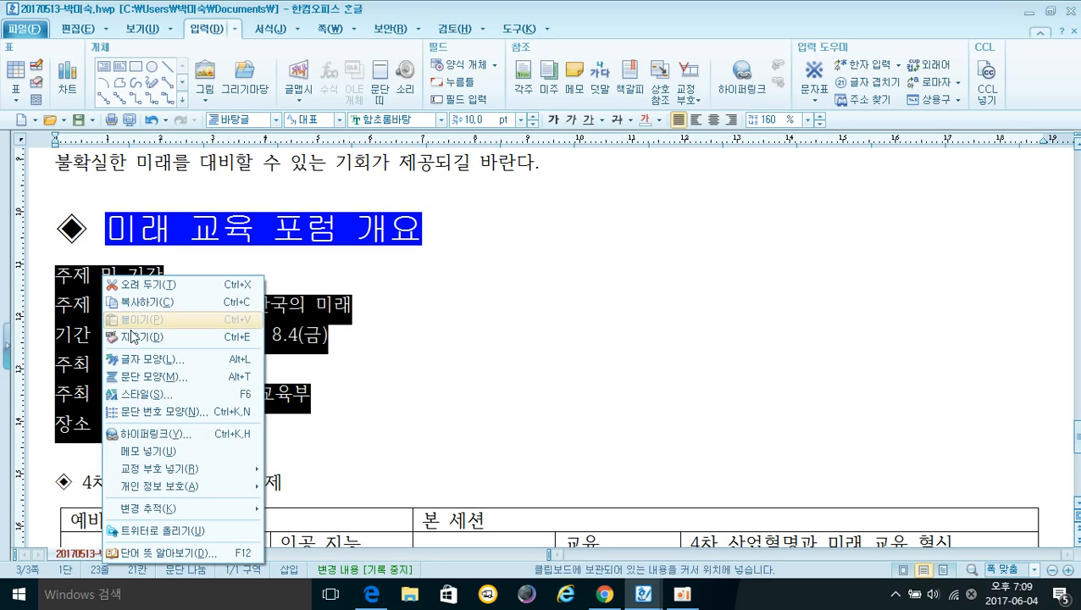
pyautogui.click(172, 414)
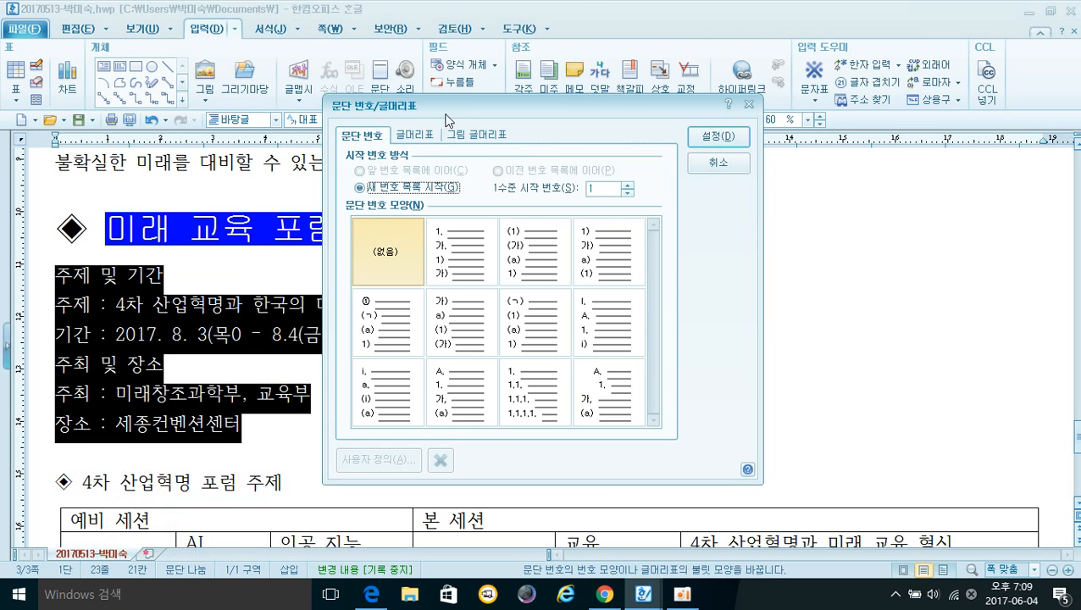
pyautogui.moveTo(449, 103); pyautogui.dragTo(383, 72)
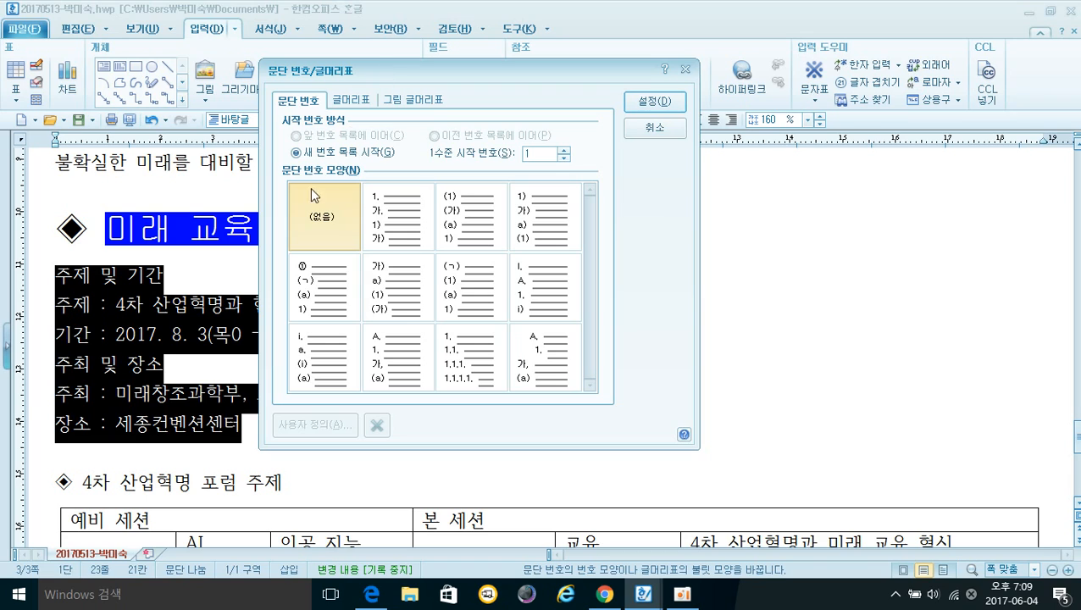
pyautogui.click(551, 378)
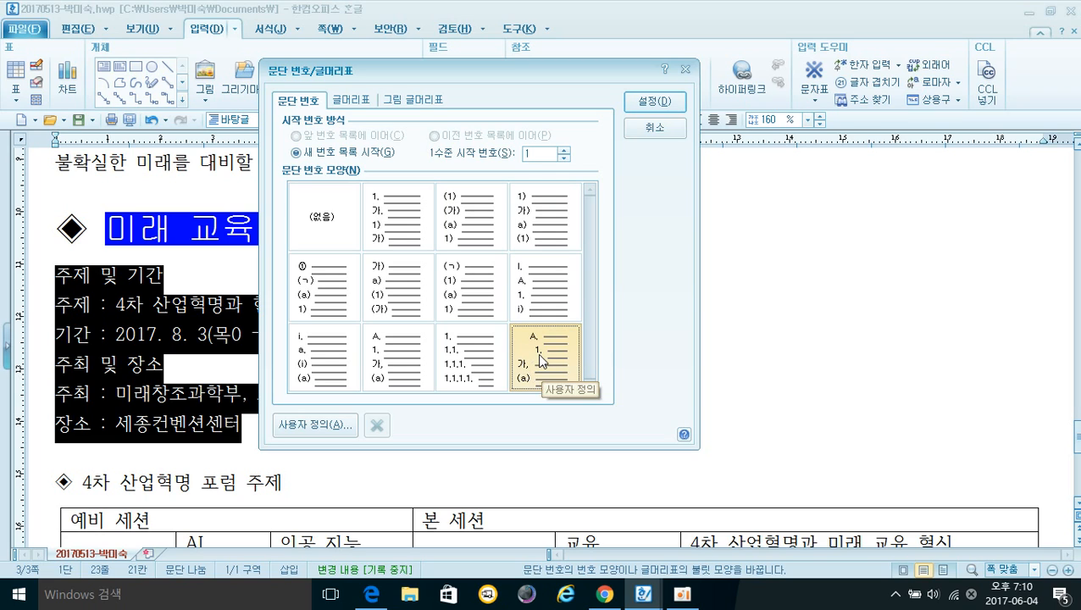
# Set the number width of 1 수준 to 20 pt in the numbering style's custom definition and accept it
pyautogui.click(334, 428)
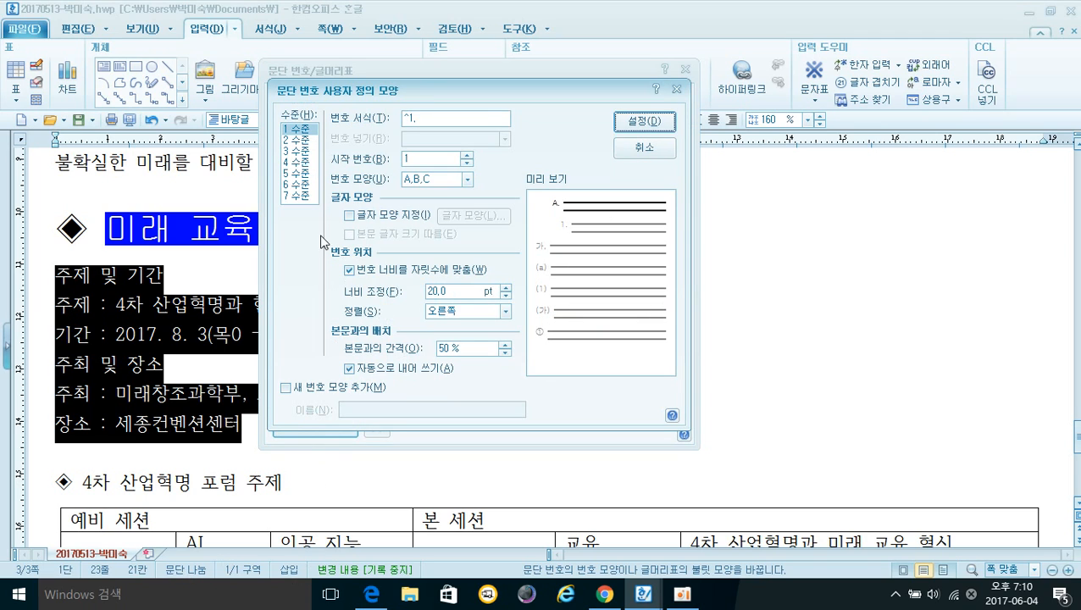
pyautogui.click(296, 130)
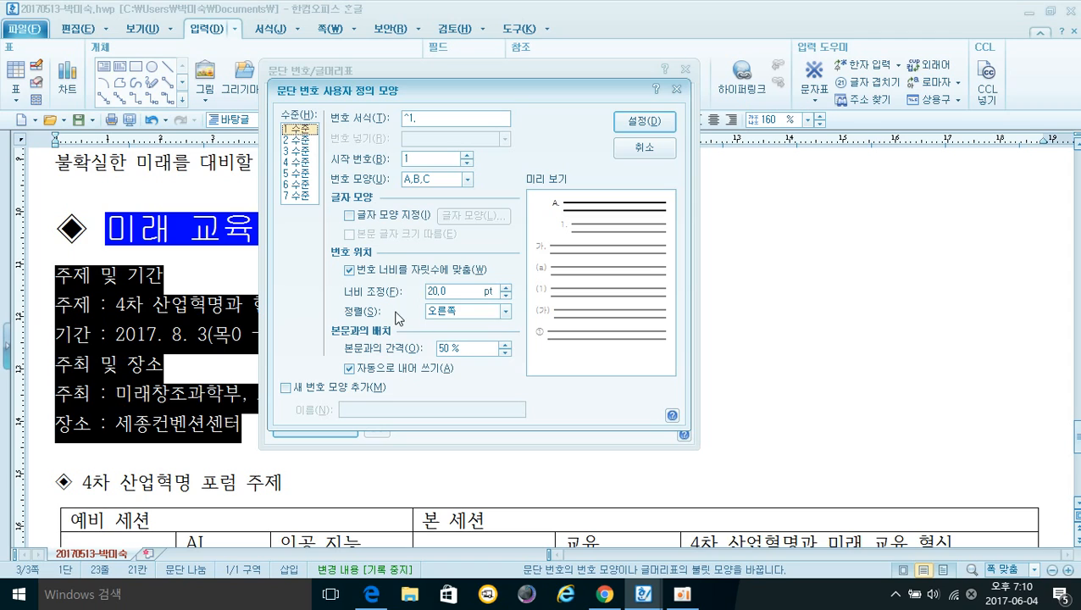
pyautogui.moveTo(460, 291); pyautogui.dragTo(392, 297)
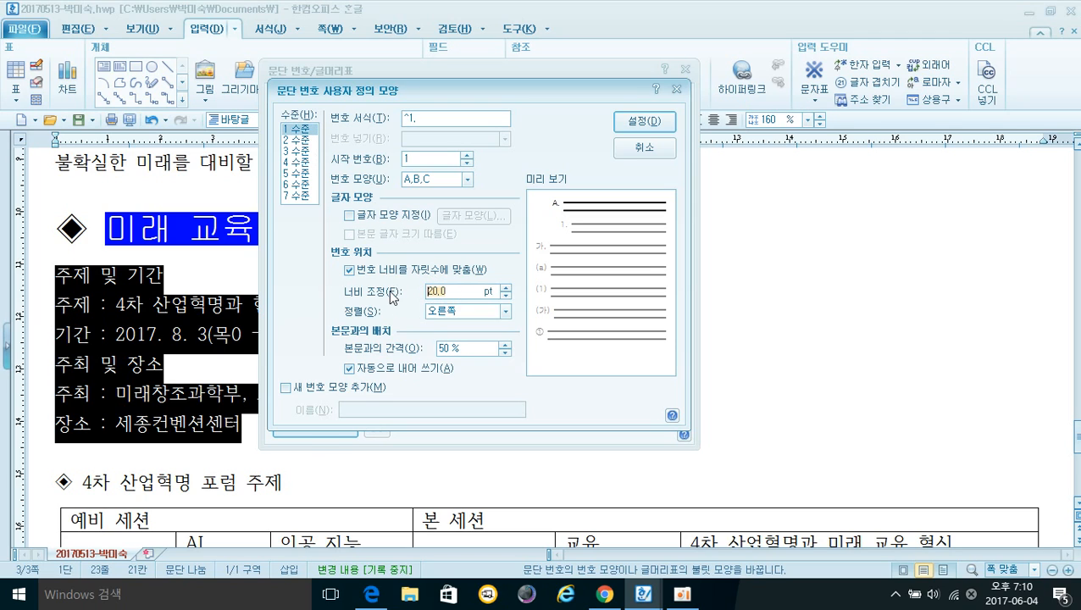
pyautogui.write('20')
pyautogui.press('Return')
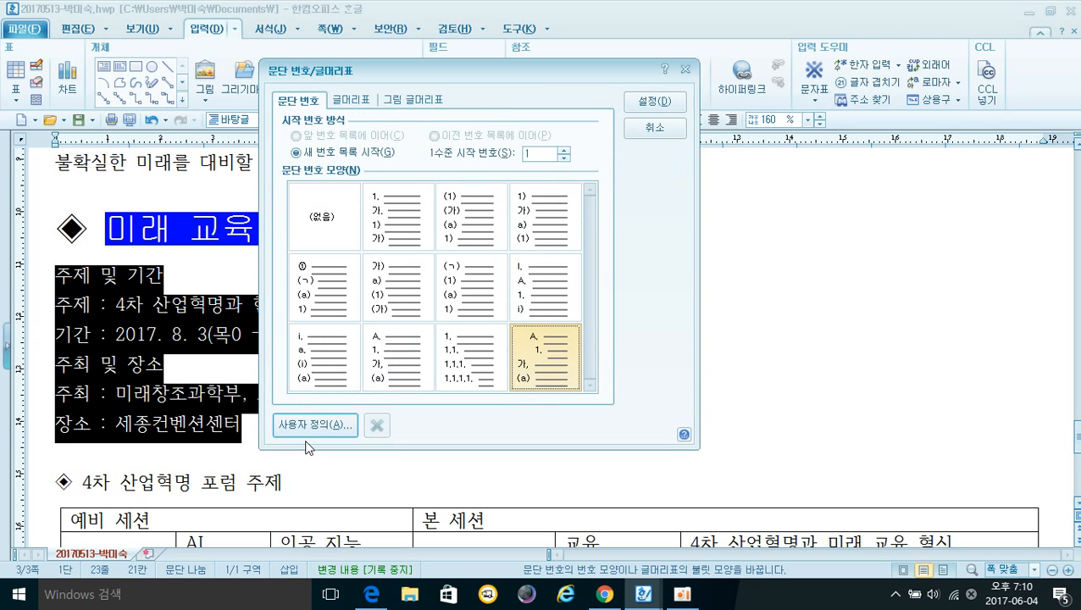
# Review the 2 수준 settings in the custom numbering definition and apply the numbering style to the six selected lines
pyautogui.click(307, 425)
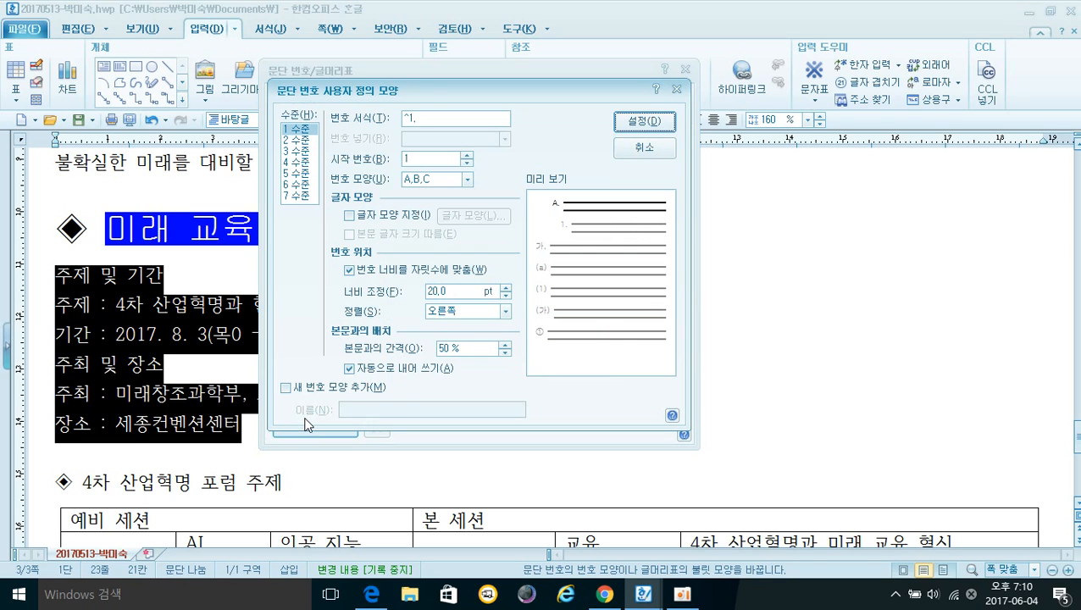
pyautogui.click(296, 140)
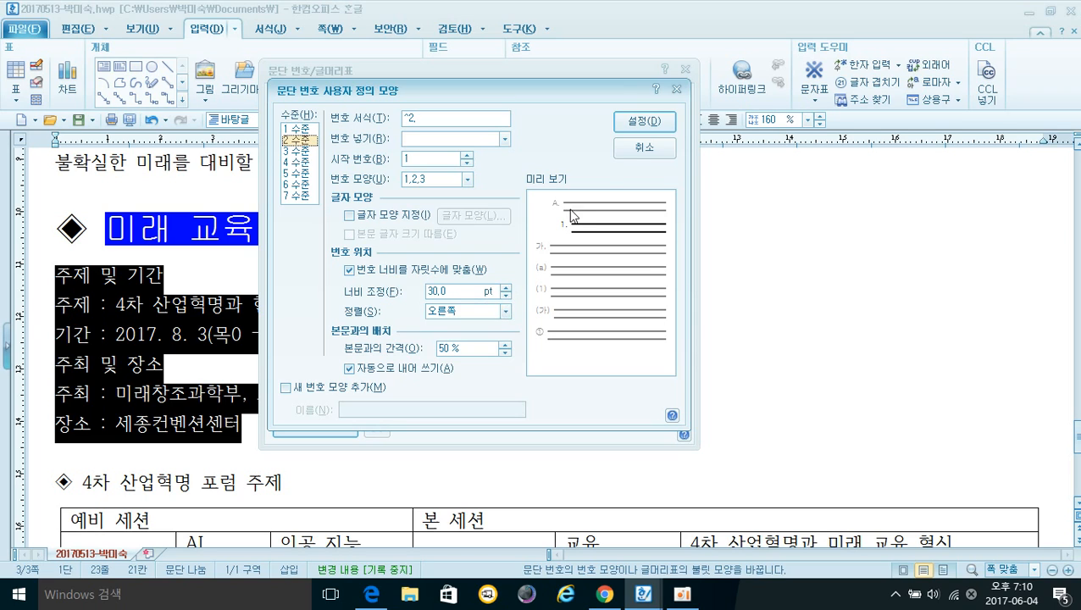
pyautogui.click(642, 124)
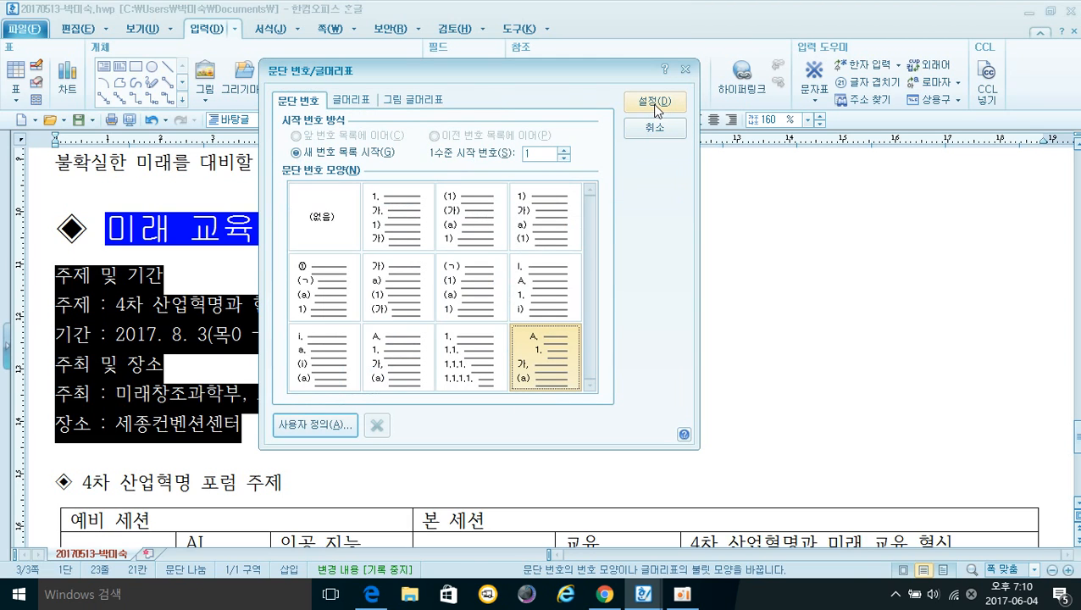
pyautogui.click(655, 105)
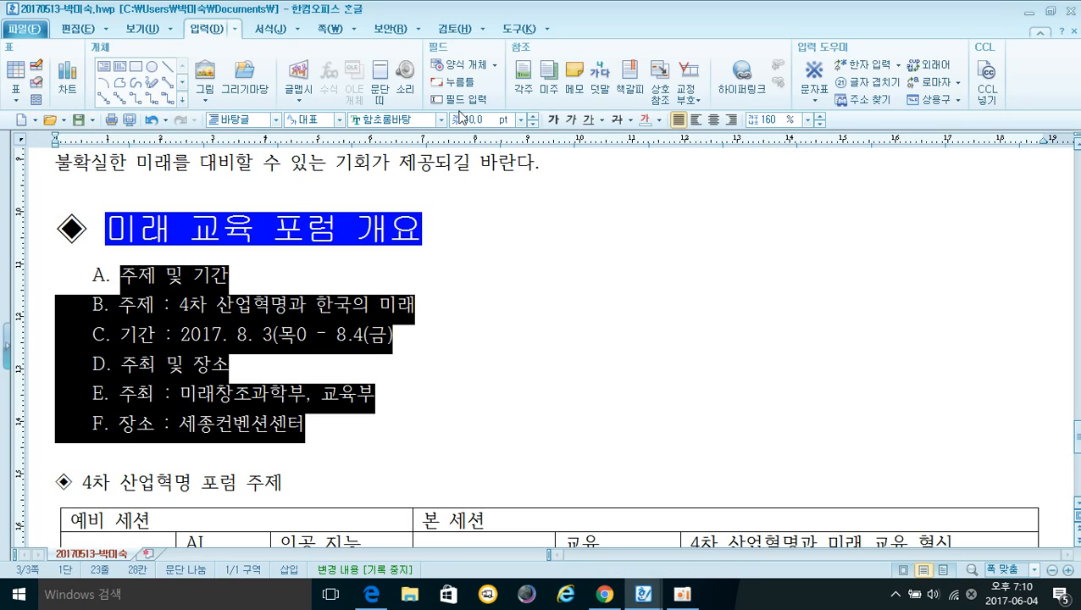
# Set the line spacing of the six numbered lines to 180 %
pyautogui.click(807, 122)
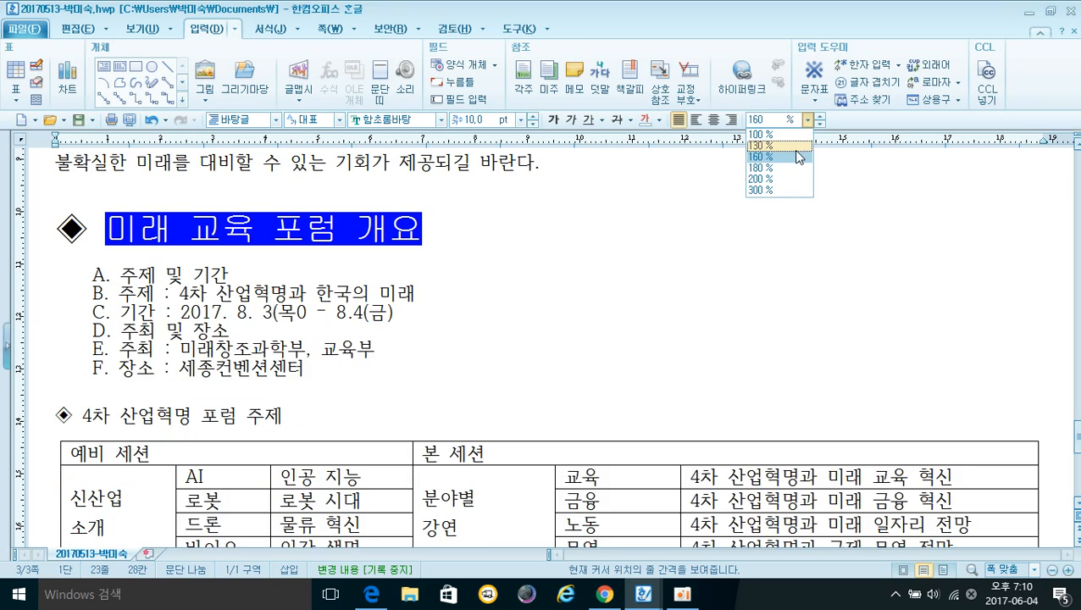
pyautogui.click(787, 172)
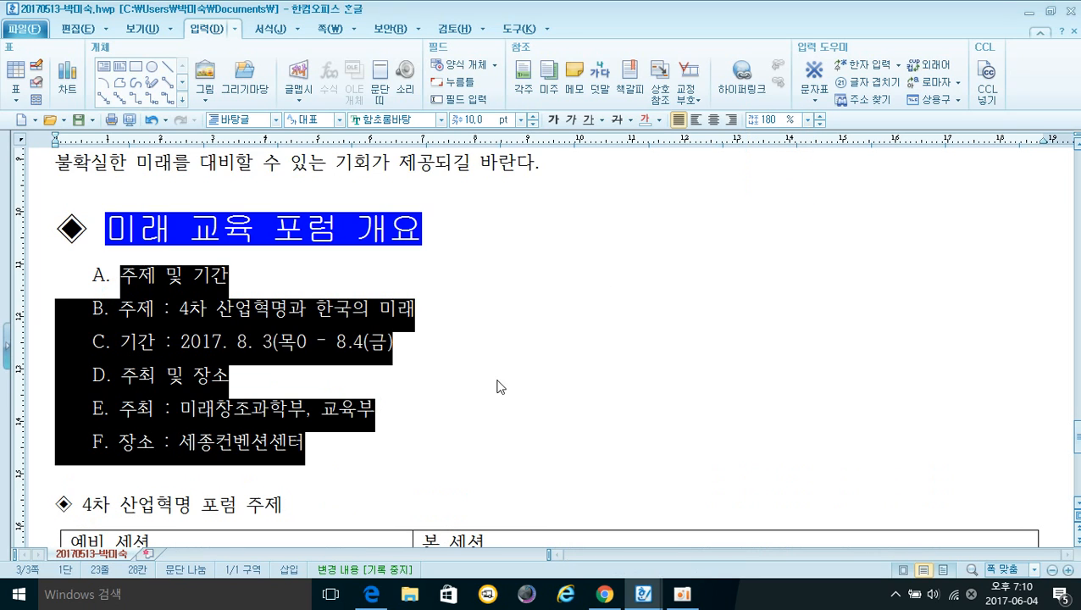
pyautogui.click(476, 428)
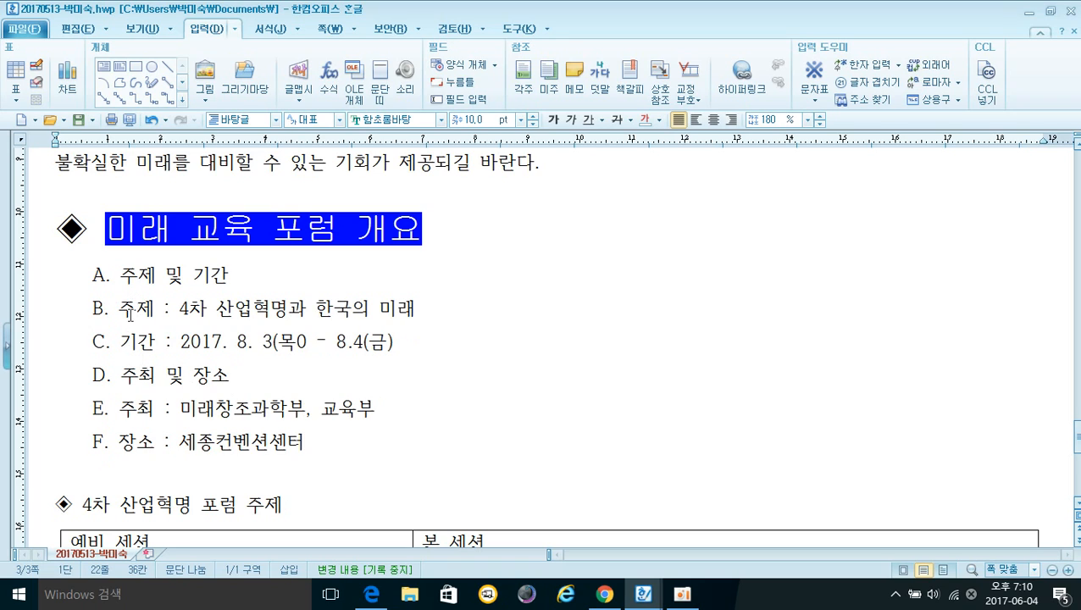
# Lower the 주제 and 기간 lines, as well as the 주최 and 장소 lines, by one numbering level
pyautogui.moveTo(120, 310); pyautogui.dragTo(455, 340)
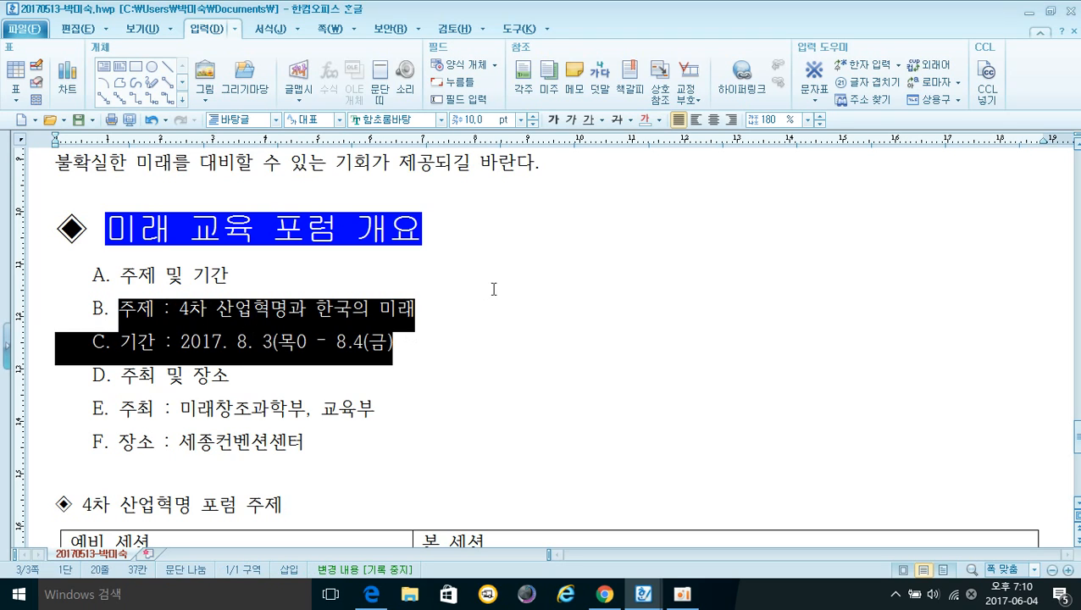
pyautogui.click(269, 29)
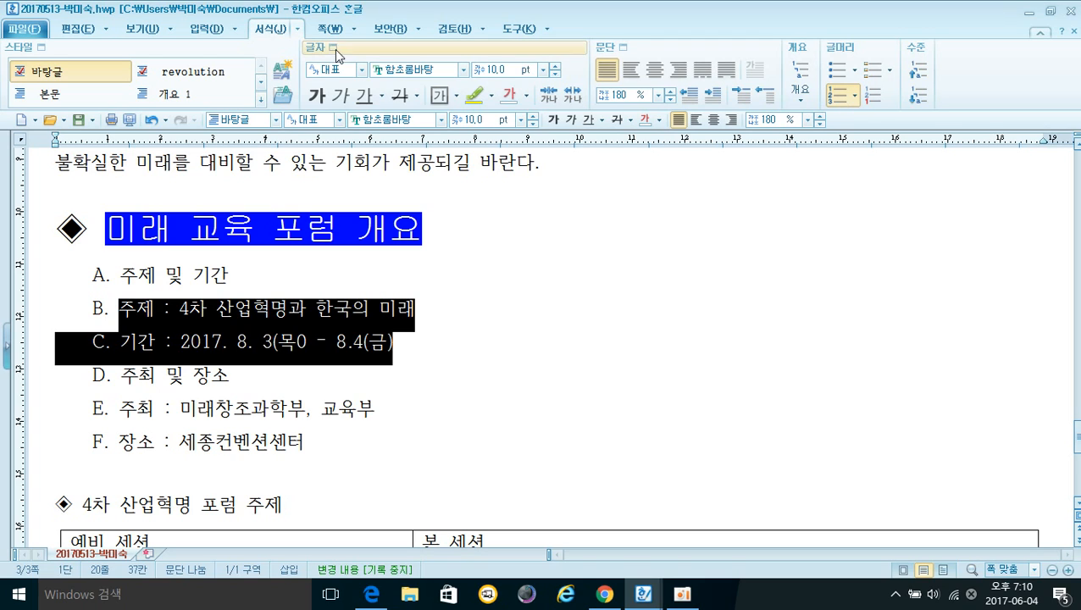
pyautogui.click(918, 97)
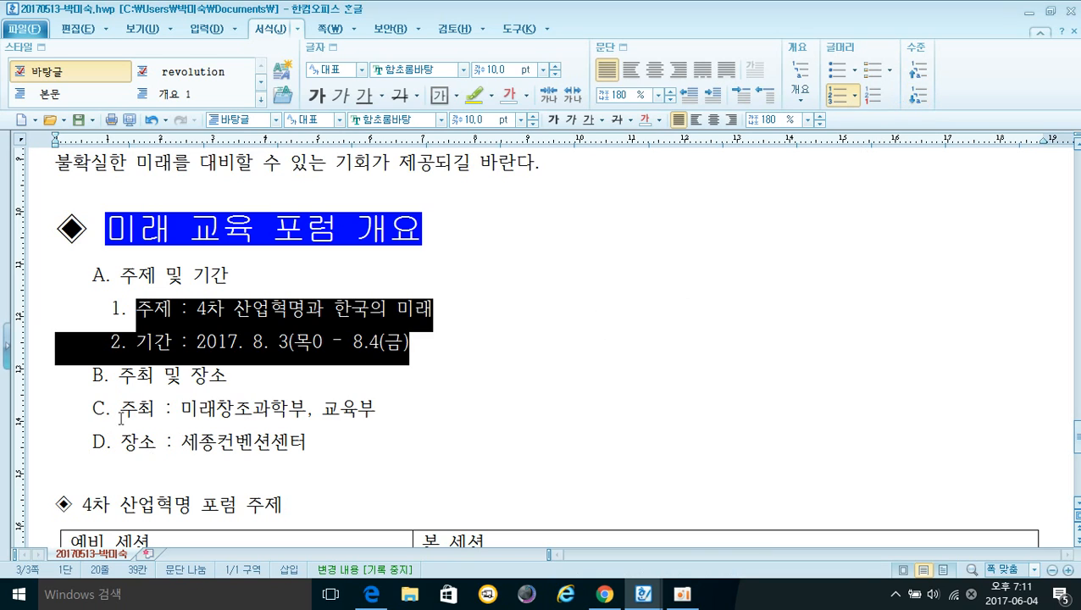
pyautogui.moveTo(122, 409); pyautogui.dragTo(344, 455)
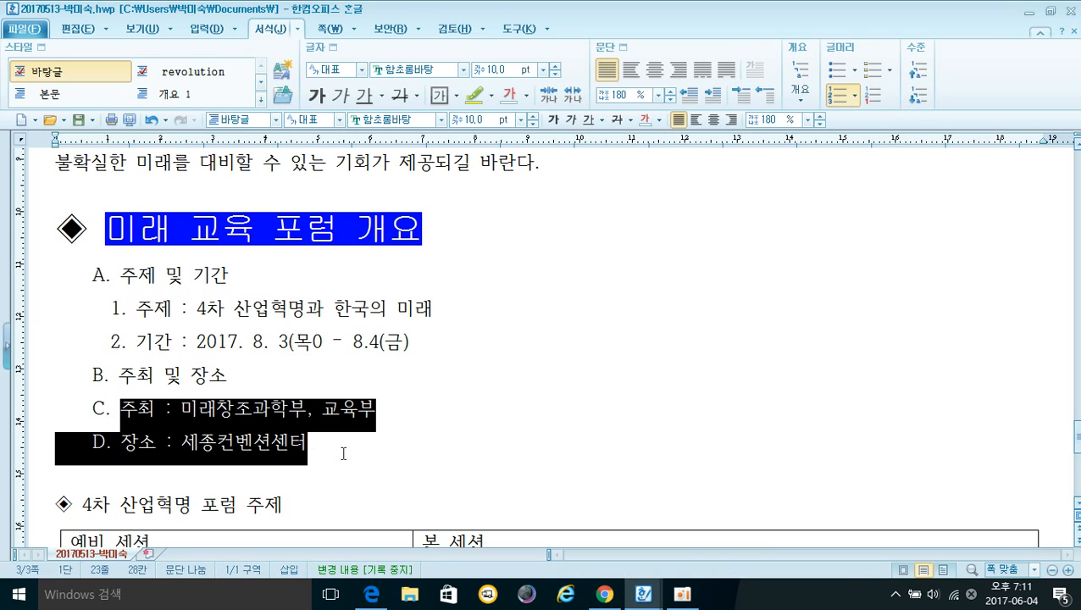
pyautogui.click(920, 100)
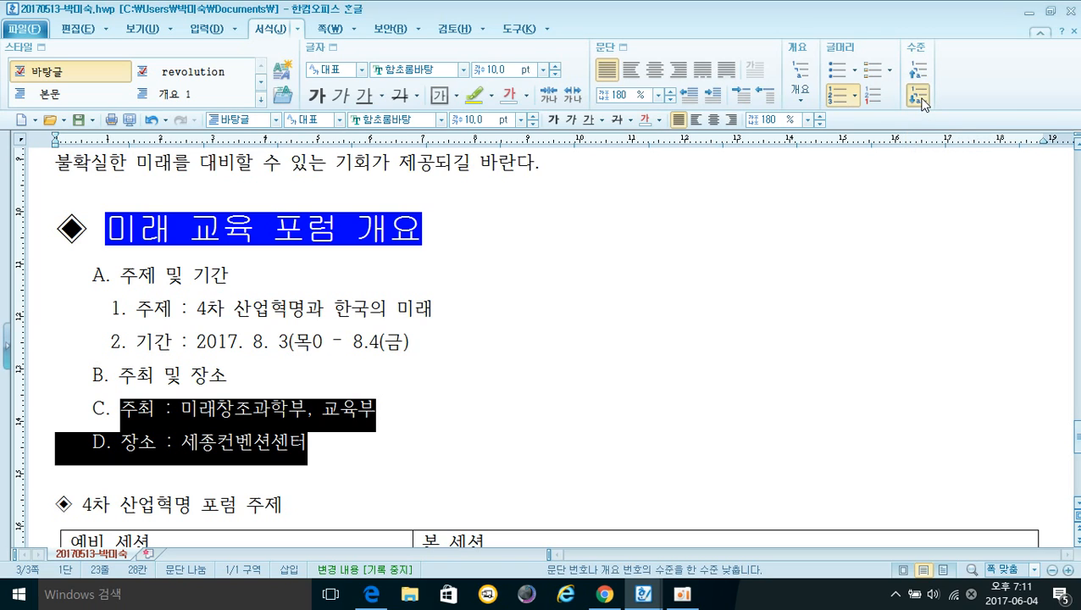
pyautogui.click(420, 479)
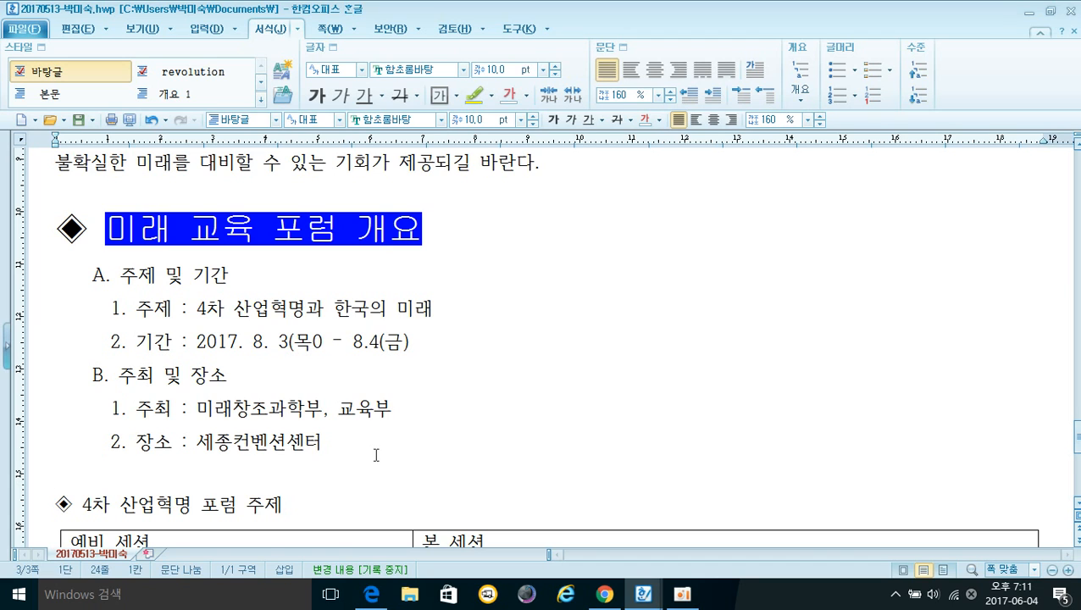
# Format the whole heading "◈ 4차 산업혁명 포럼 주제" in the 굴림 font at 18 pt
pyautogui.scroll(-1, 376, 455)
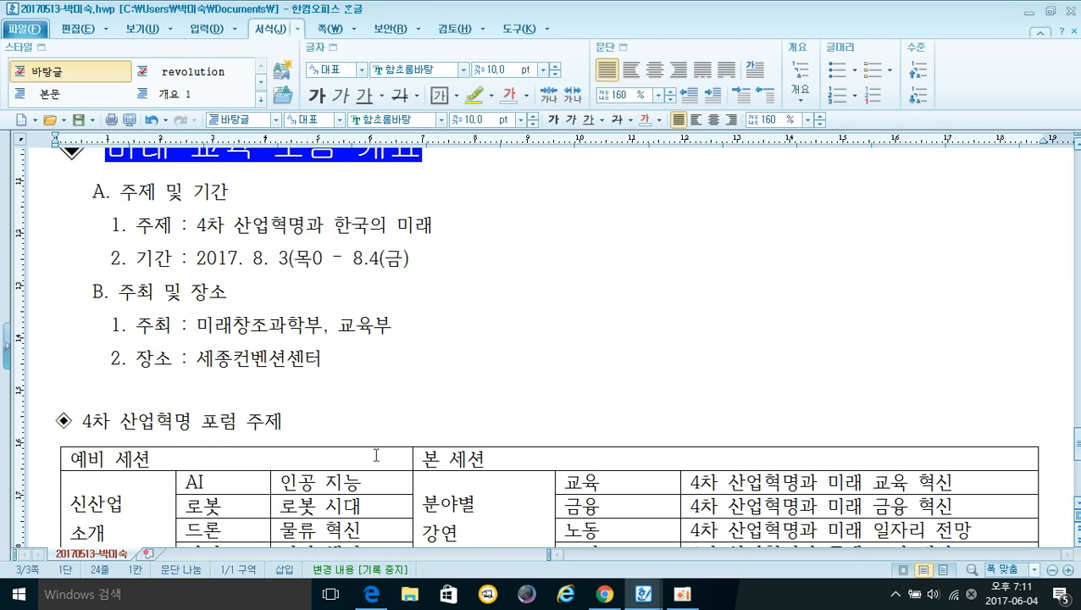
pyautogui.click(51, 424)
pyautogui.moveTo(51, 424); pyautogui.dragTo(365, 422)
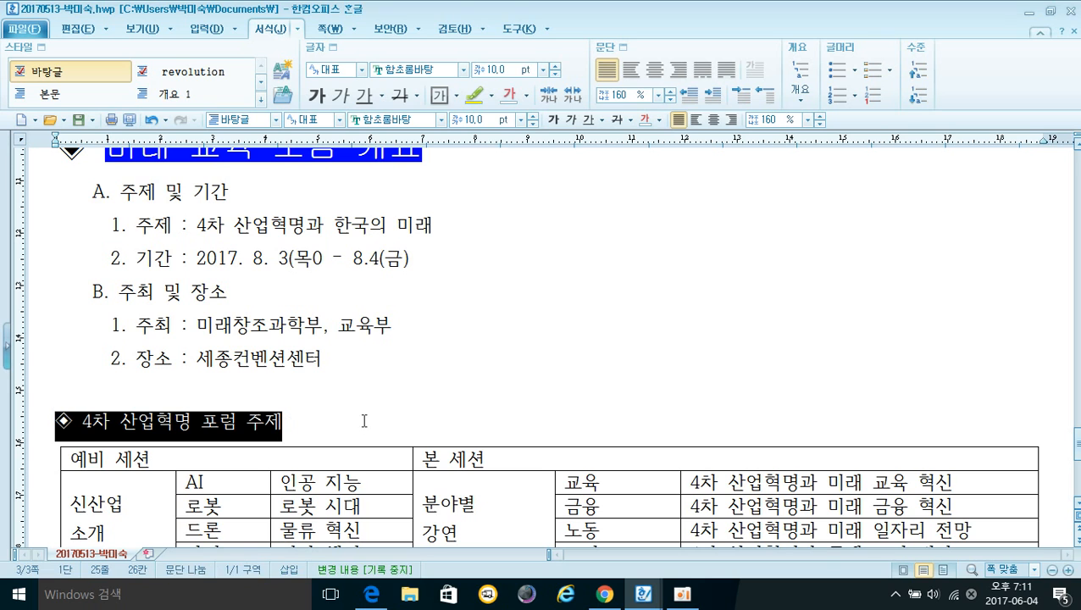
pyautogui.click(444, 120)
pyautogui.scroll(15, 426, 213)
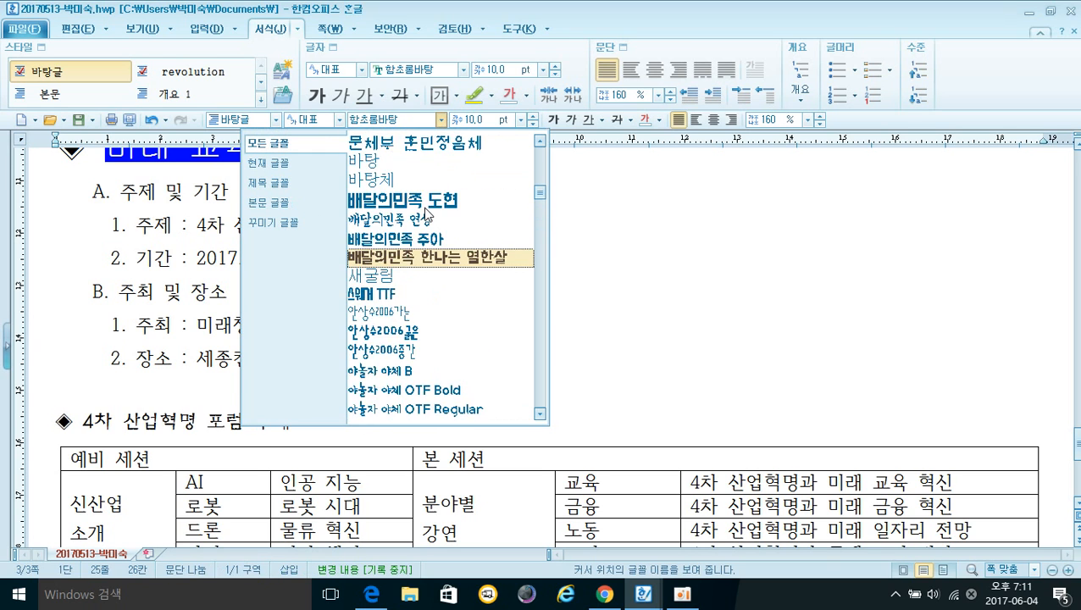
pyautogui.scroll(6, 421, 202)
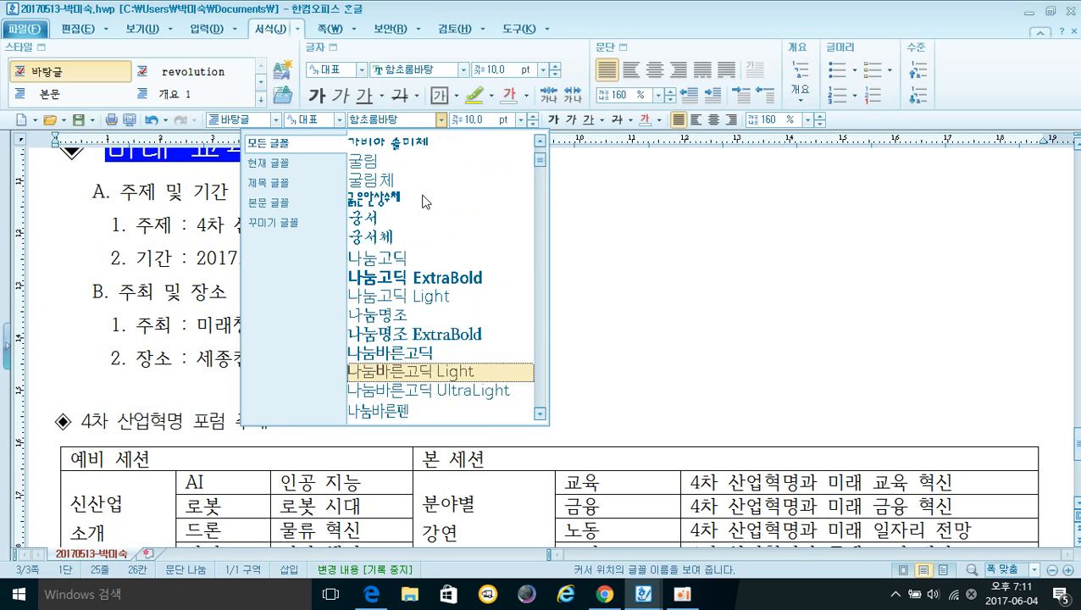
pyautogui.click(416, 162)
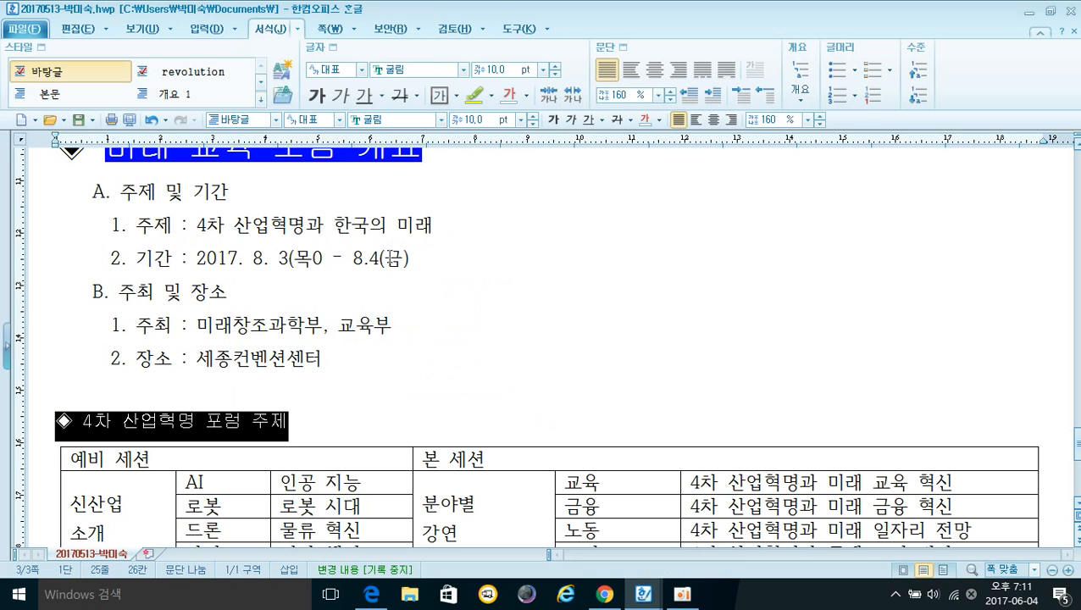
pyautogui.click(488, 126)
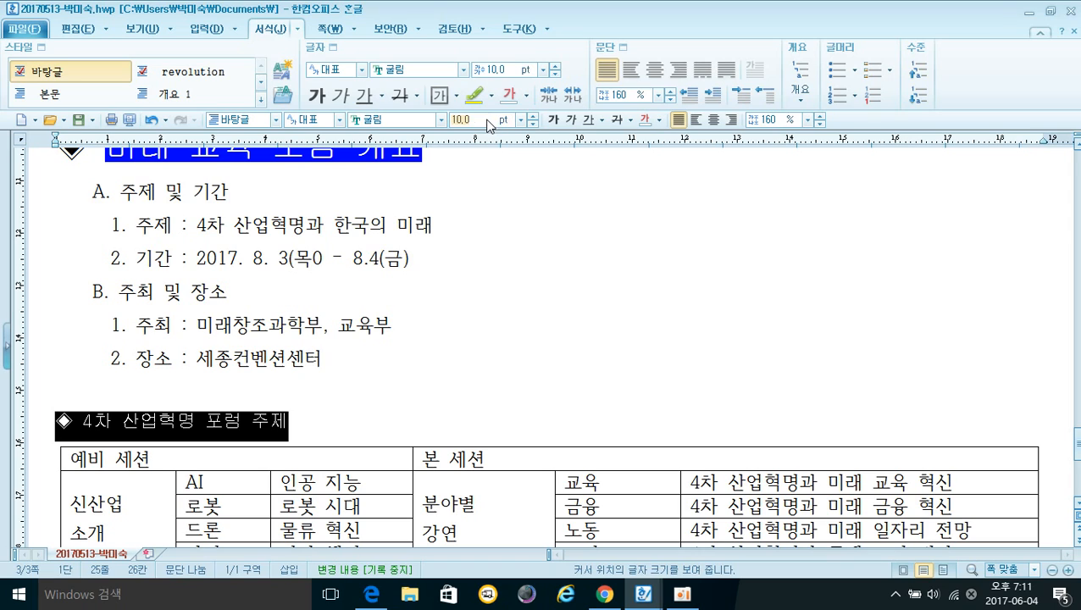
pyautogui.write('18')
pyautogui.press('Return')
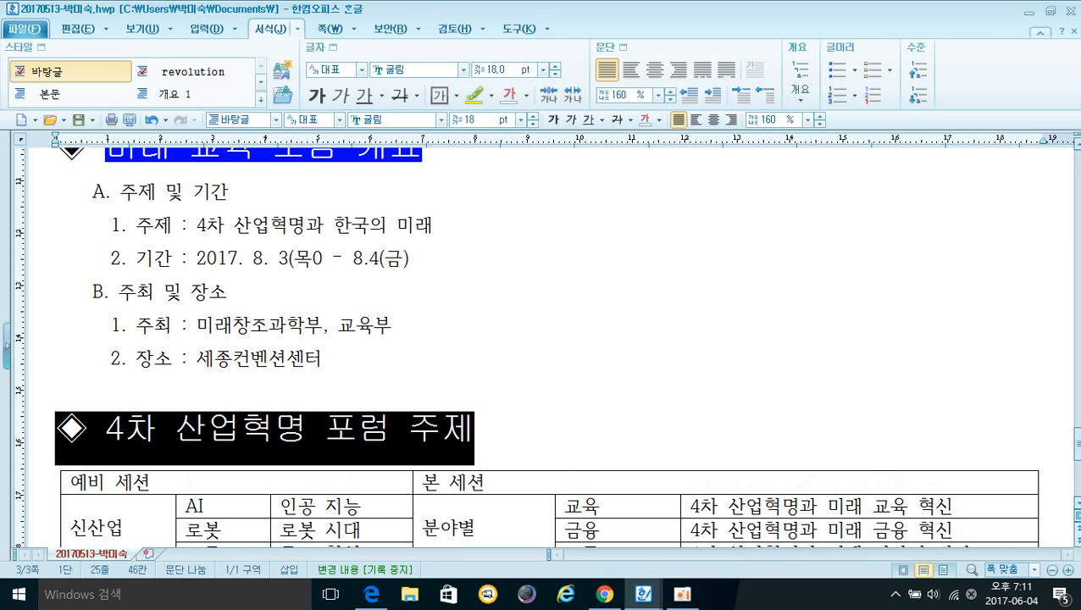
pyautogui.click(472, 394)
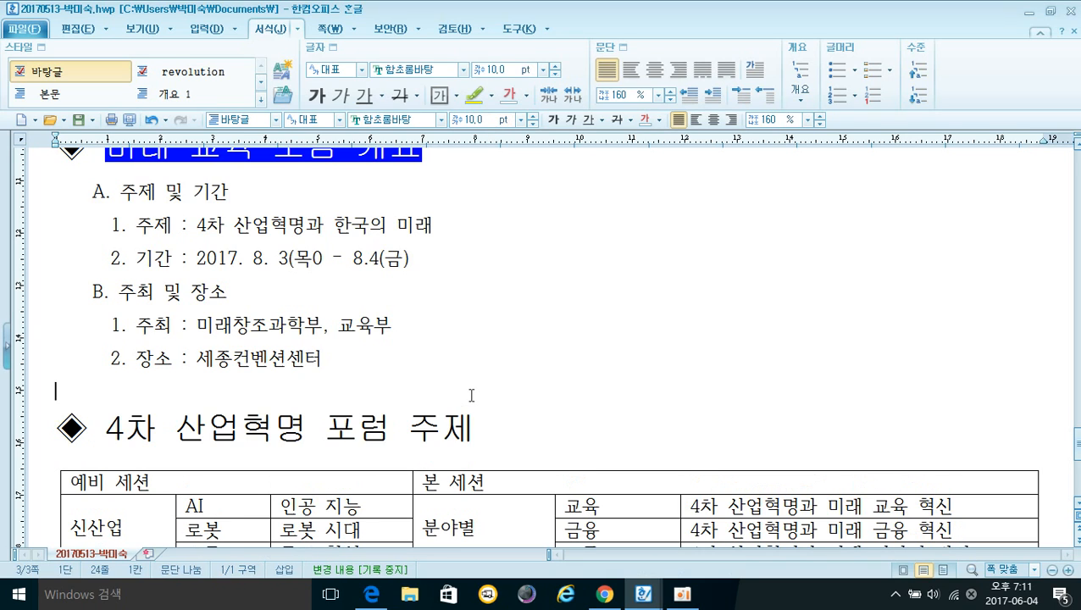
# Make the heading text "4차 산업혁명 포럼 주제" italic with the ˇ emphasis mark above its characters, leaving out the ◈ symbol
pyautogui.moveTo(108, 428); pyautogui.dragTo(472, 433)
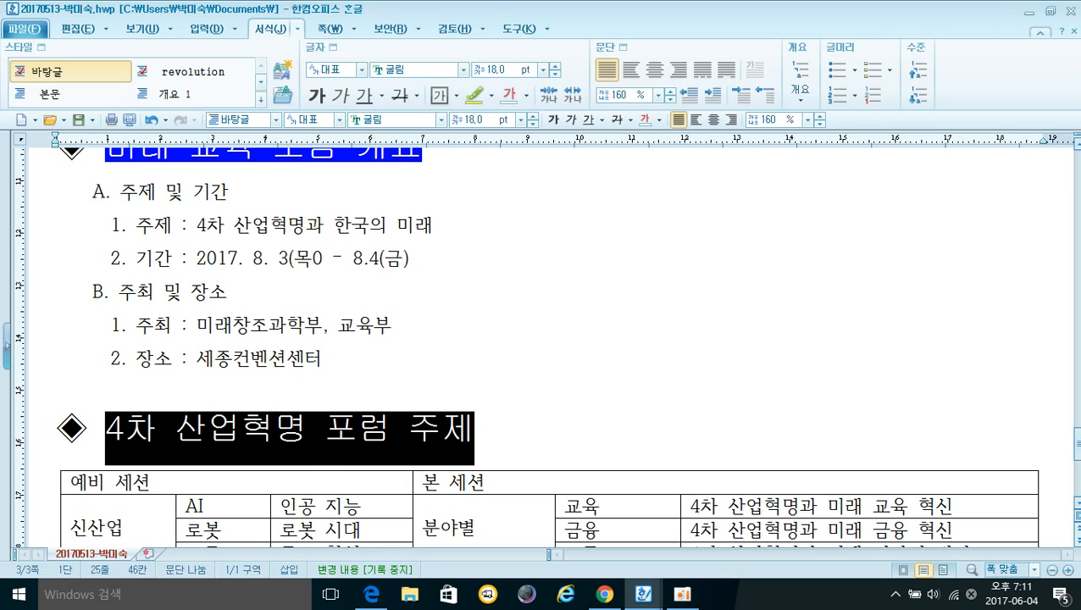
pyautogui.rightClick(389, 433)
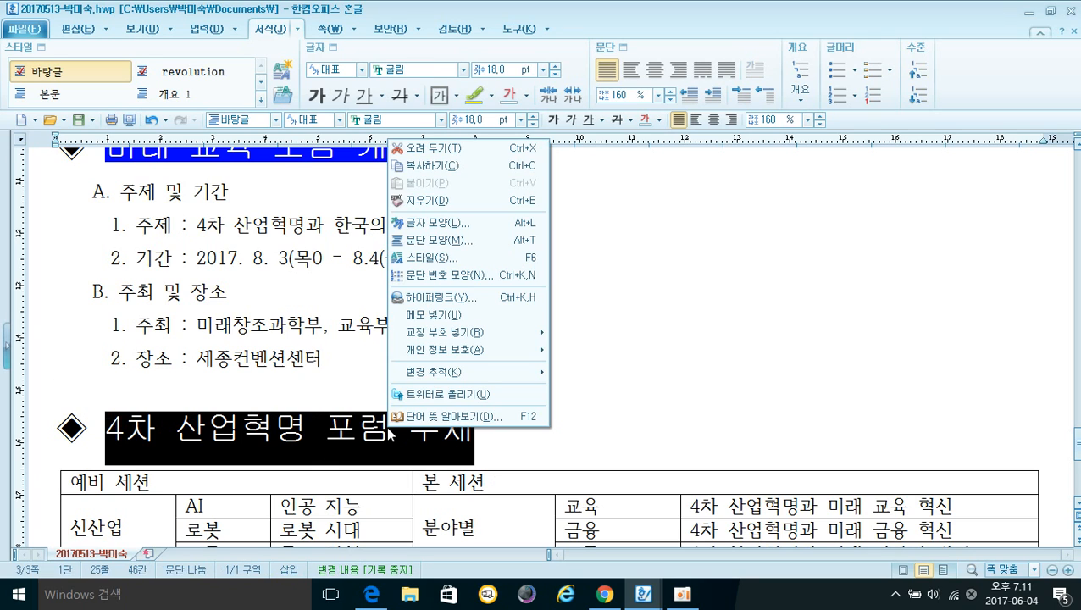
pyautogui.click(435, 225)
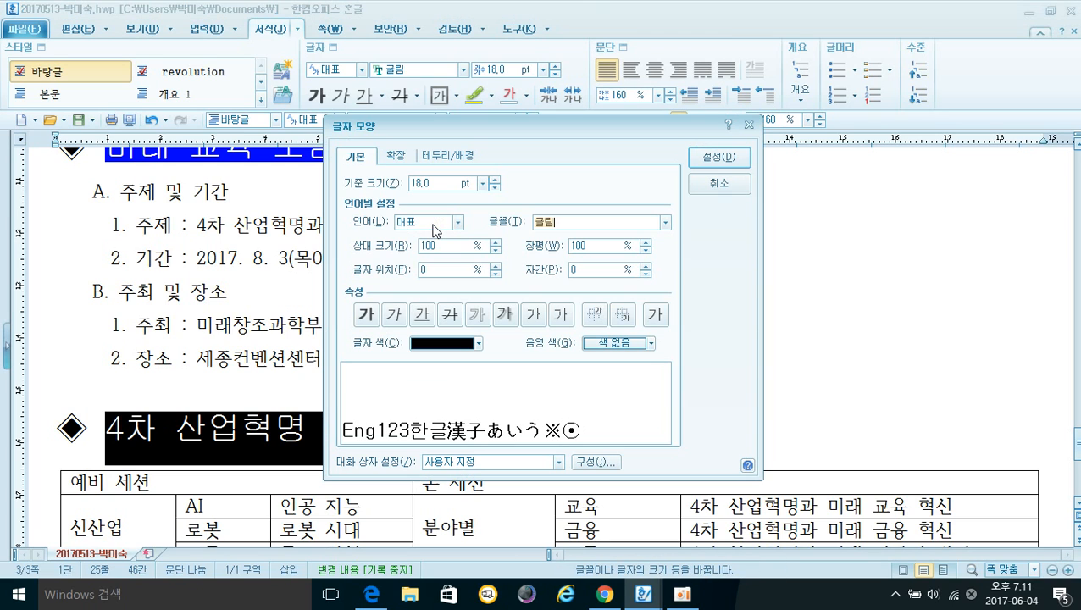
pyautogui.click(394, 325)
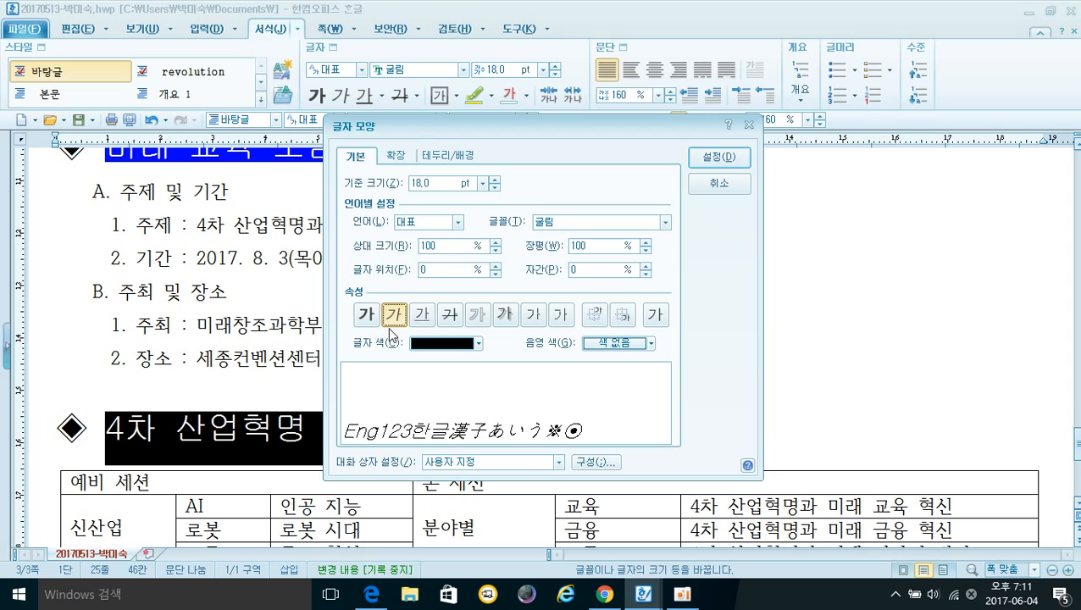
pyautogui.click(397, 160)
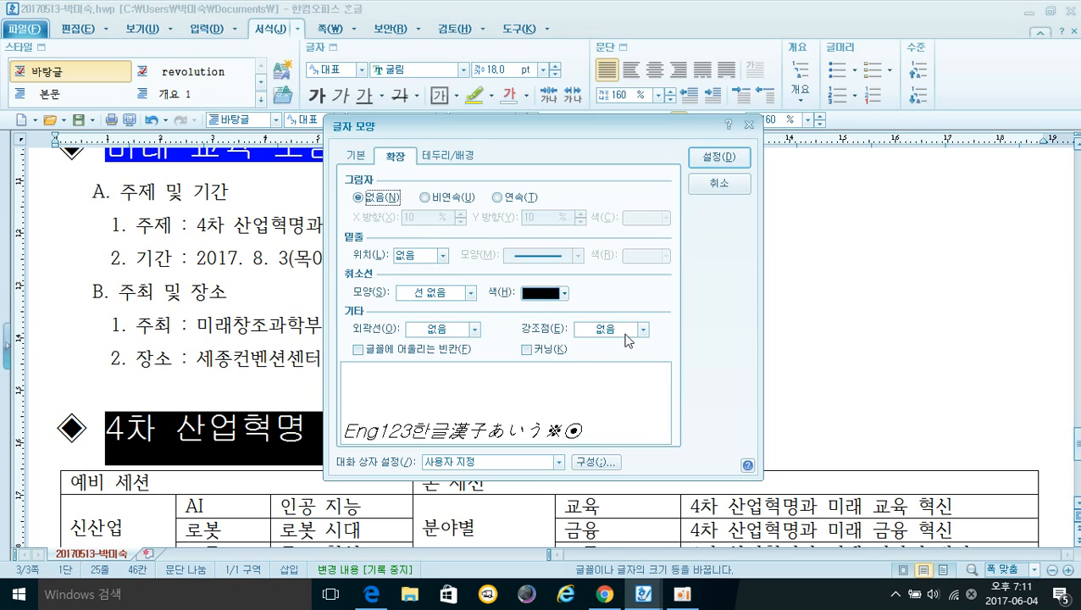
pyautogui.click(628, 337)
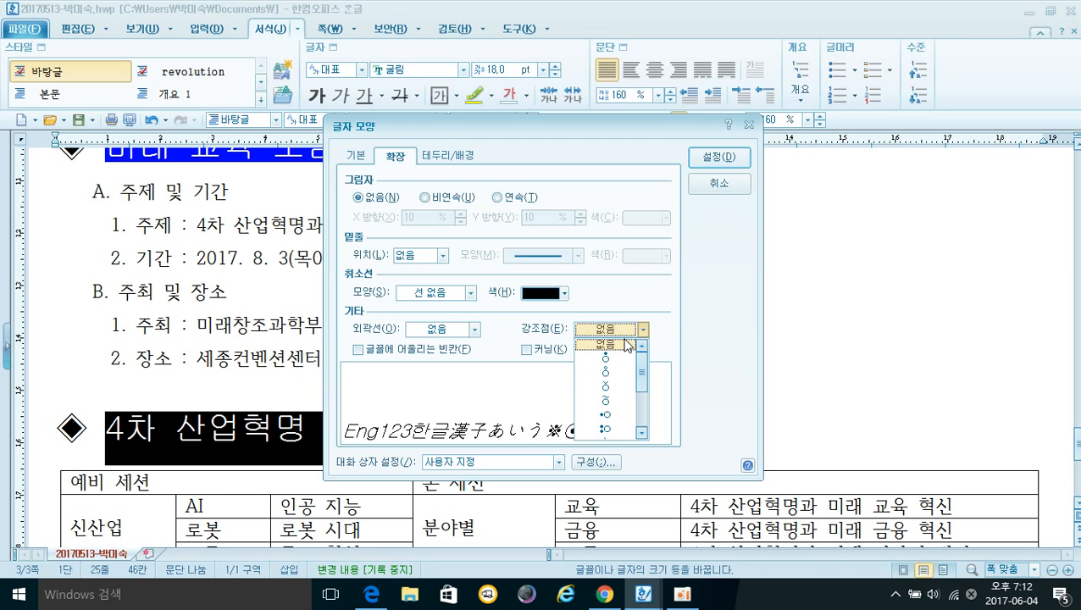
pyautogui.click(622, 390)
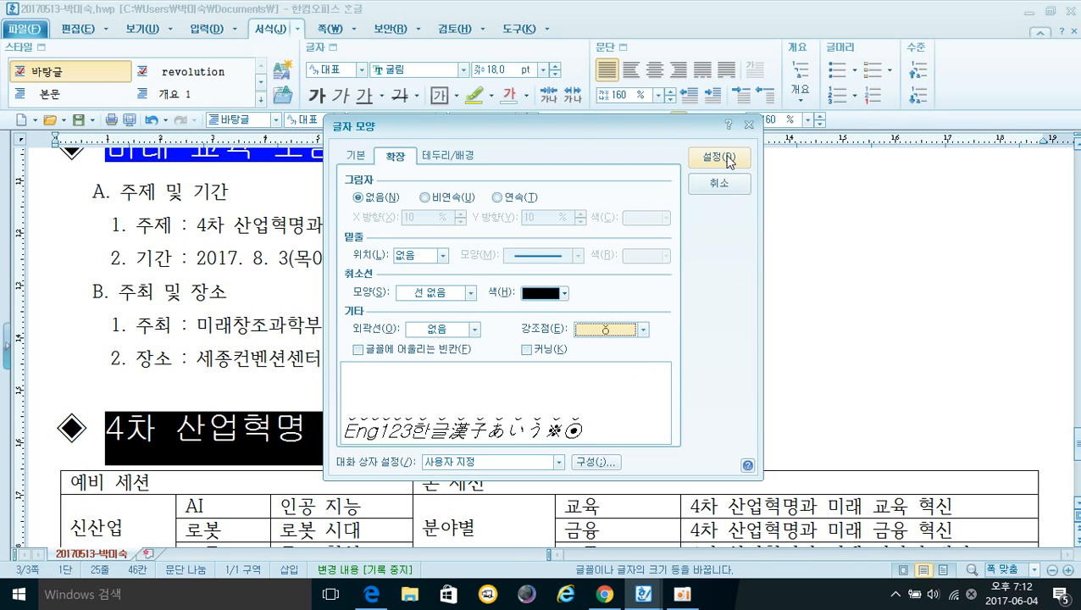
pyautogui.click(719, 158)
pyautogui.click(616, 362)
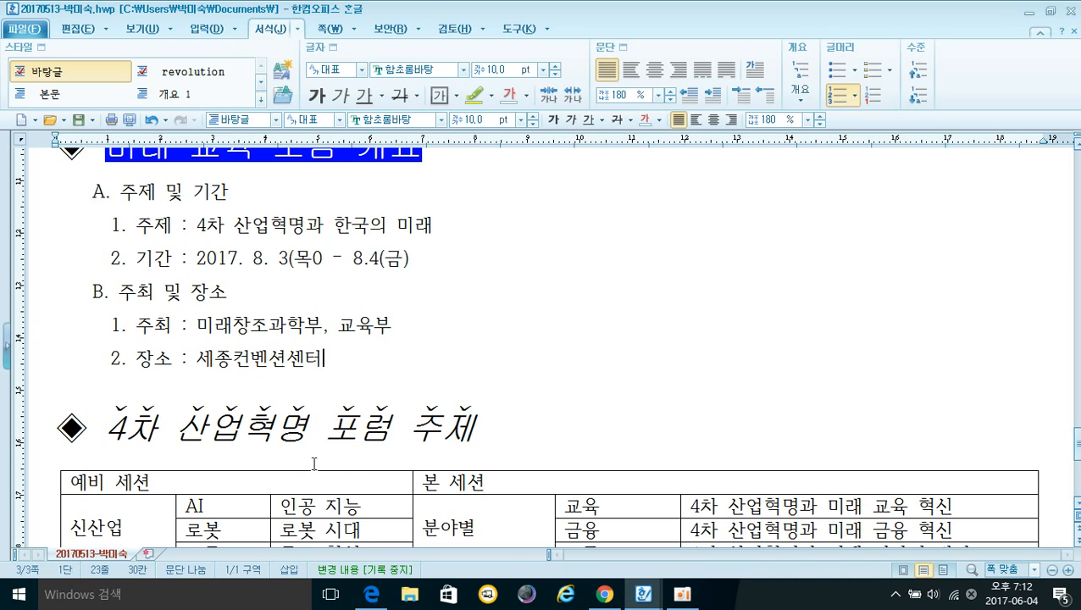
# Set the emphasis mark to 없음 for the word "포럼" in the heading "4차 산업혁명 포럼 주제"
pyautogui.moveTo(326, 430); pyautogui.dragTo(386, 429)
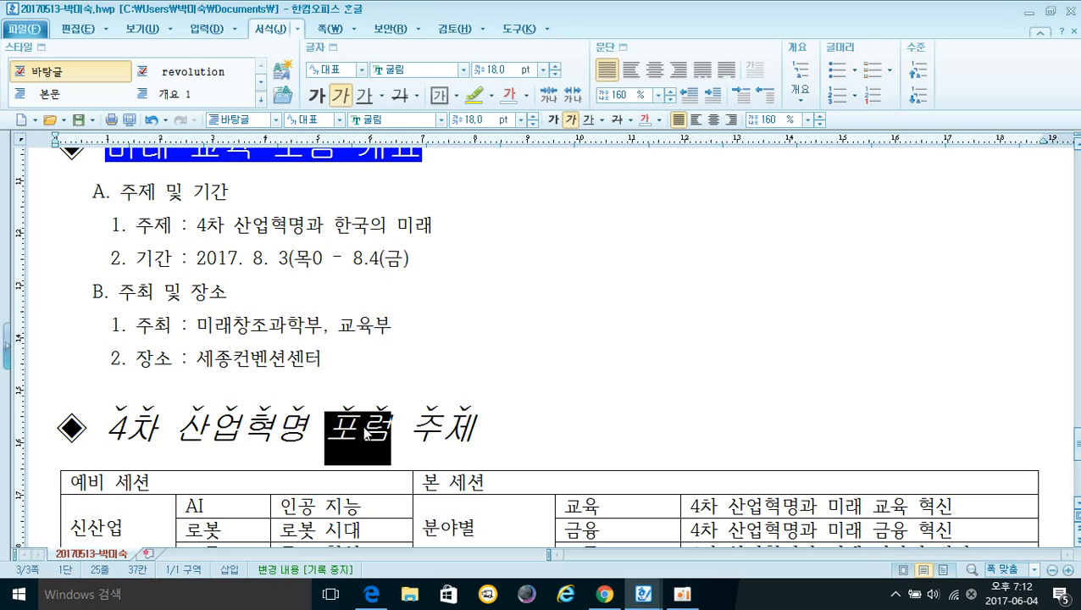
pyautogui.rightClick(367, 434)
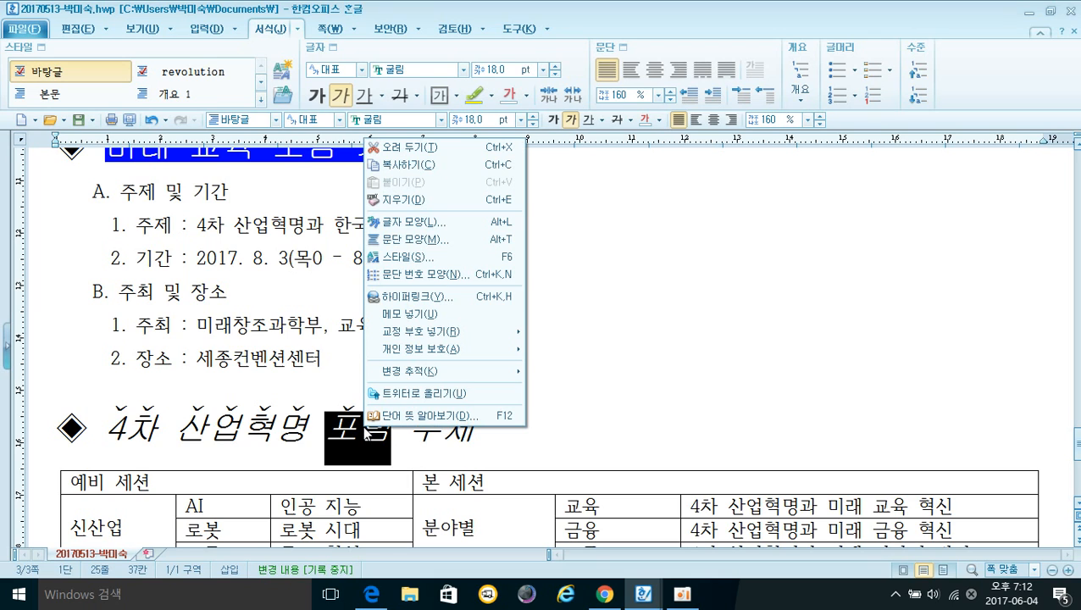
pyautogui.click(417, 223)
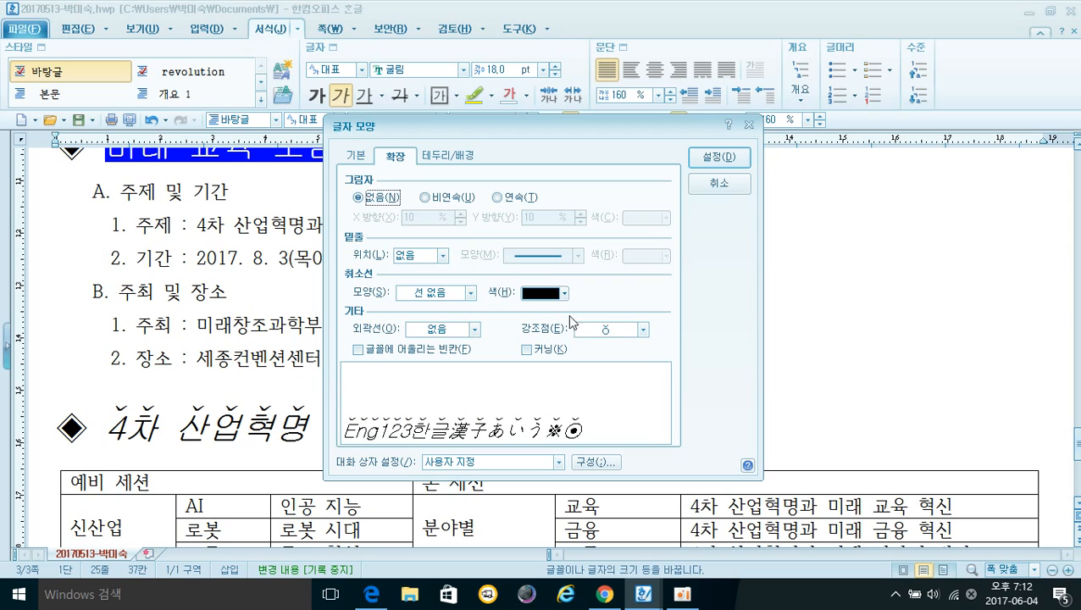
pyautogui.click(615, 331)
pyautogui.click(615, 347)
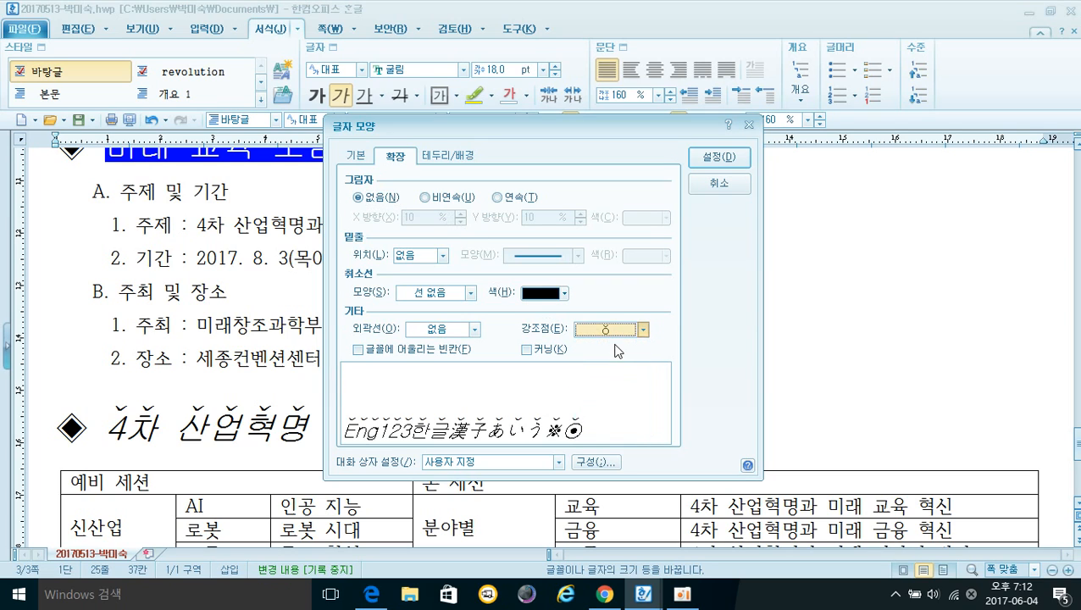
pyautogui.click(716, 161)
pyautogui.click(649, 333)
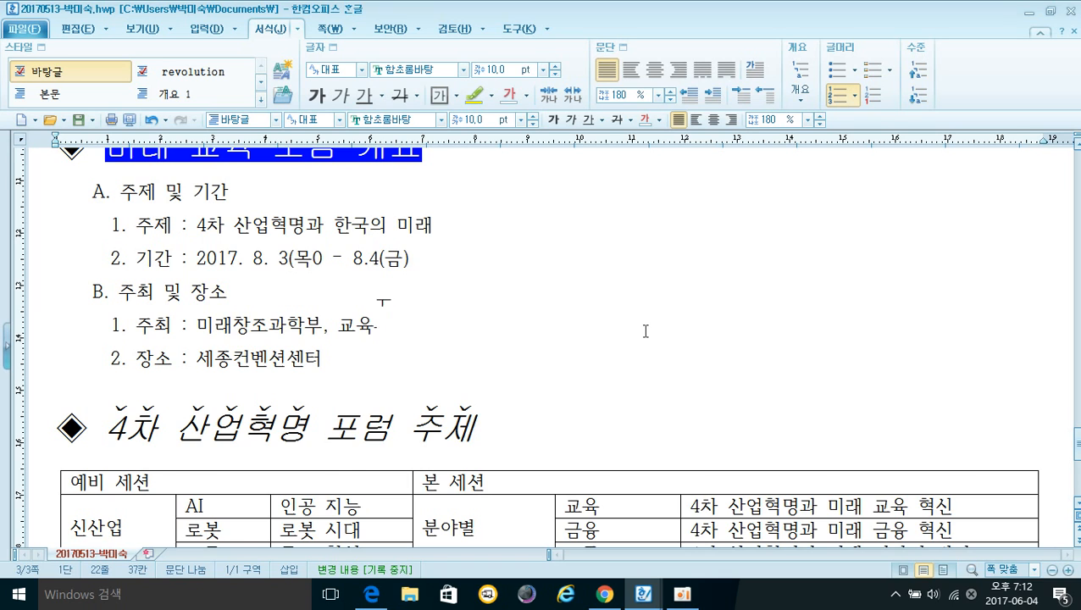
pyautogui.scroll(-3, 644, 329)
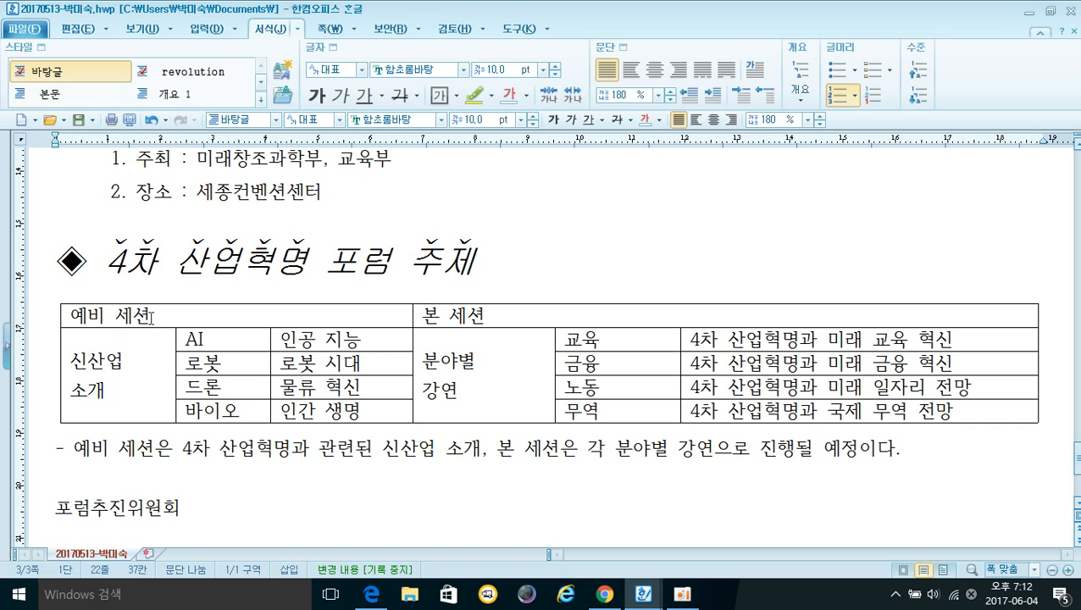
# Format all cells of the session table in the 돋움 font and centre their text
pyautogui.moveTo(152, 318); pyautogui.dragTo(859, 411)
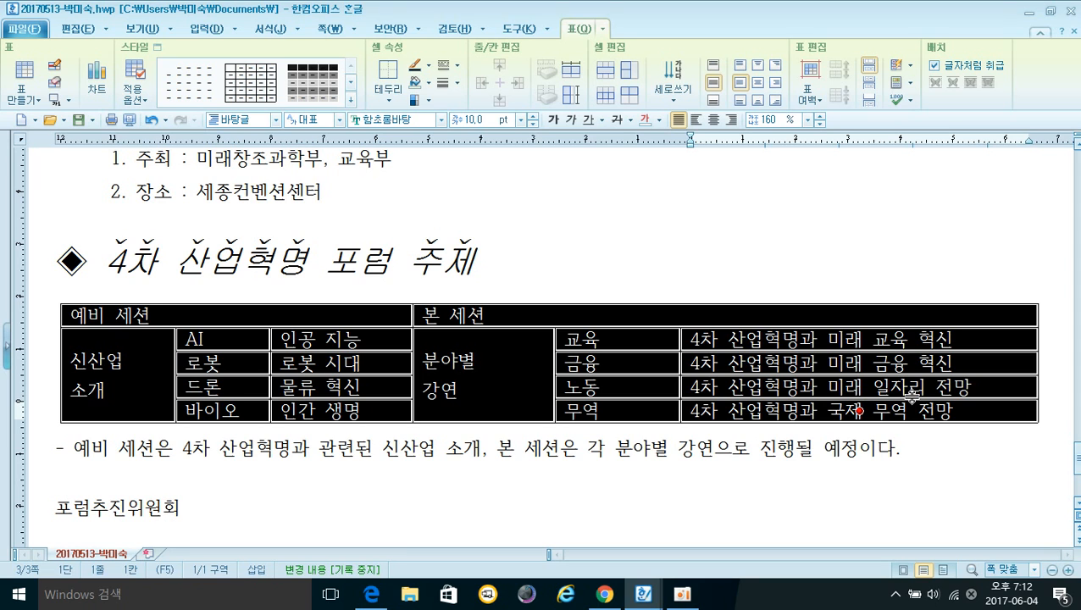
pyautogui.click(441, 119)
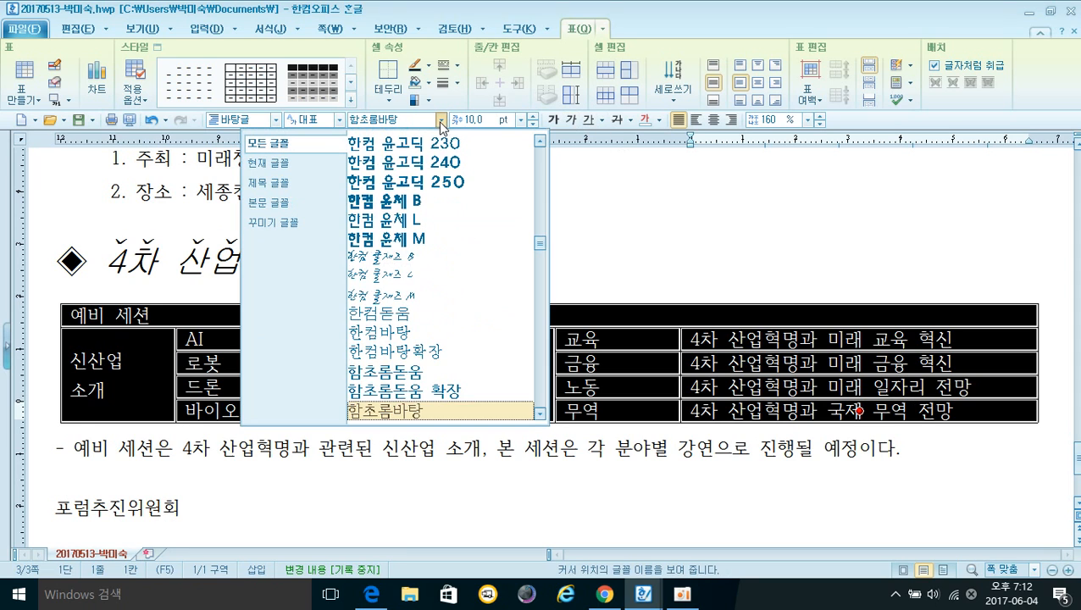
pyautogui.scroll(12, 475, 242)
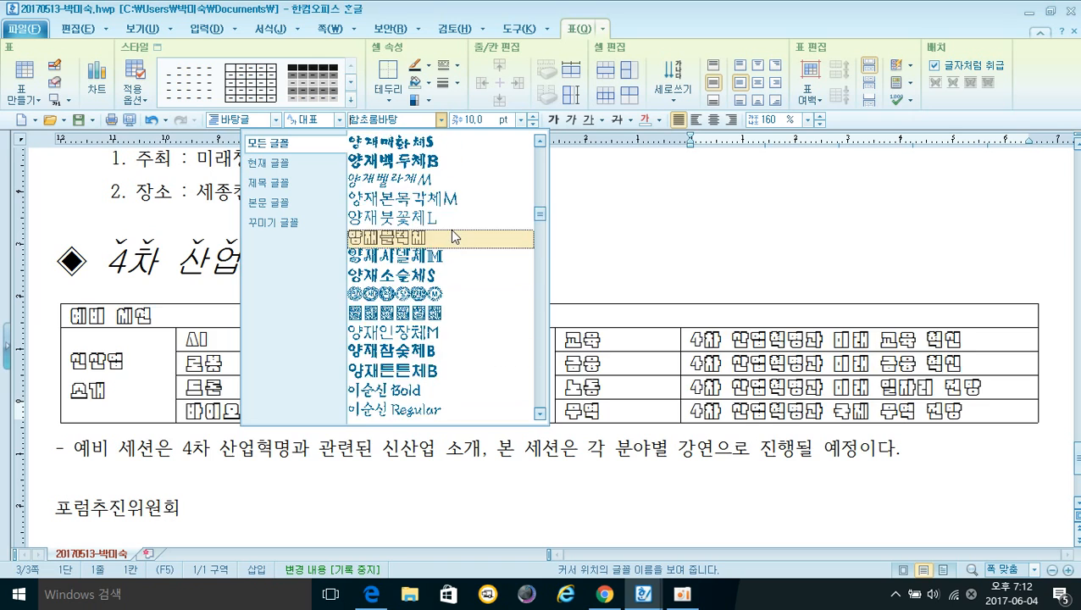
pyautogui.scroll(10, 454, 237)
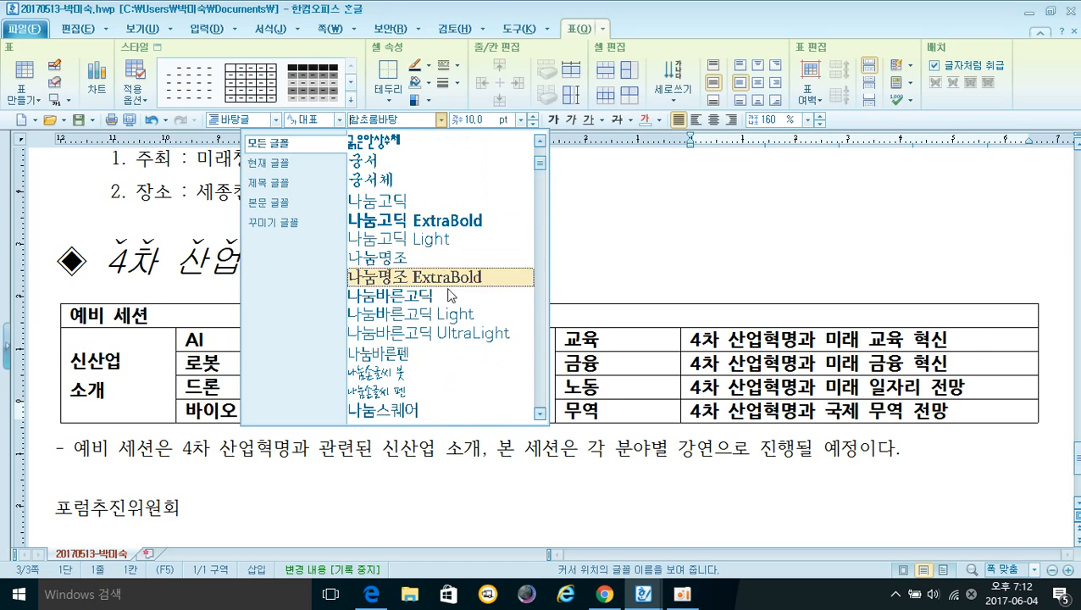
pyautogui.scroll(-2, 436, 355)
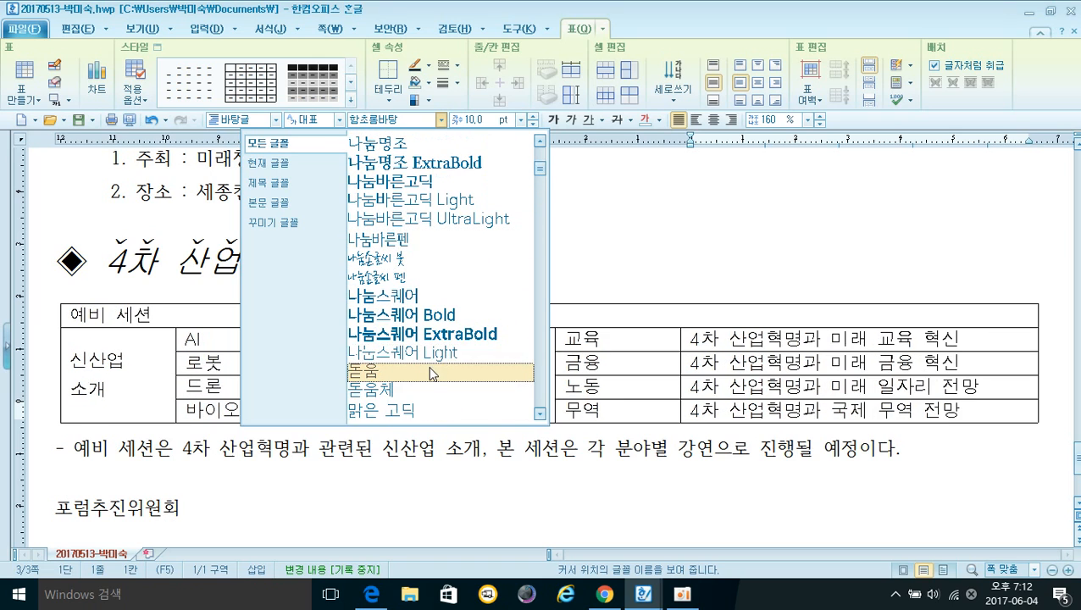
pyautogui.click(431, 373)
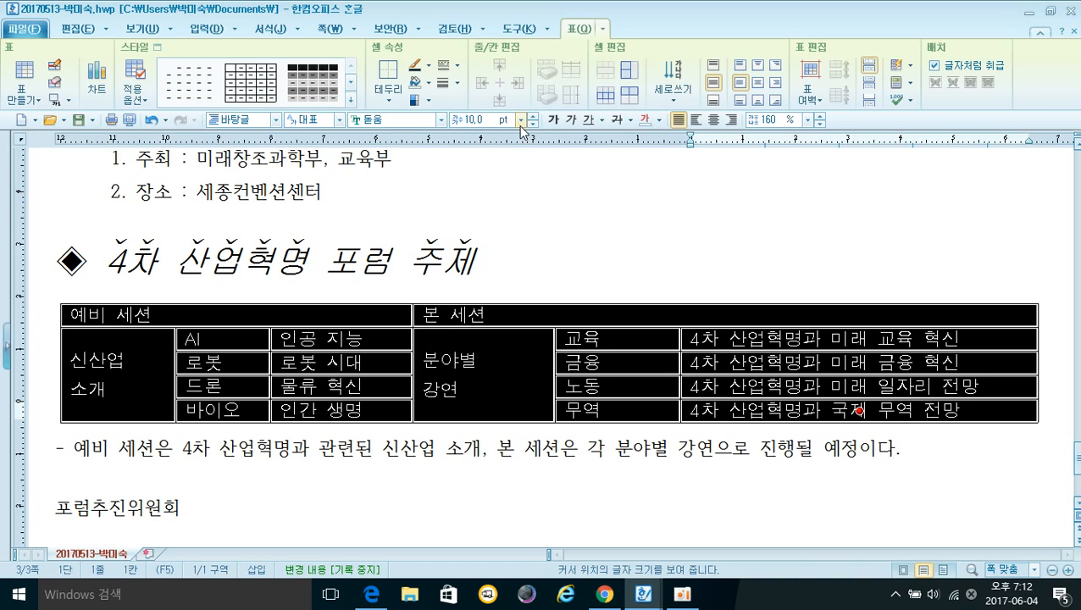
pyautogui.click(715, 121)
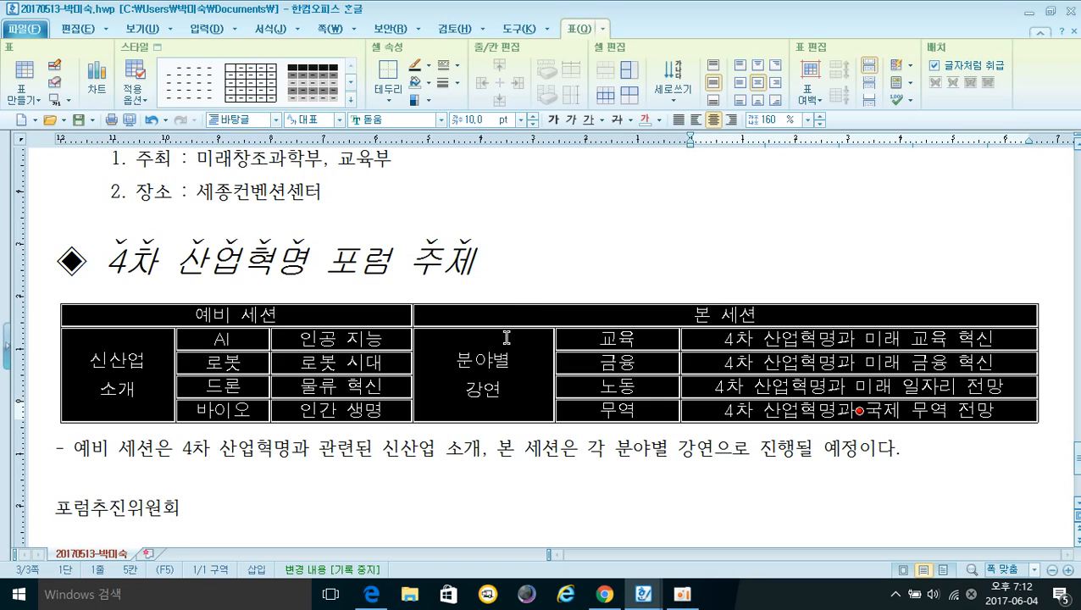
pyautogui.rightClick(328, 318)
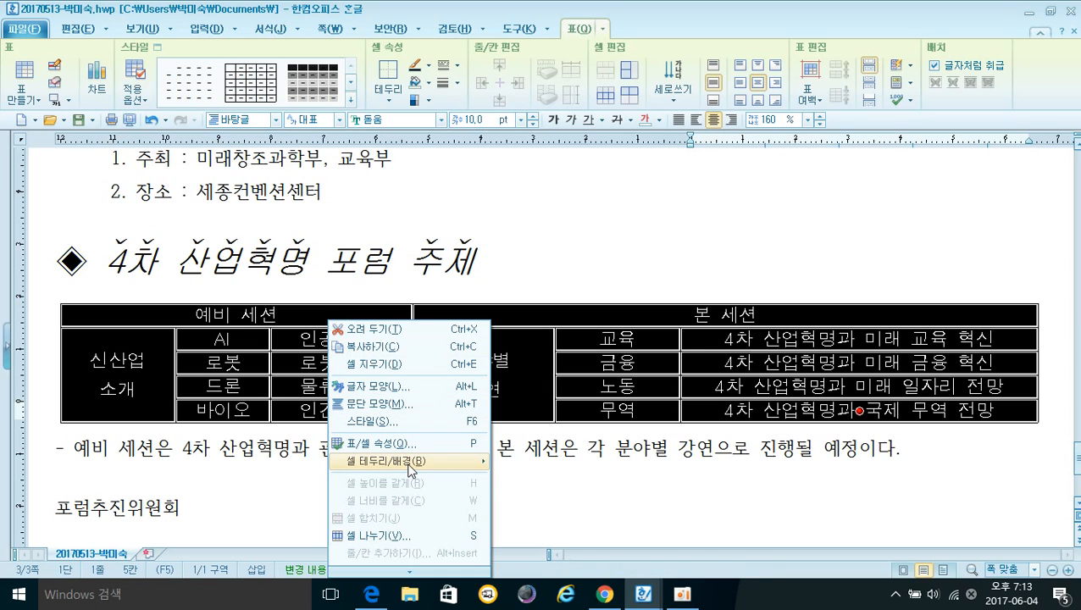
pyautogui.moveTo(410, 471)
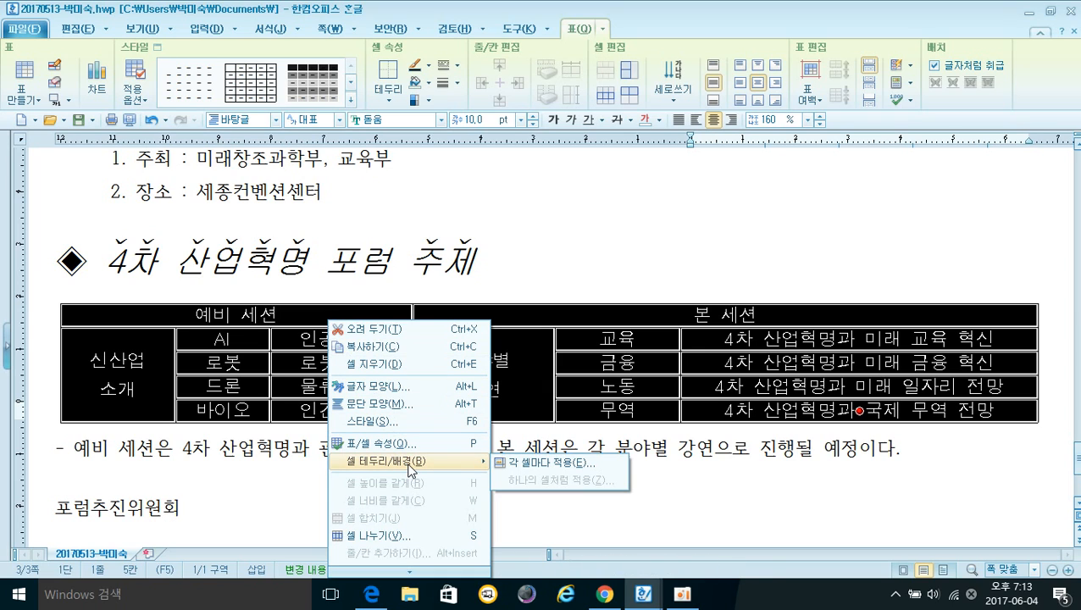
pyautogui.click(534, 464)
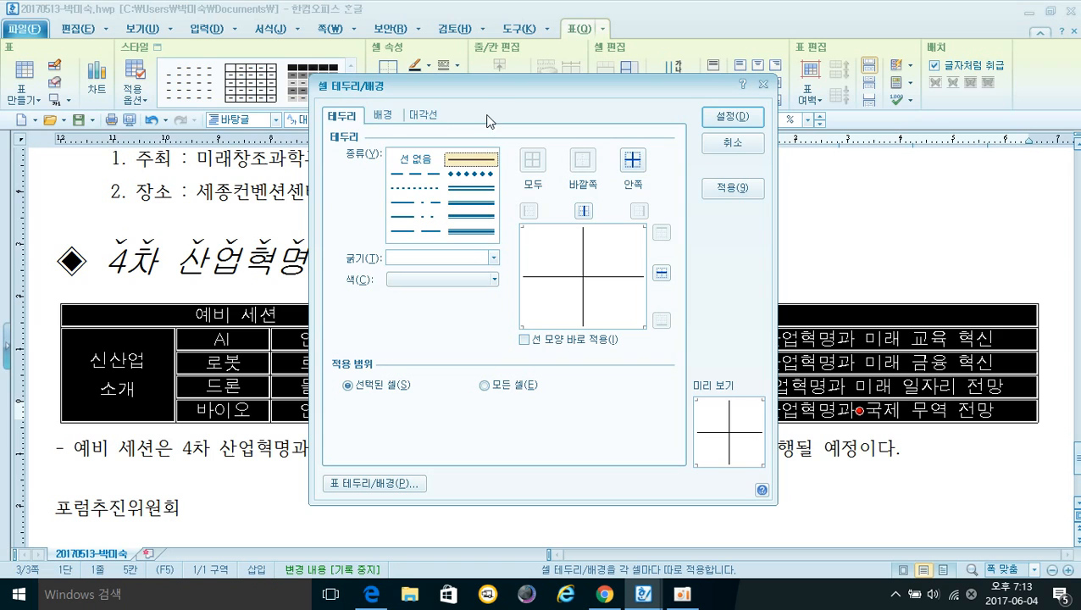
pyautogui.moveTo(488, 92); pyautogui.dragTo(438, 88)
pyautogui.click(422, 226)
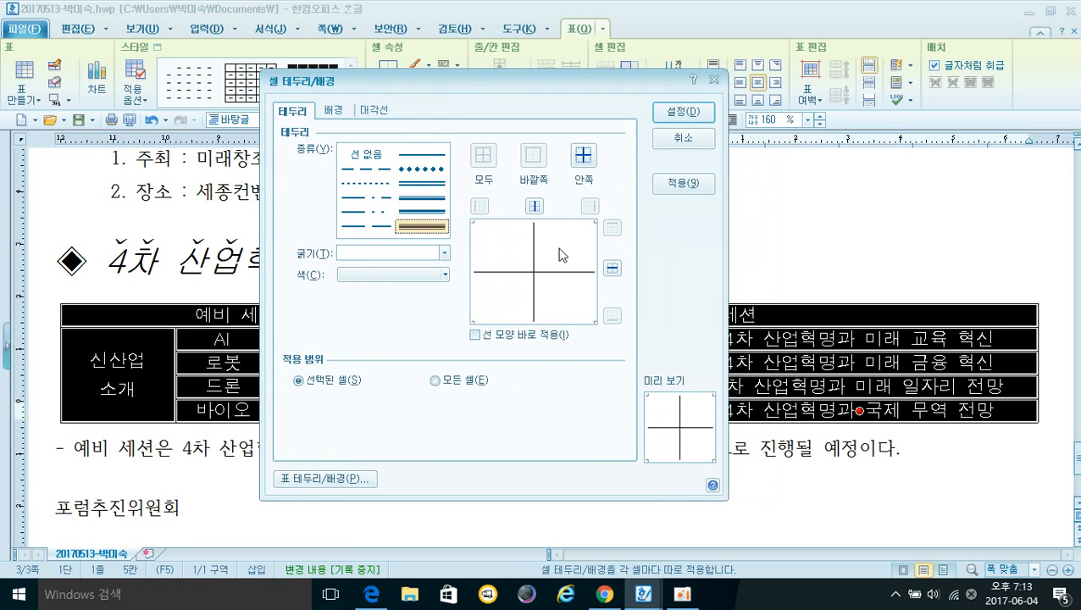
pyautogui.click(477, 335)
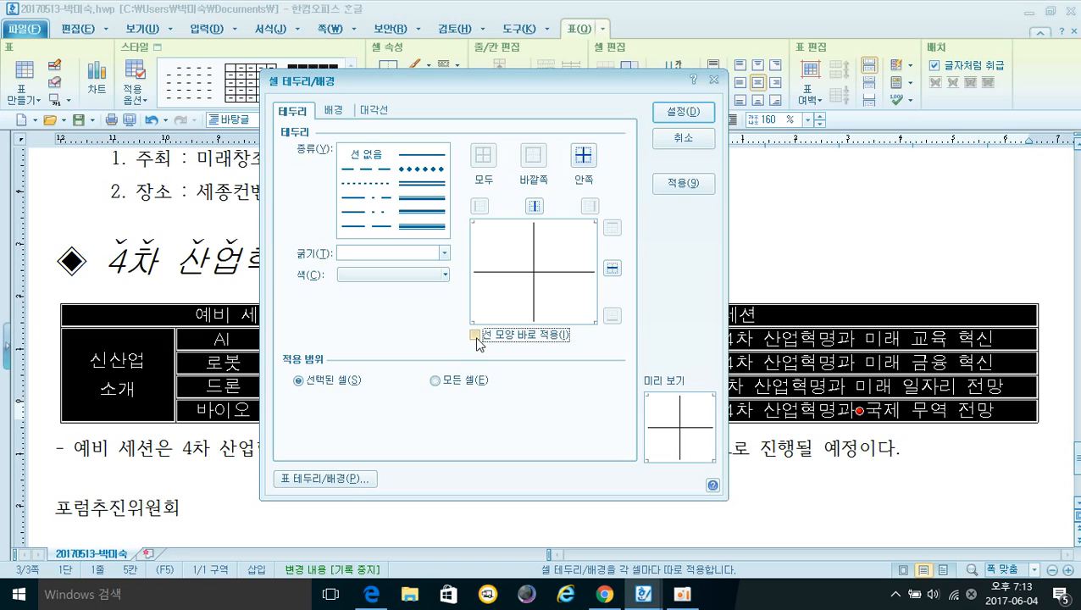
pyautogui.click(435, 188)
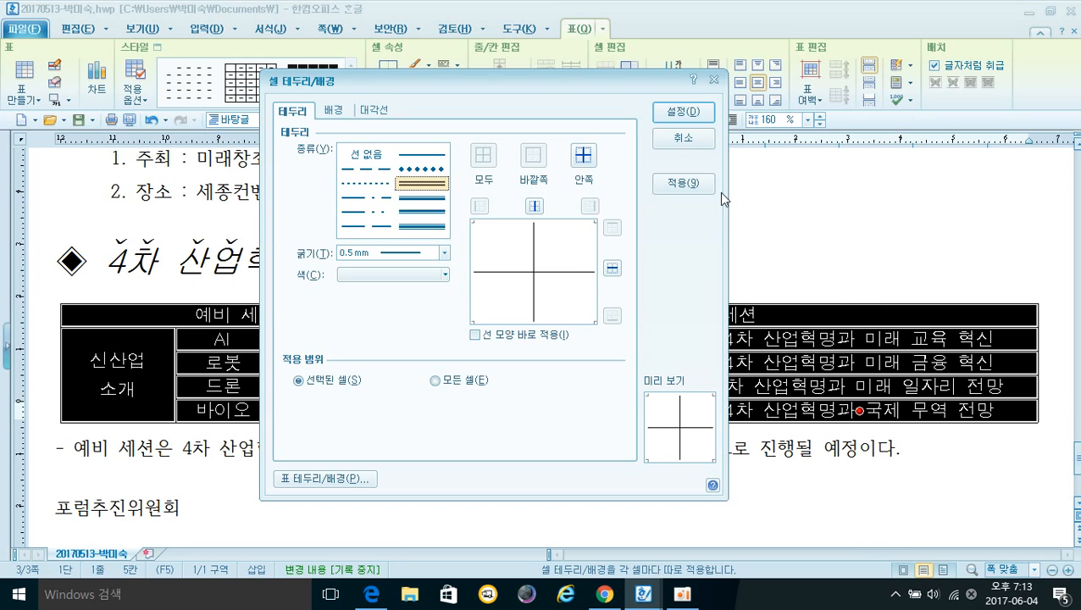
pyautogui.click(700, 138)
pyautogui.click(742, 240)
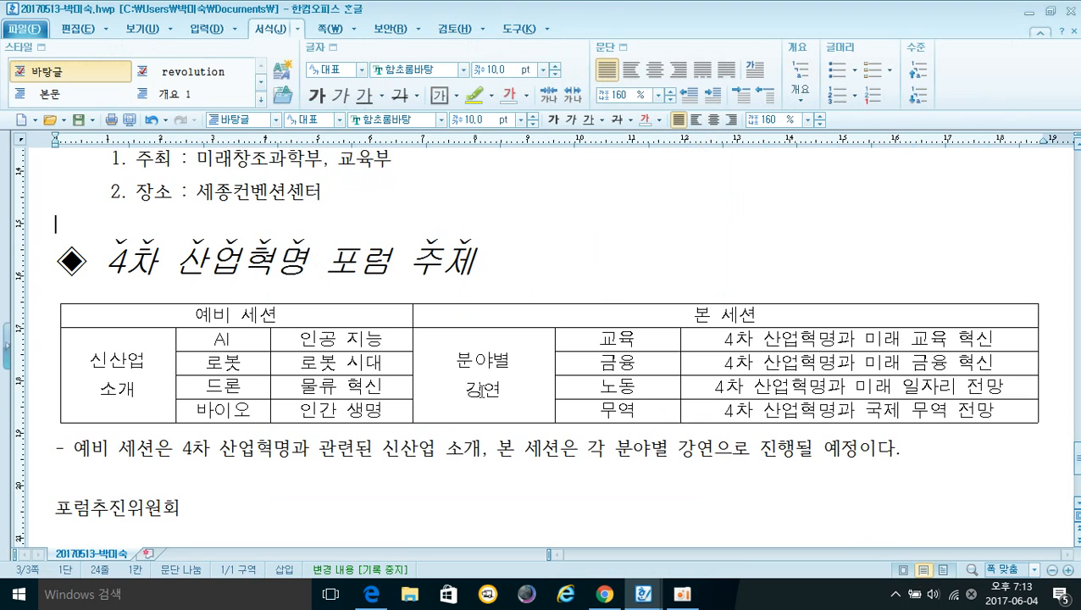
# Give the whole session table a double line along its top and bottom outer borders, applied to each cell
pyautogui.click(157, 317)
pyautogui.moveTo(157, 317); pyautogui.dragTo(859, 410)
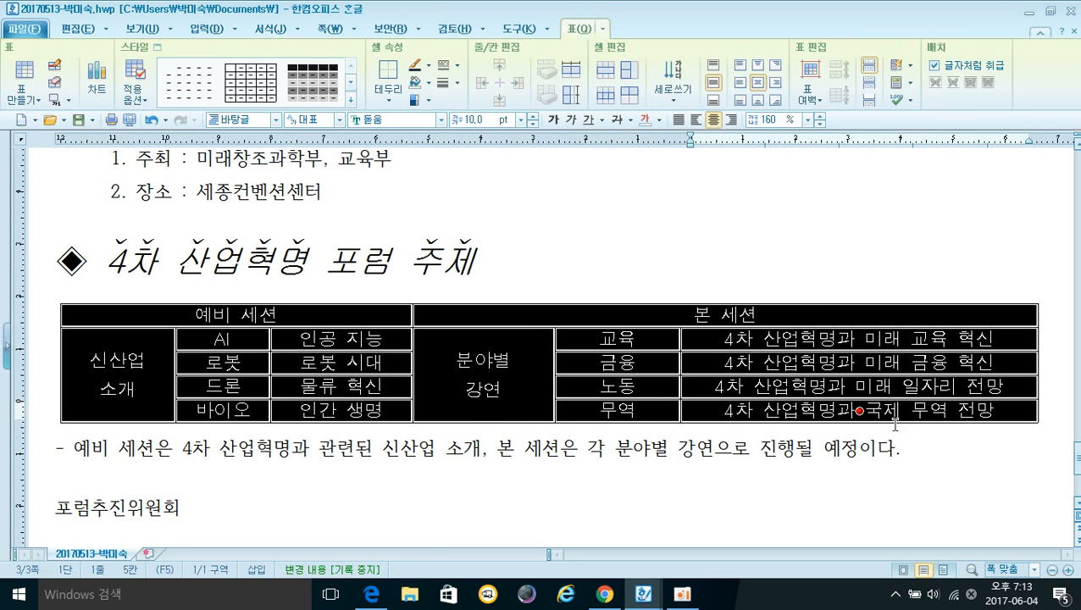
pyautogui.rightClick(437, 313)
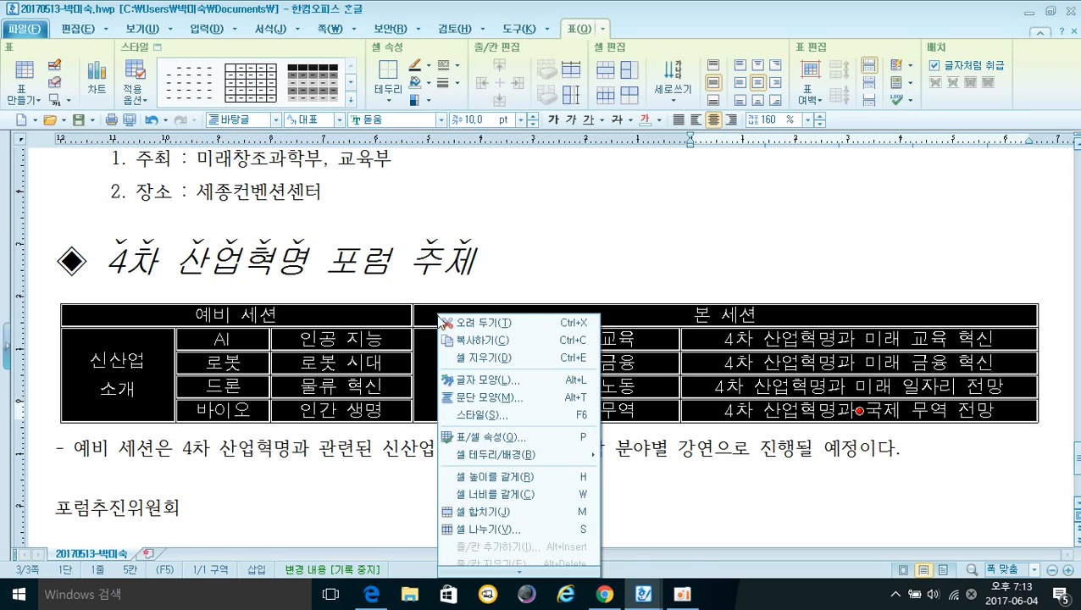
pyautogui.moveTo(525, 465)
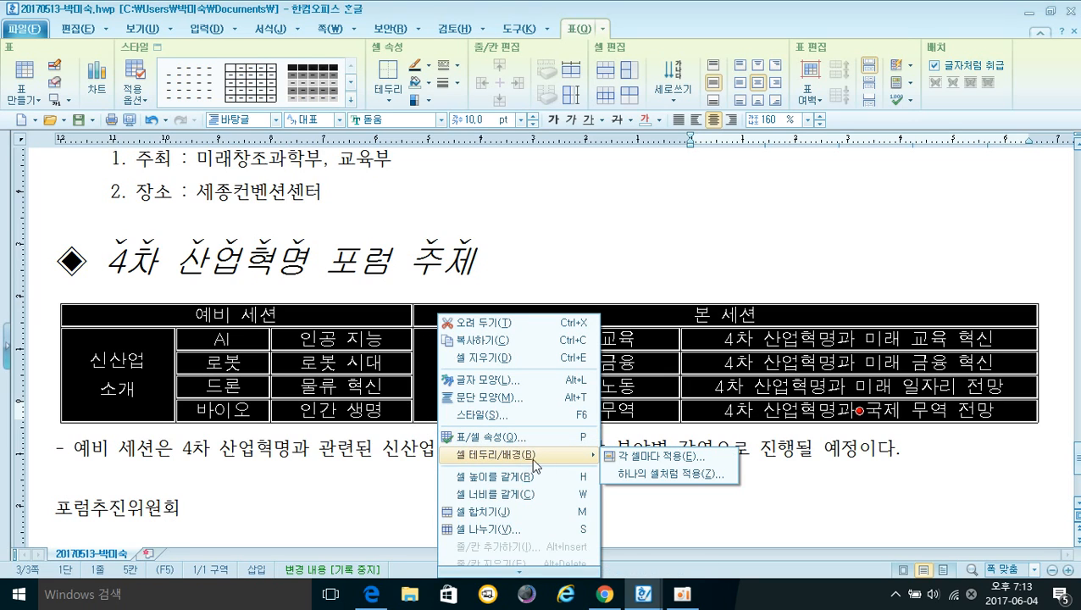
pyautogui.click(638, 457)
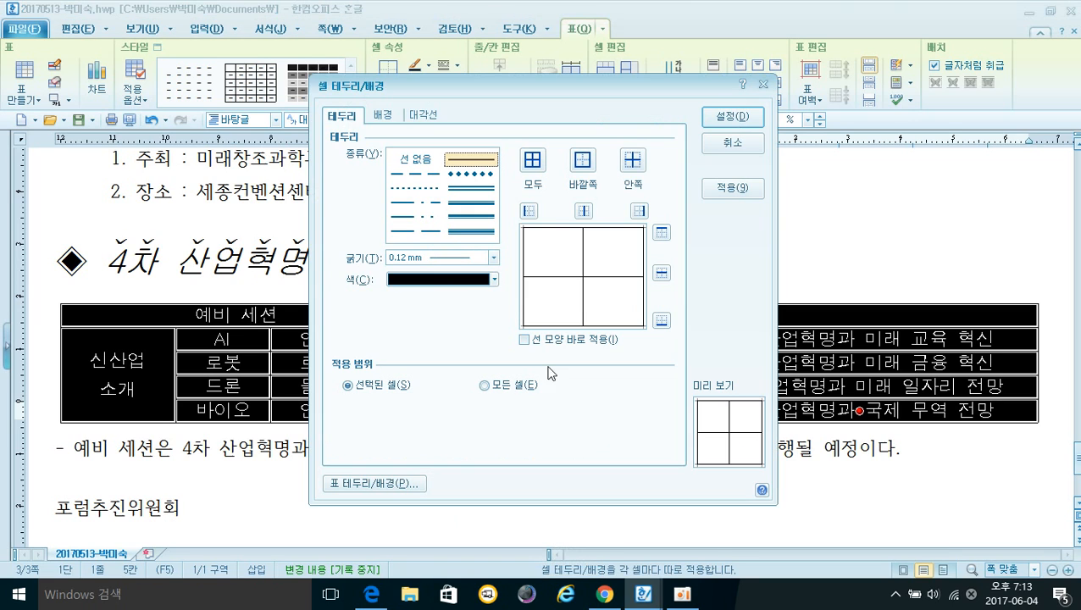
pyautogui.click(479, 204)
pyautogui.click(472, 187)
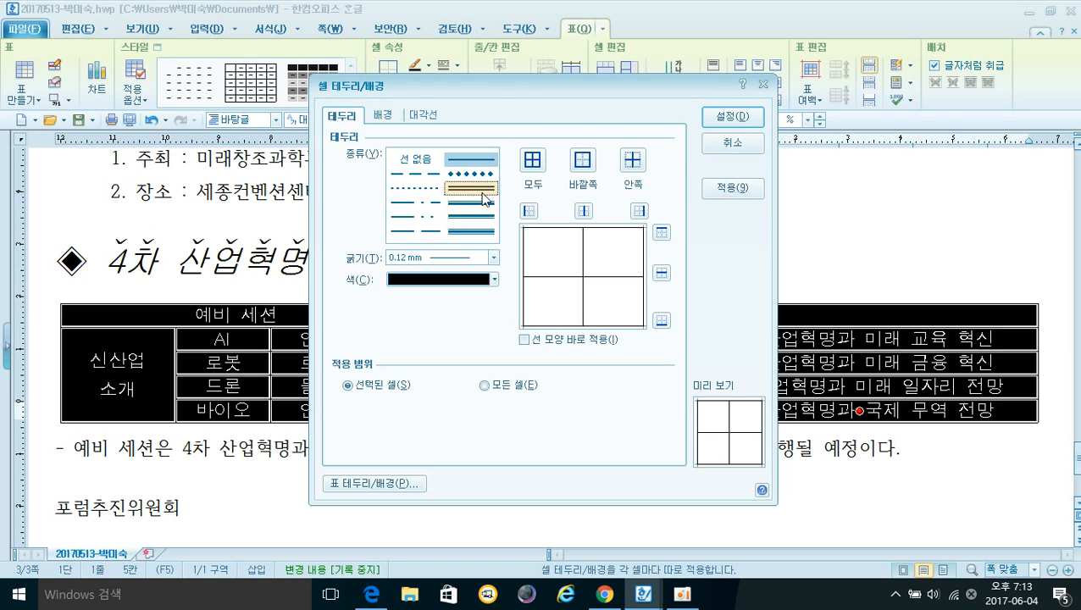
pyautogui.click(662, 233)
pyautogui.click(661, 321)
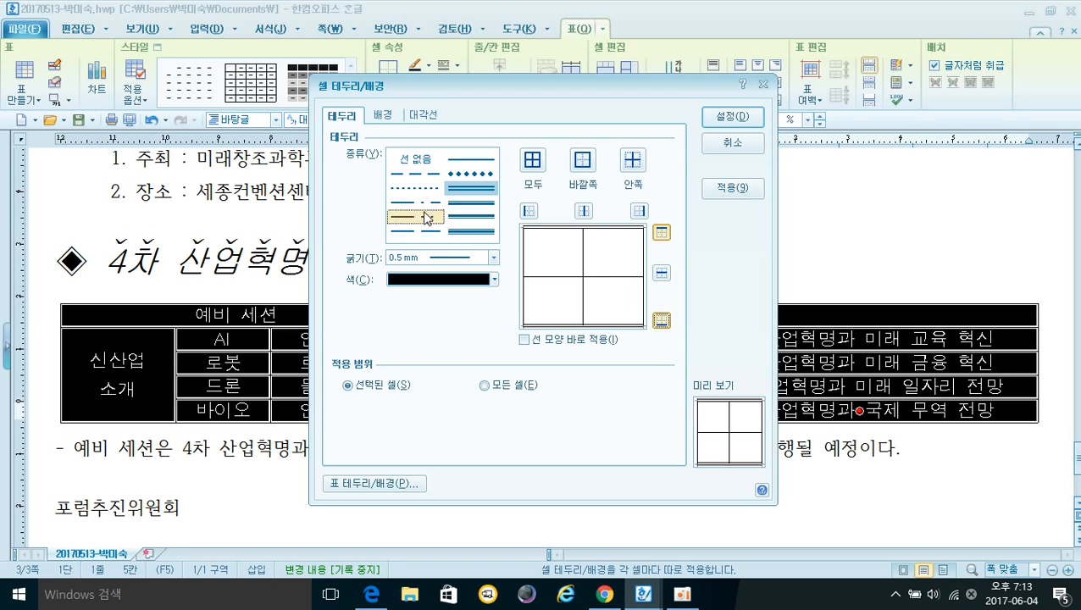
# Set the table's left and right outer borders to 선 없음 and apply the border settings
pyautogui.click(411, 163)
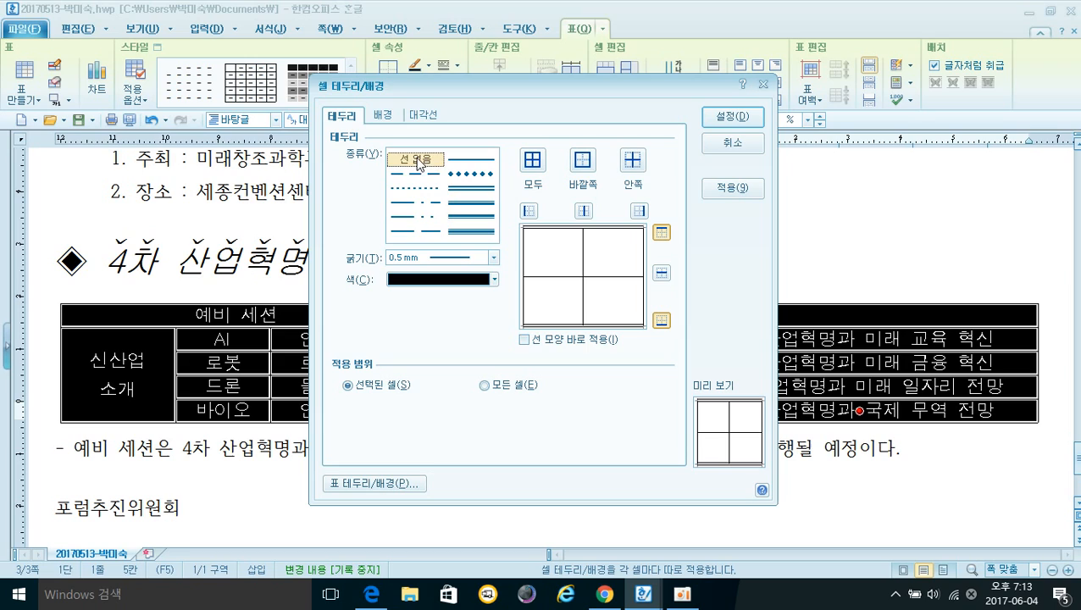
pyautogui.click(527, 211)
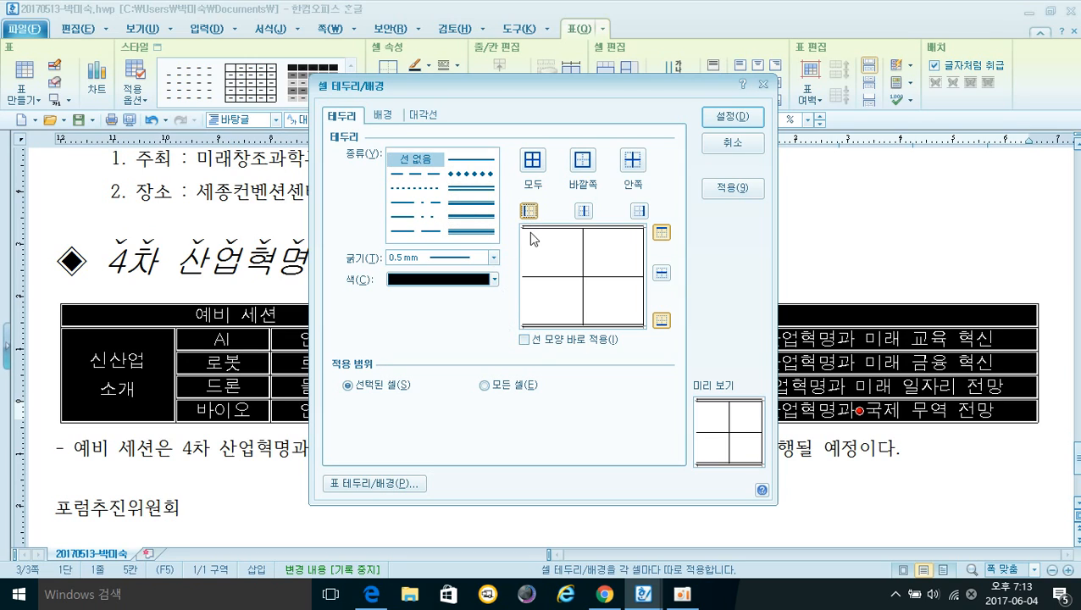
pyautogui.click(640, 211)
pyautogui.click(415, 187)
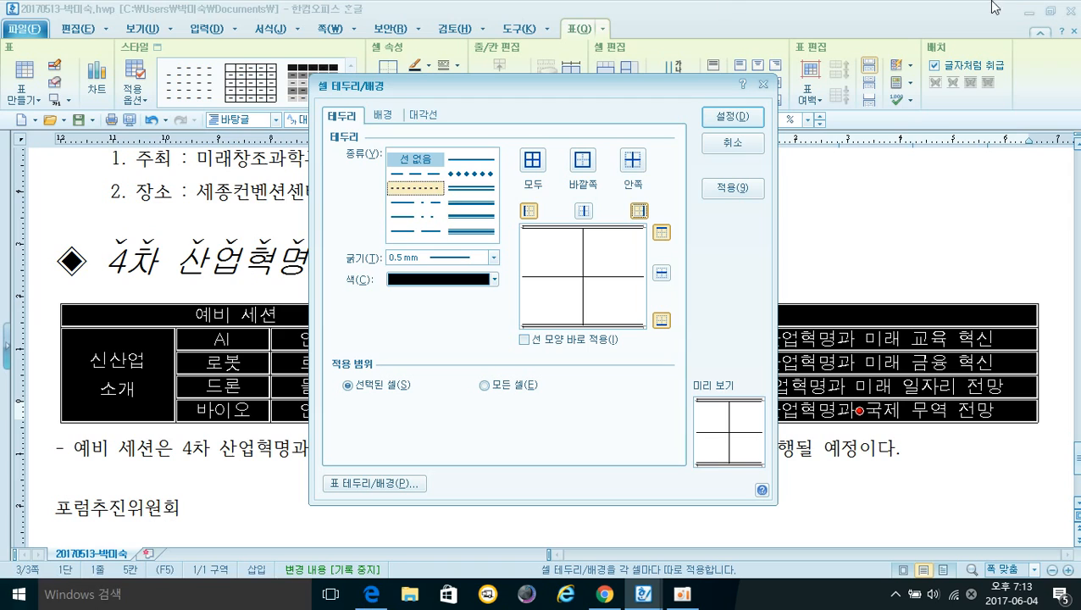
pyautogui.click(753, 124)
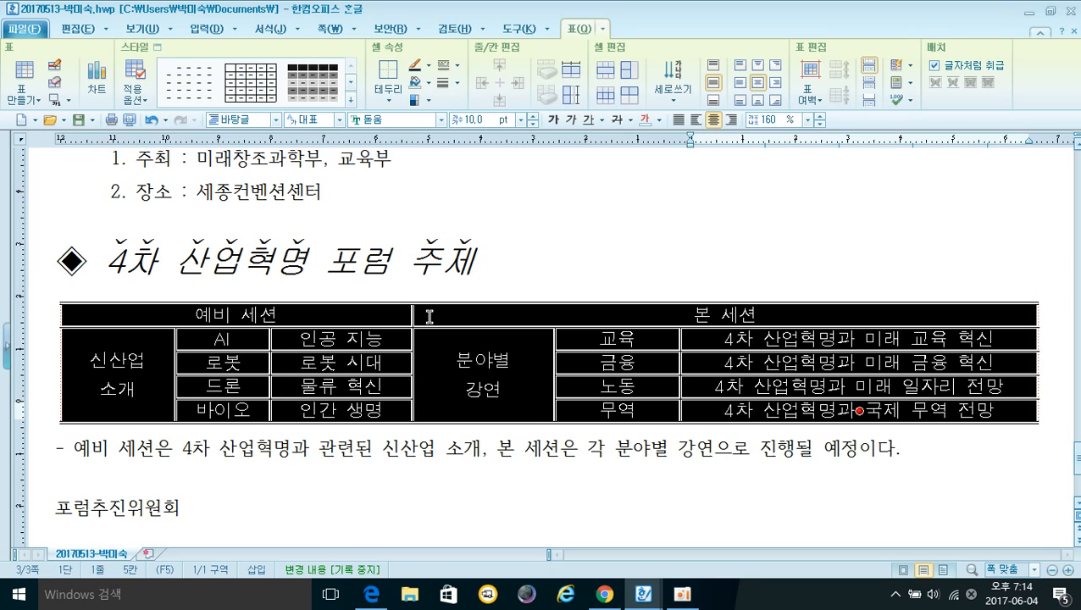
# Increase the height of all rows in the session table by six increments
pyautogui.hotkey('ctrl', 'Down')
pyautogui.hotkey('ctrl', 'Down')
pyautogui.hotkey('ctrl', 'Down')
pyautogui.hotkey('ctrl', 'Down')
pyautogui.hotkey('ctrl', 'Down')
pyautogui.hotkey('ctrl', 'Down')
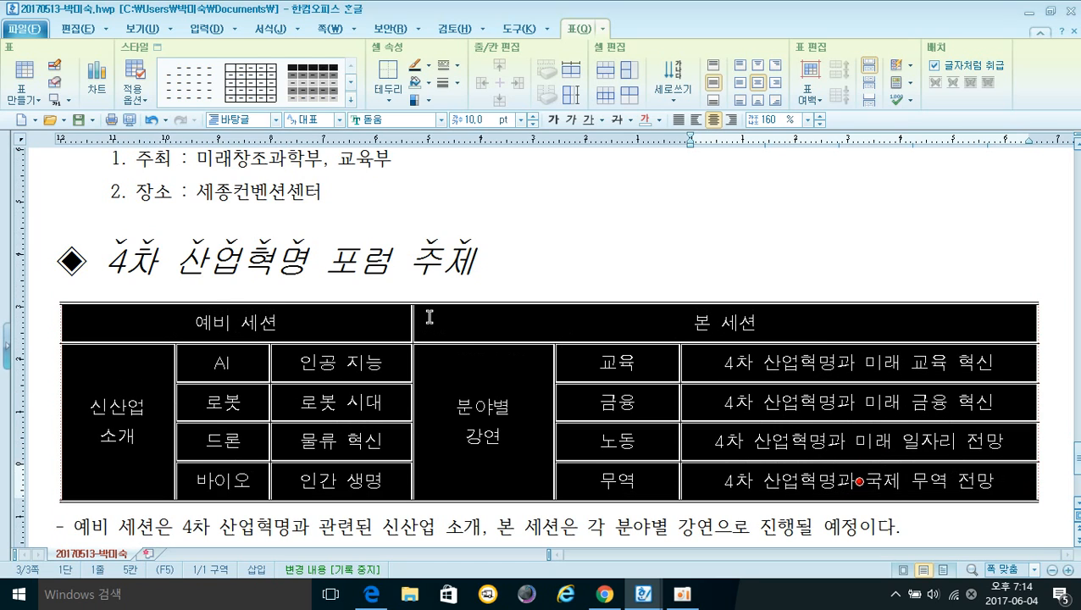
pyautogui.click(552, 224)
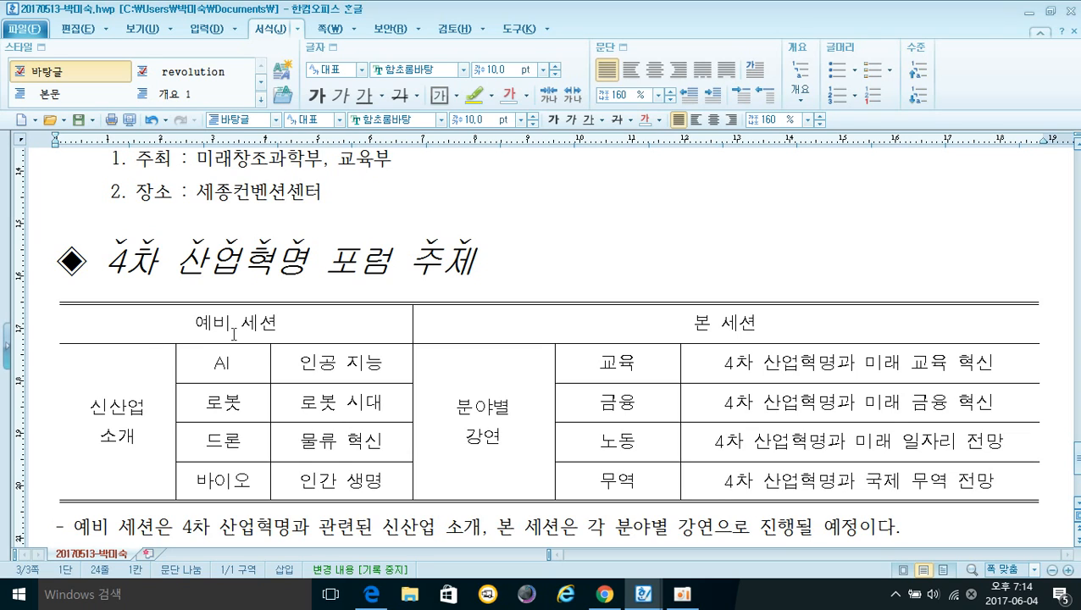
# Set a double line as the bottom border of the header row cells 예비 세션 and 본 세션
pyautogui.moveTo(253, 323); pyautogui.dragTo(429, 324)
pyautogui.click(429, 323)
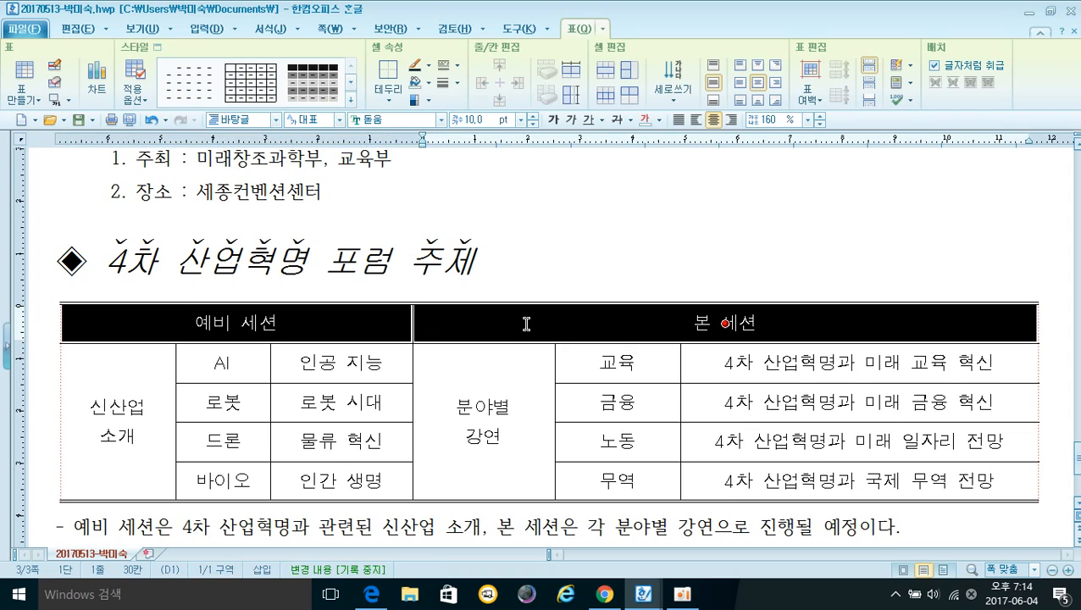
pyautogui.rightClick(535, 318)
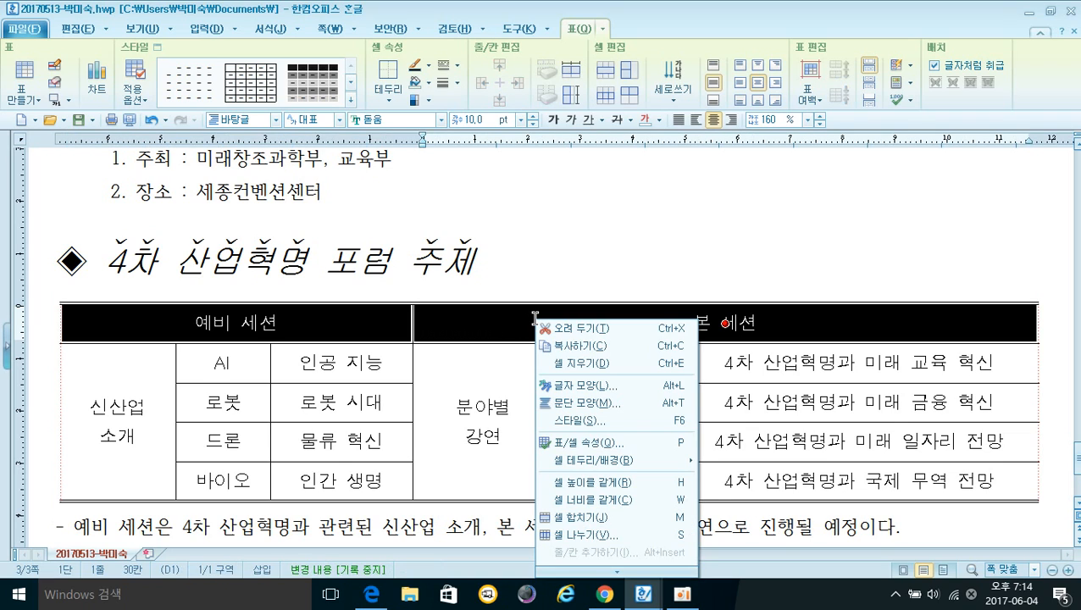
pyautogui.moveTo(617, 464)
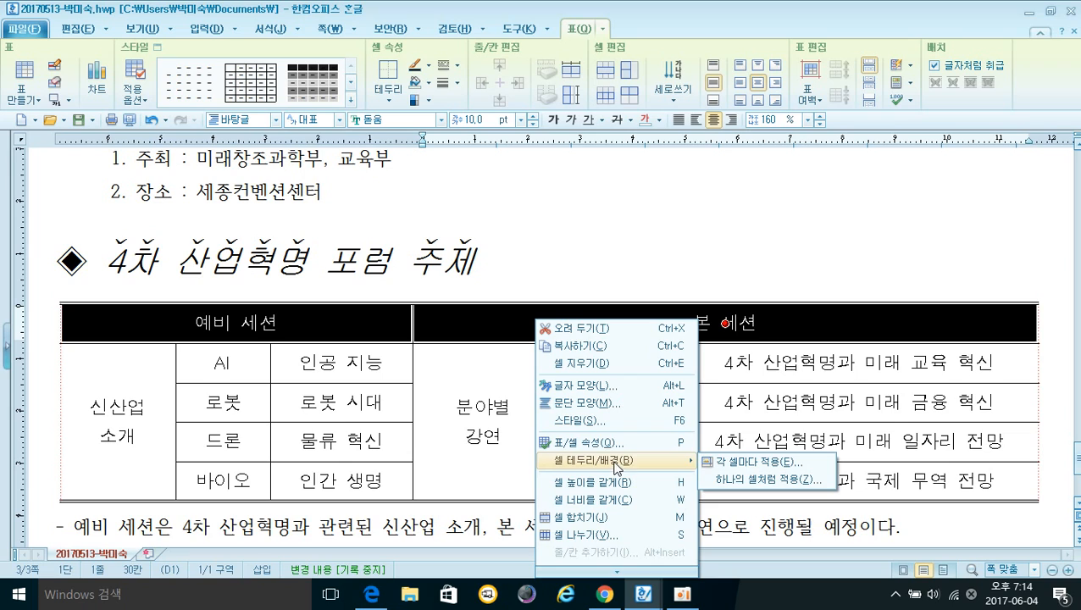
pyautogui.click(715, 465)
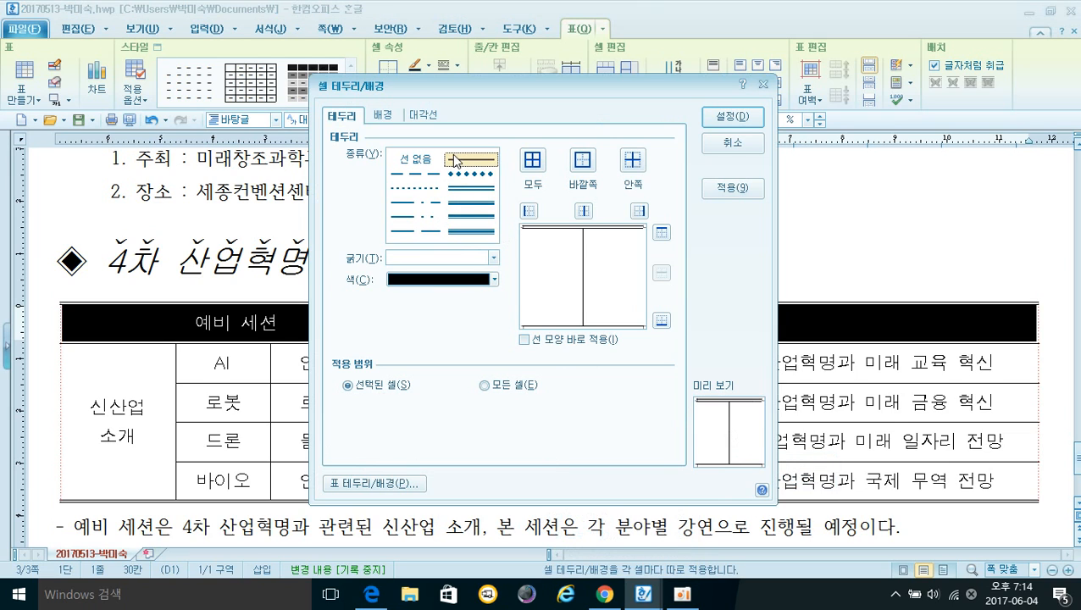
pyautogui.click(476, 193)
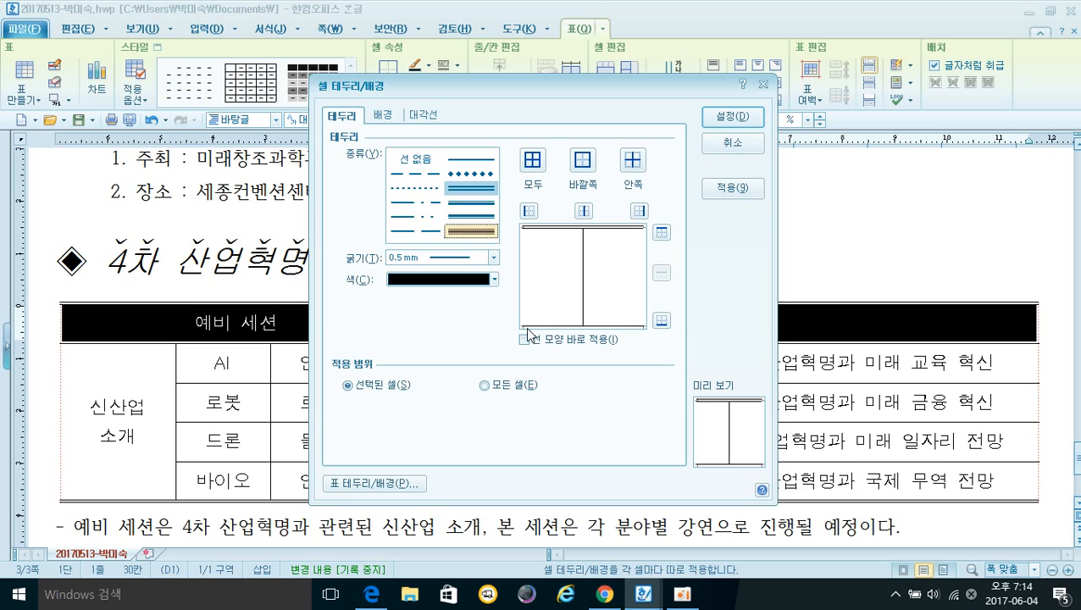
pyautogui.click(661, 321)
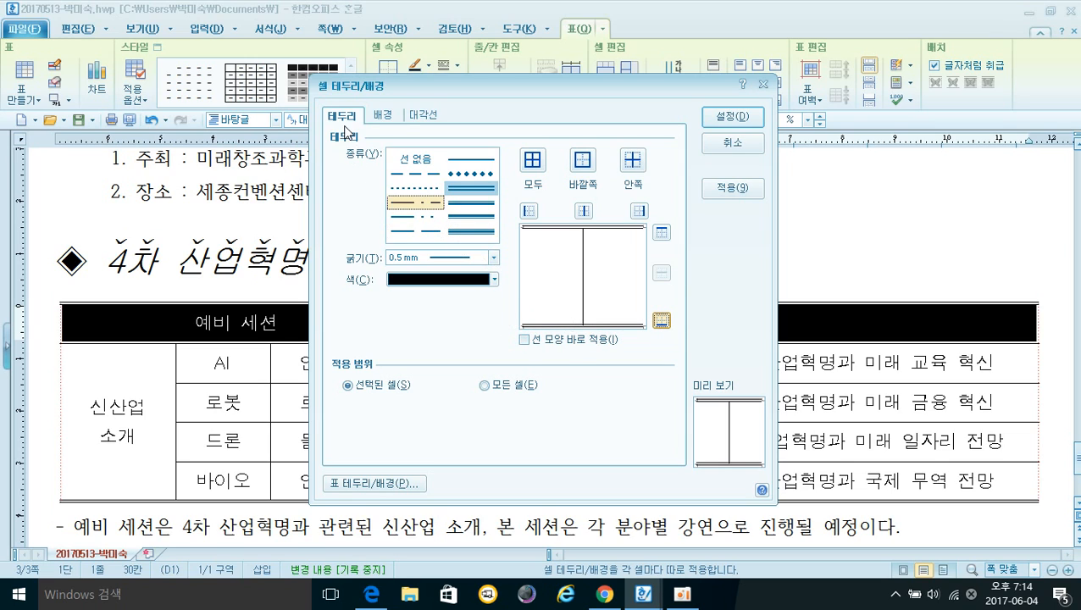
# Fill the session table's header row cells with a 수평 gradient from white to yellow and apply the cell settings
pyautogui.click(387, 119)
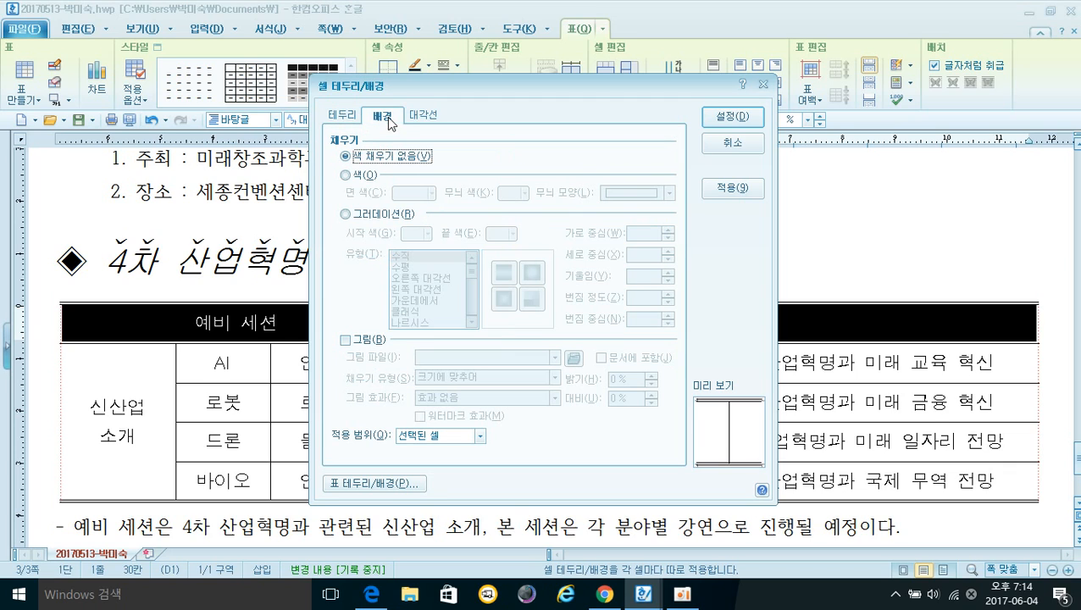
pyautogui.click(345, 215)
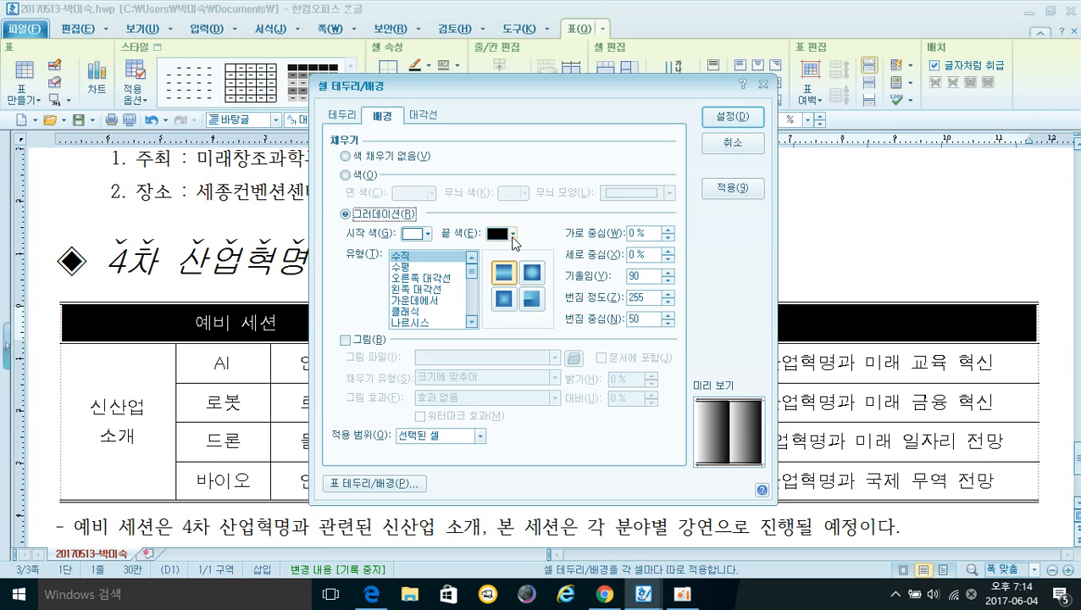
pyautogui.click(512, 234)
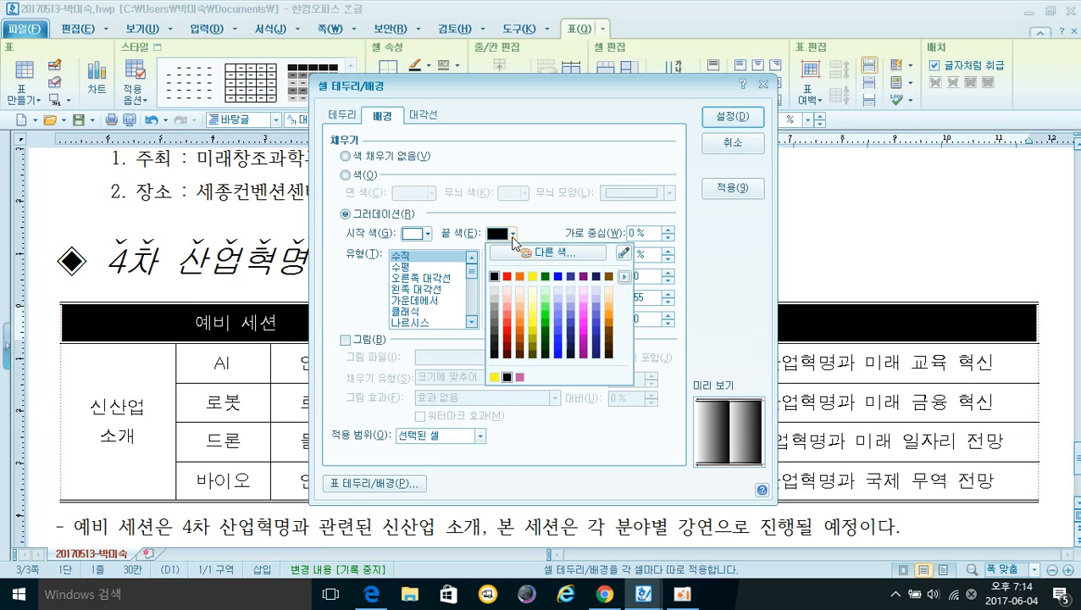
pyautogui.click(533, 277)
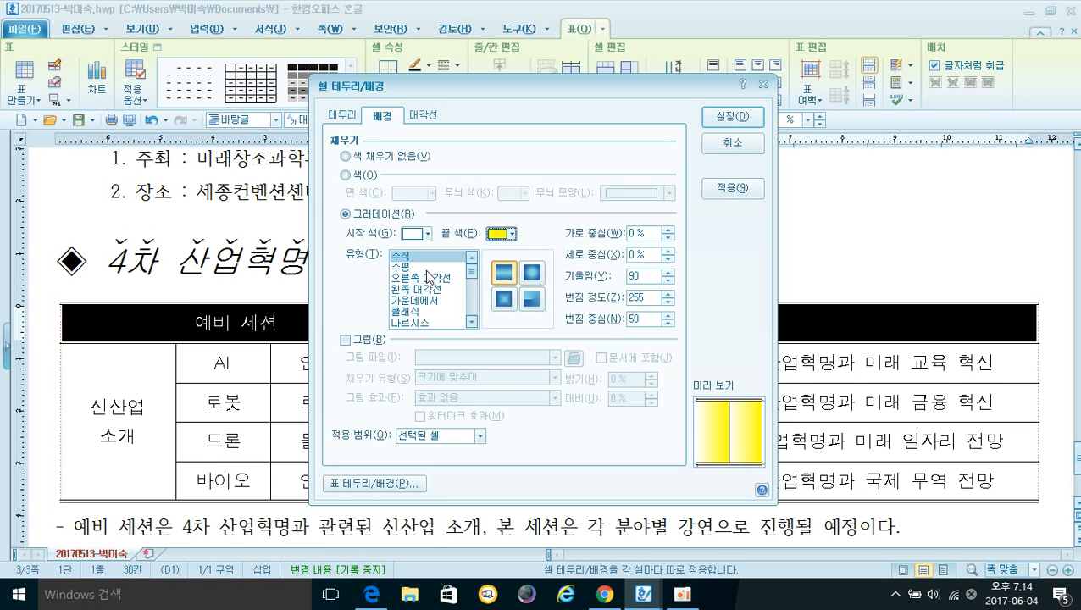
pyautogui.click(427, 268)
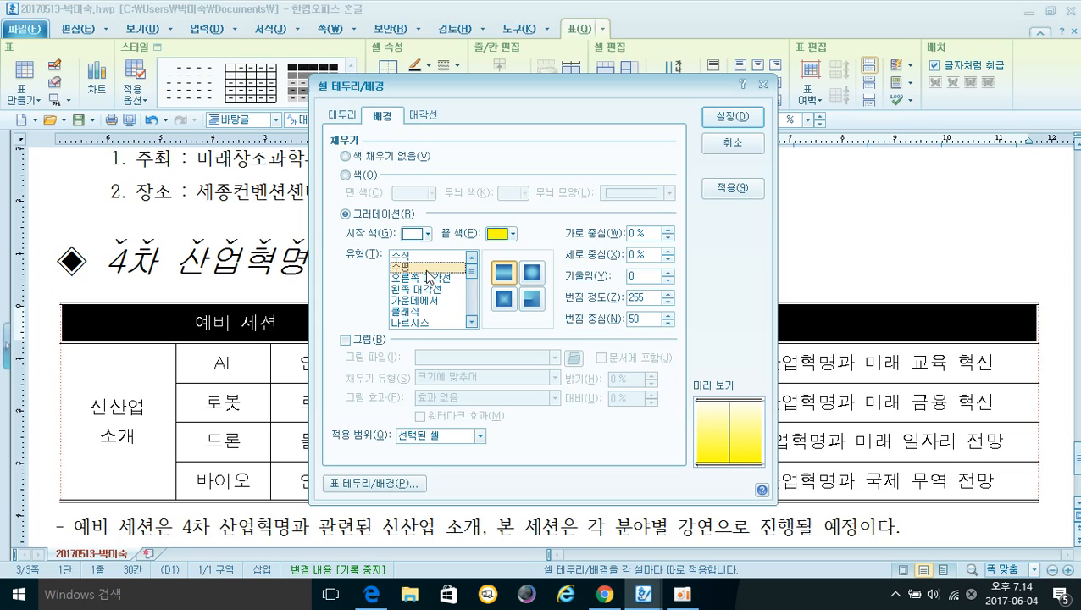
pyautogui.click(730, 124)
pyautogui.click(643, 234)
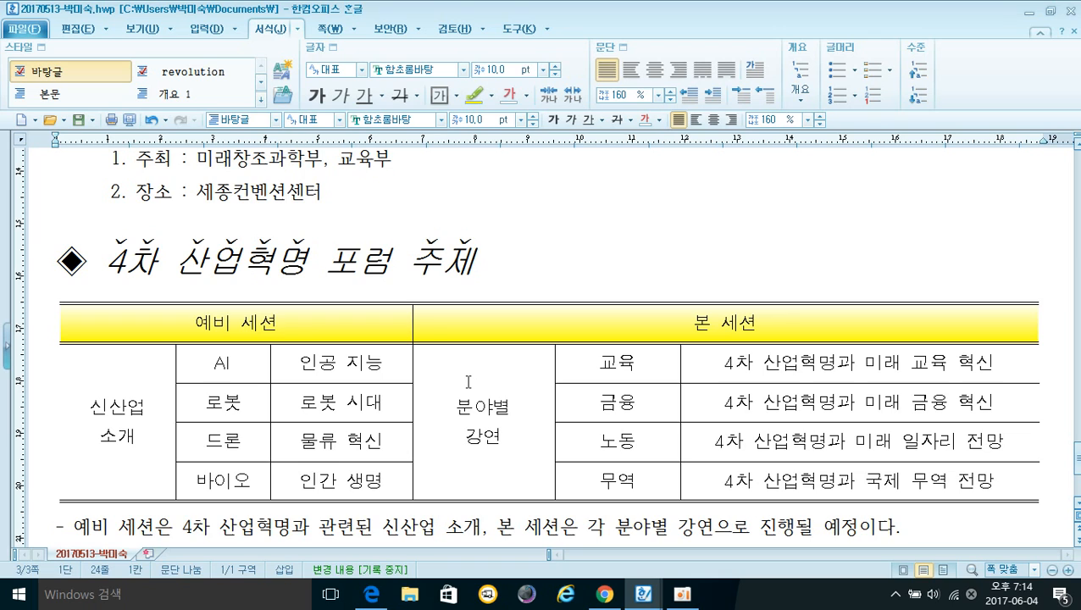
# Set the closing line 포럼추진위원회 below the table to the 궁서 font at 24 pt
pyautogui.scroll(-3, 466, 381)
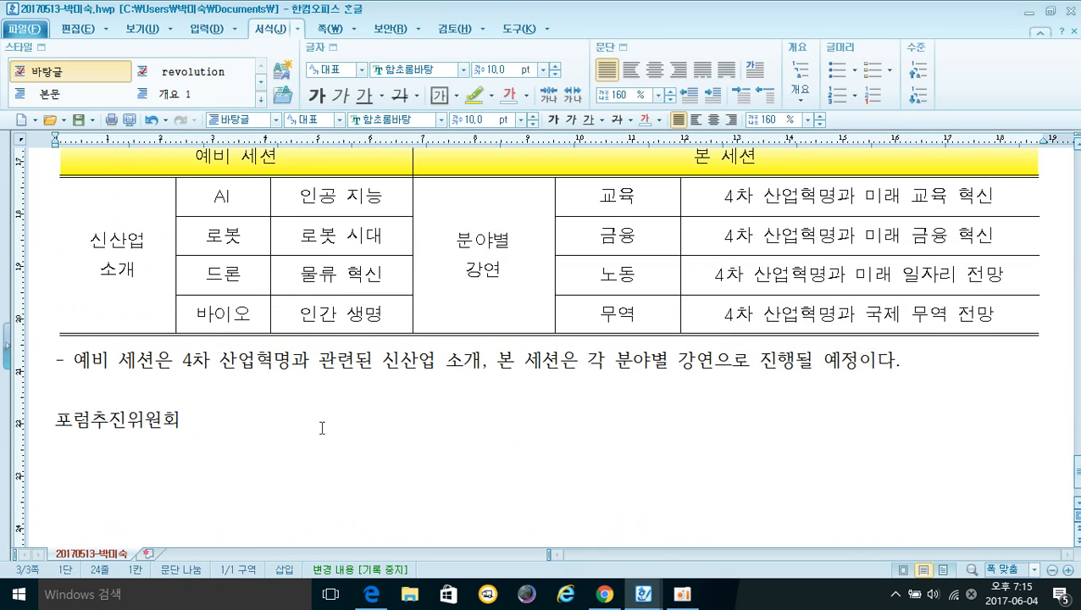
pyautogui.moveTo(53, 424); pyautogui.dragTo(183, 423)
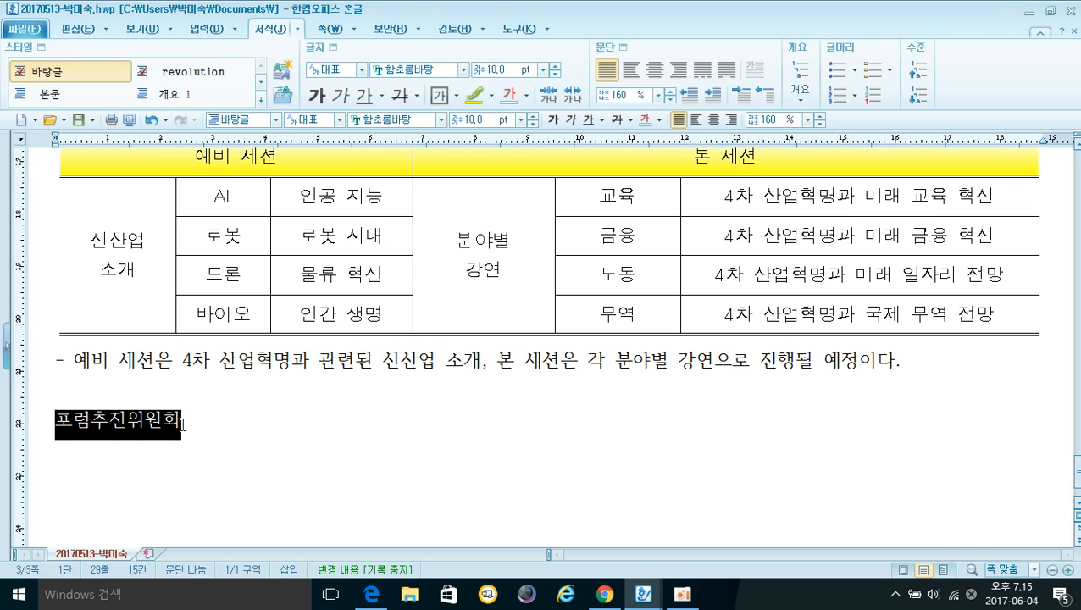
pyautogui.rightClick(124, 428)
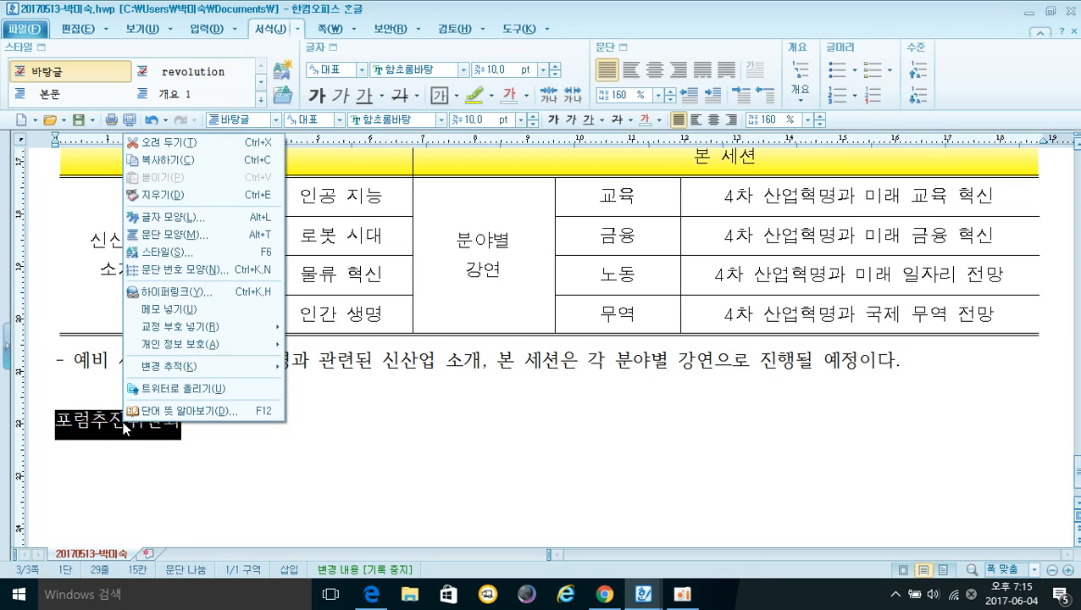
pyautogui.click(196, 229)
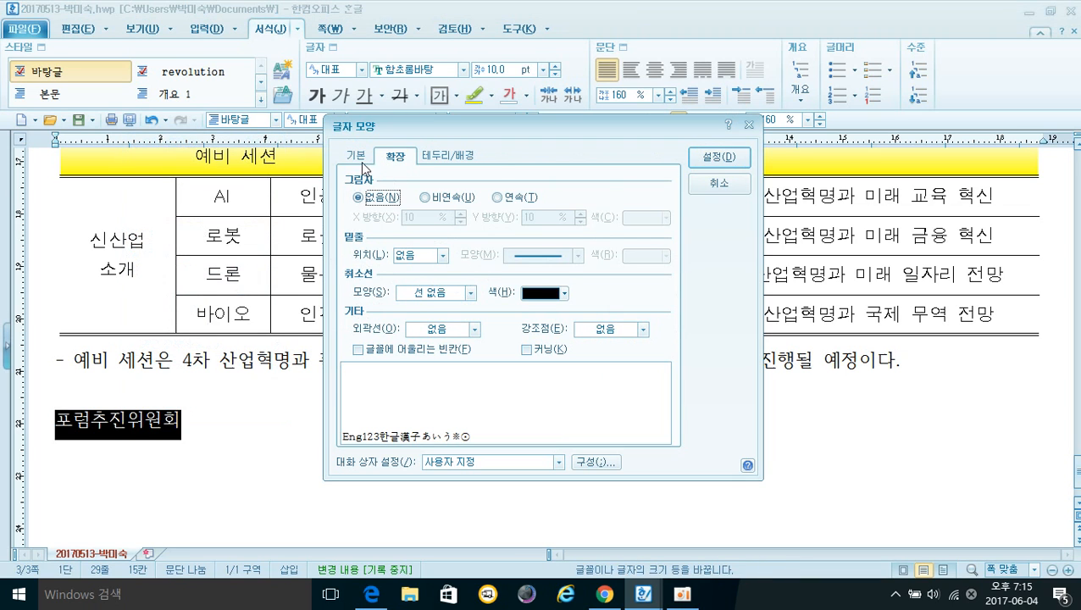
pyautogui.click(354, 162)
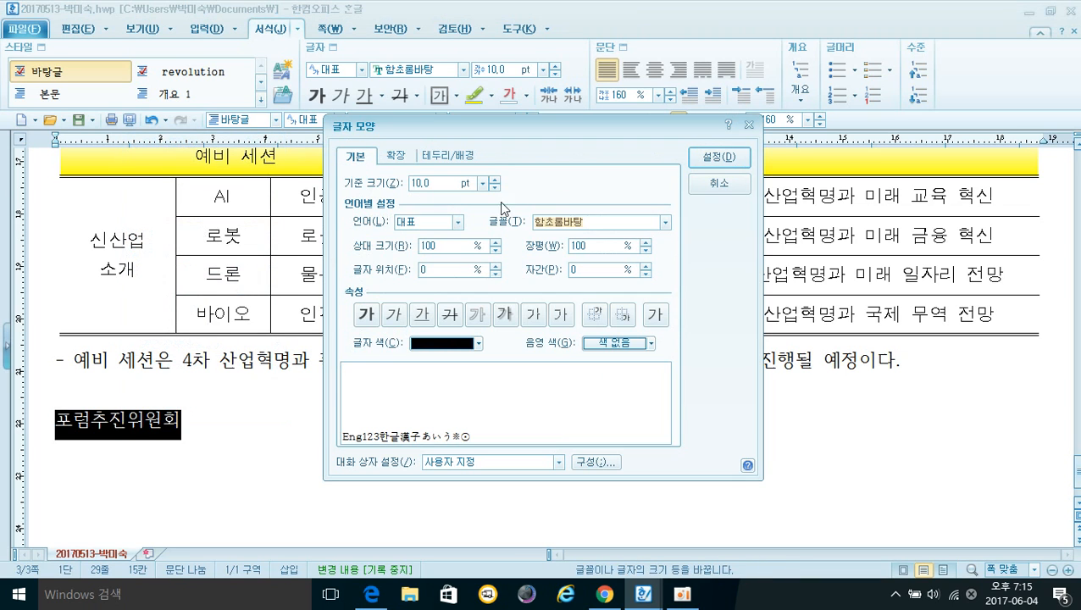
pyautogui.click(665, 222)
pyautogui.scroll(-10, 614, 292)
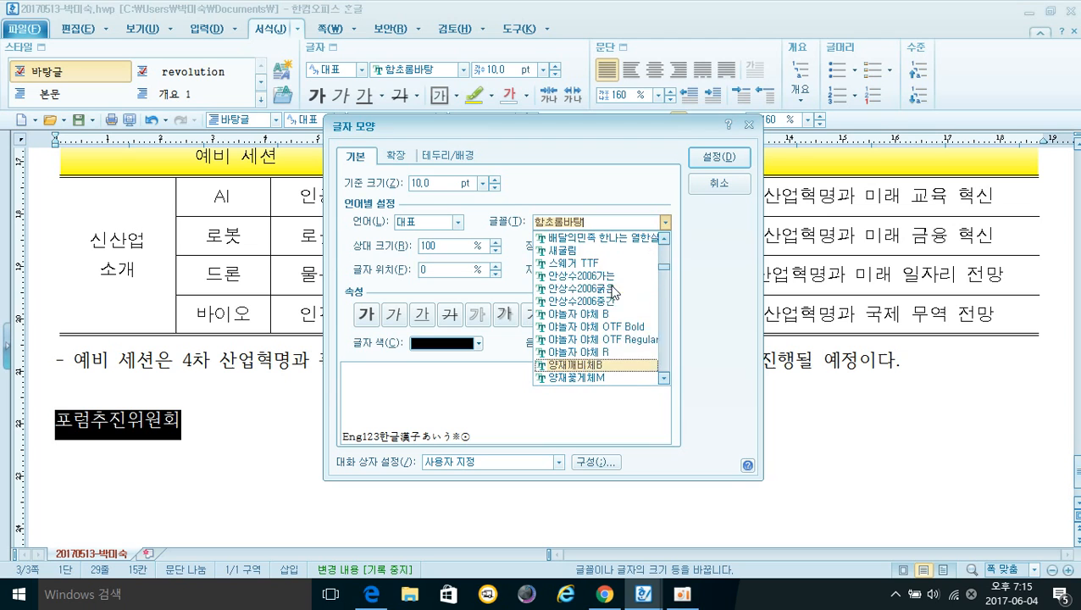
pyautogui.scroll(8, 614, 292)
pyautogui.click(598, 250)
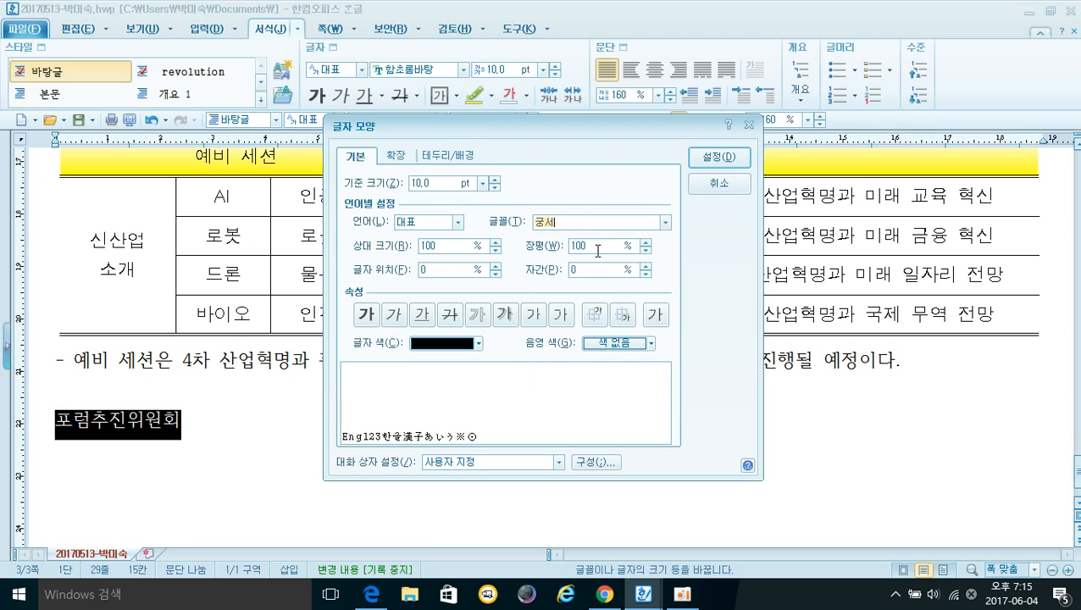
pyautogui.click(495, 180)
pyautogui.write('24')
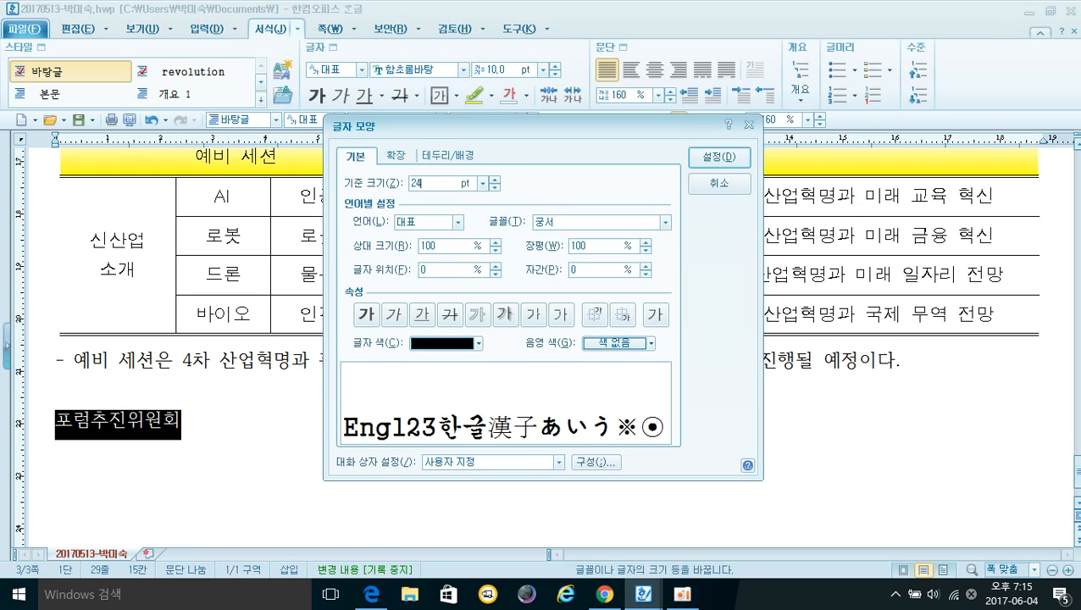
# Make 포럼추진위원회 bold with a 95% character width (장평) and align it to the right margin
pyautogui.click(372, 320)
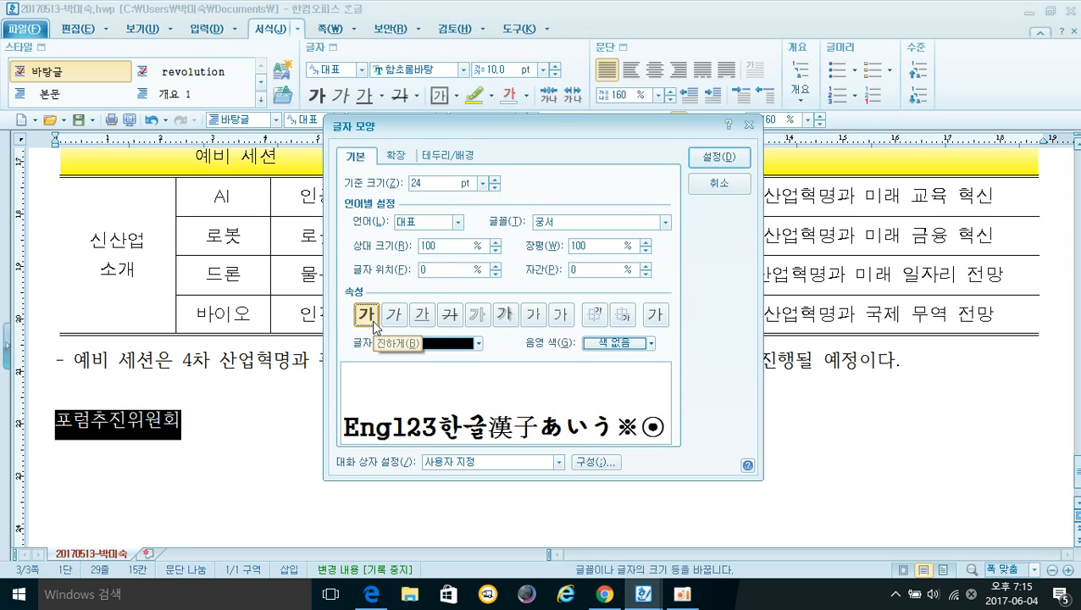
pyautogui.click(597, 248)
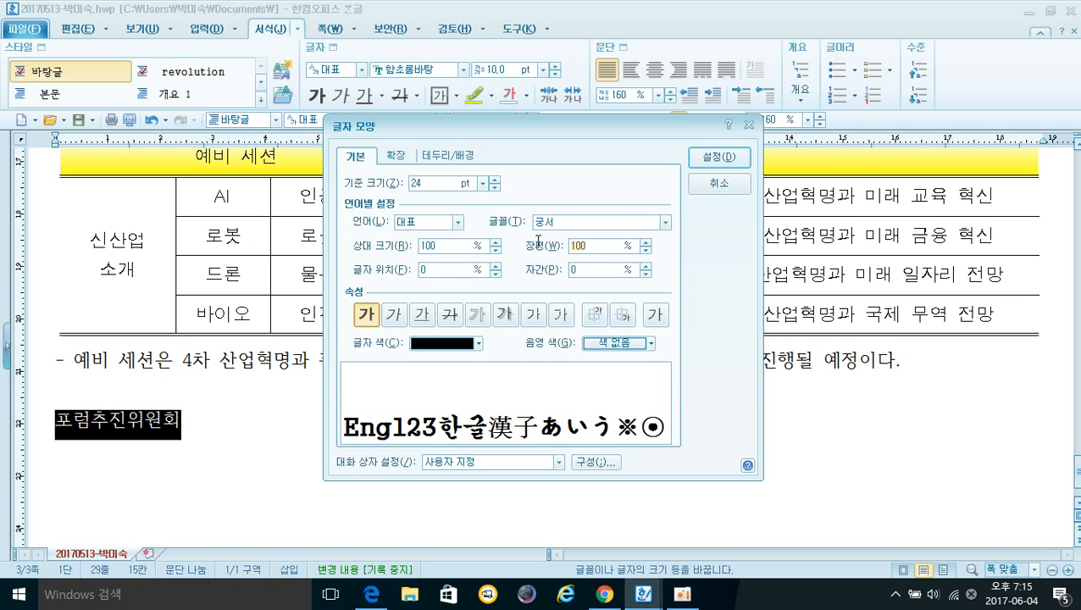
pyautogui.write('95')
pyautogui.click(717, 158)
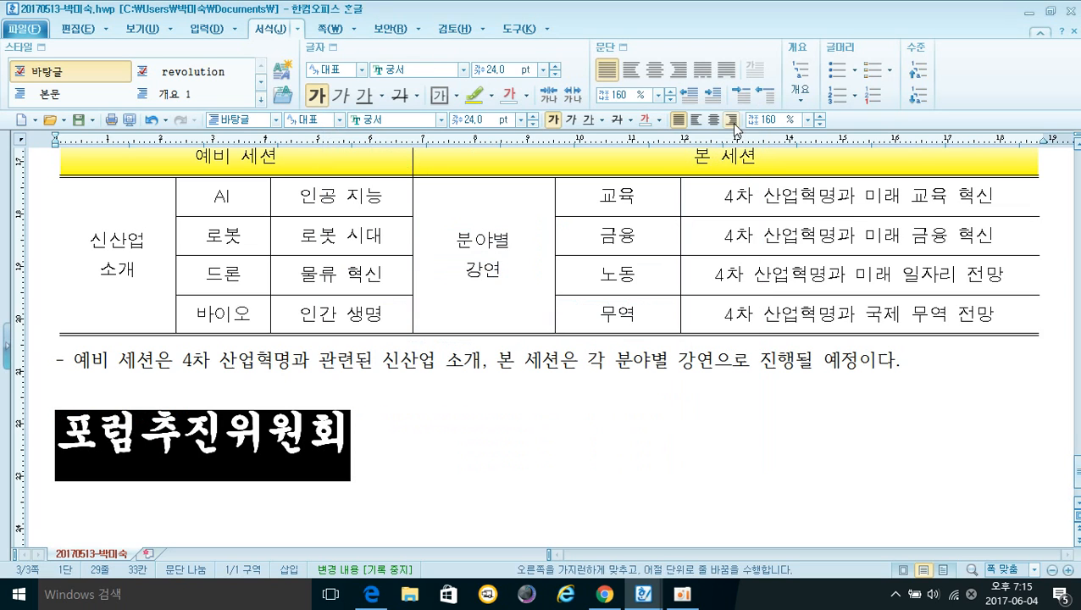
pyautogui.click(732, 122)
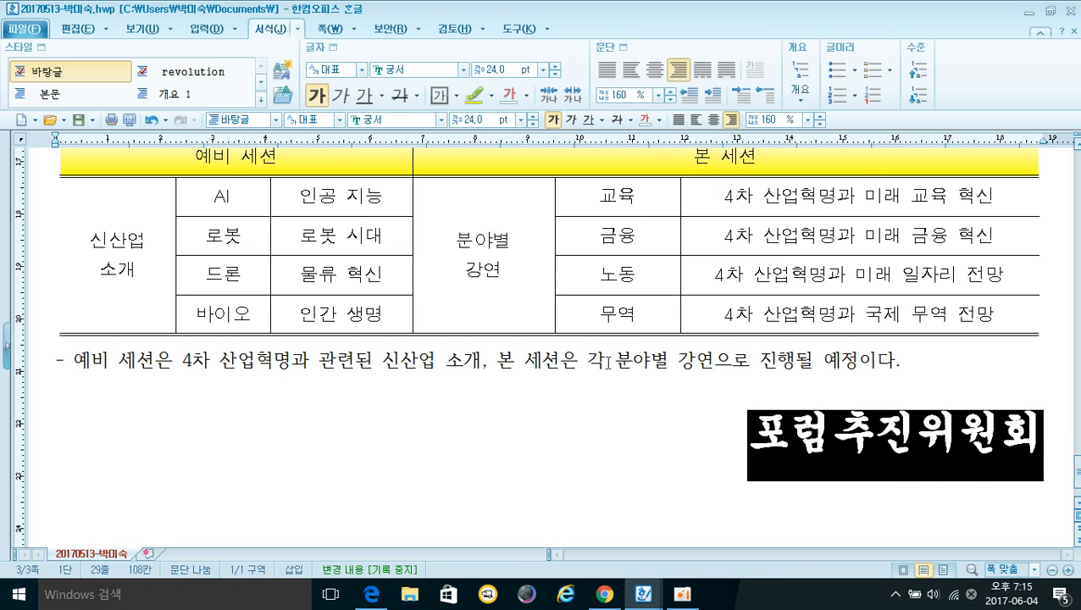
pyautogui.click(648, 435)
# Review the whole page from the footnote up to the title, including its layout in the print preview
pyautogui.scroll(-2, 566, 507)
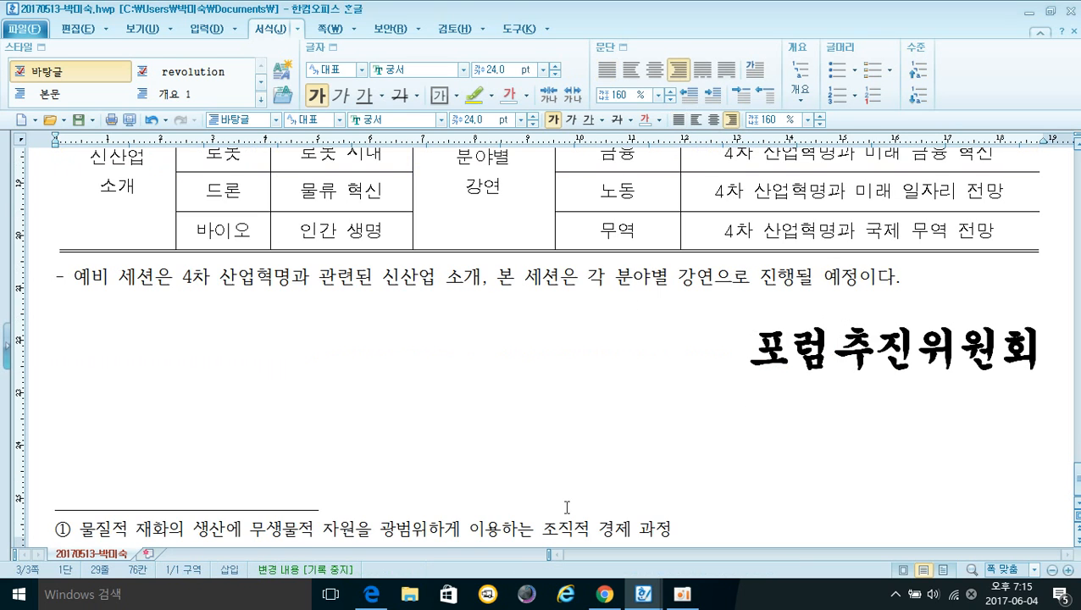
pyautogui.scroll(10, 566, 508)
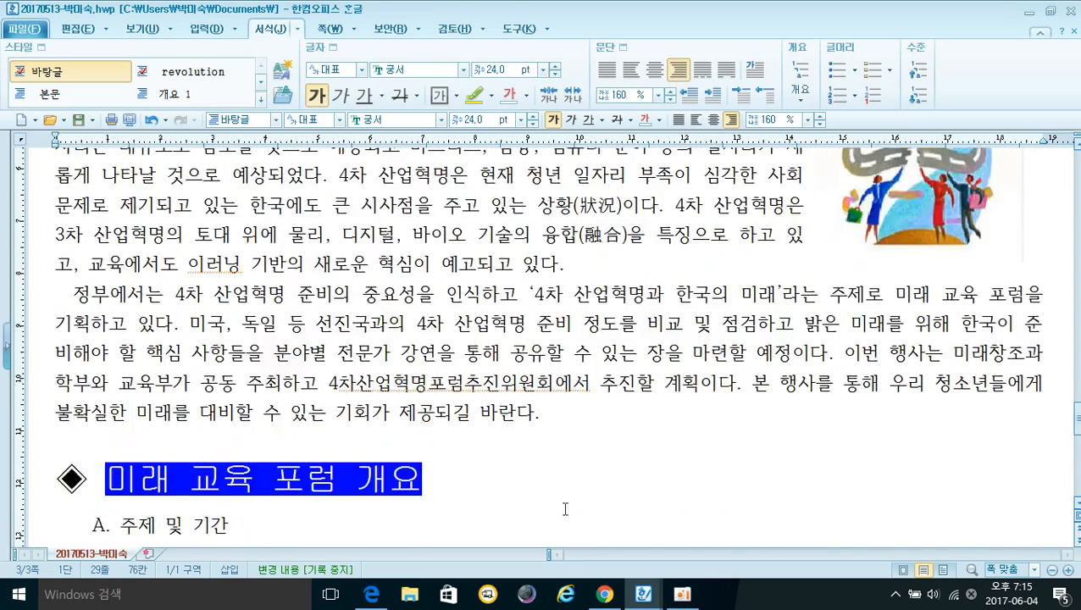
pyautogui.scroll(2, 565, 508)
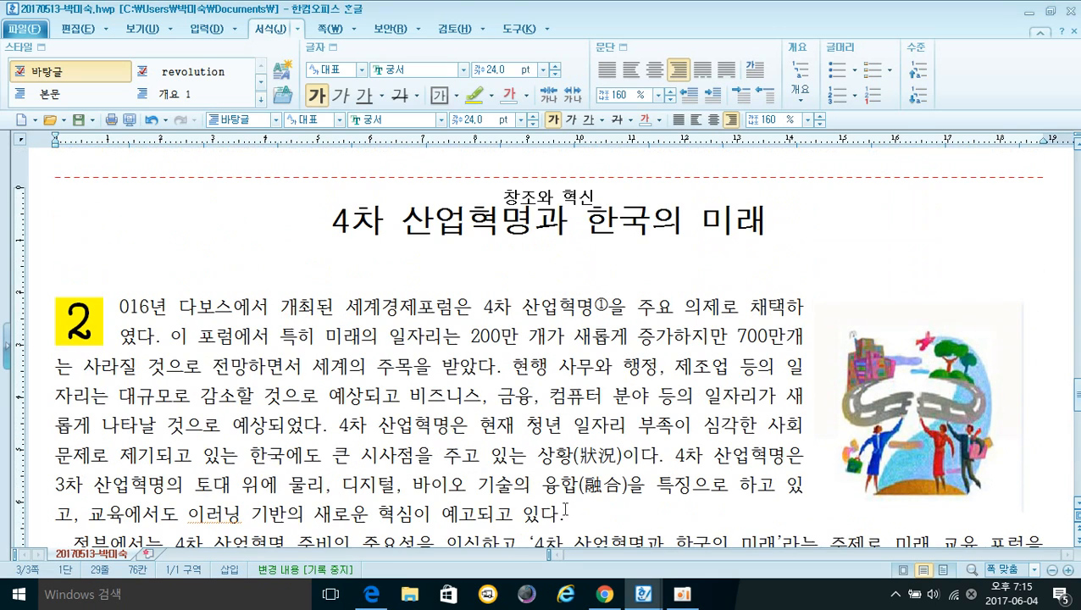
pyautogui.click(130, 123)
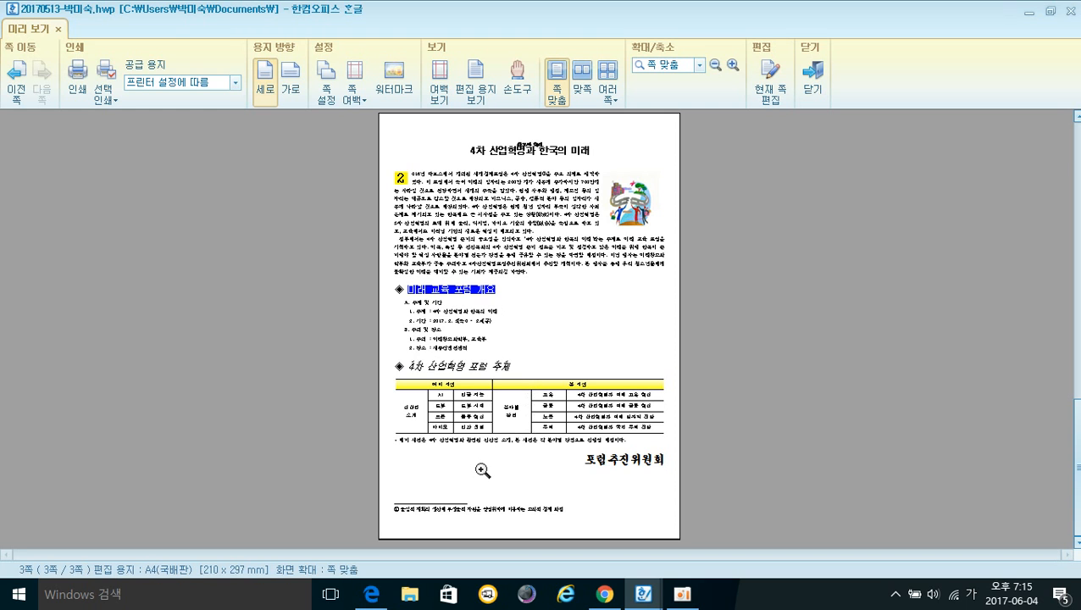
pyautogui.press('Escape')
pyautogui.scroll(5, 797, 401)
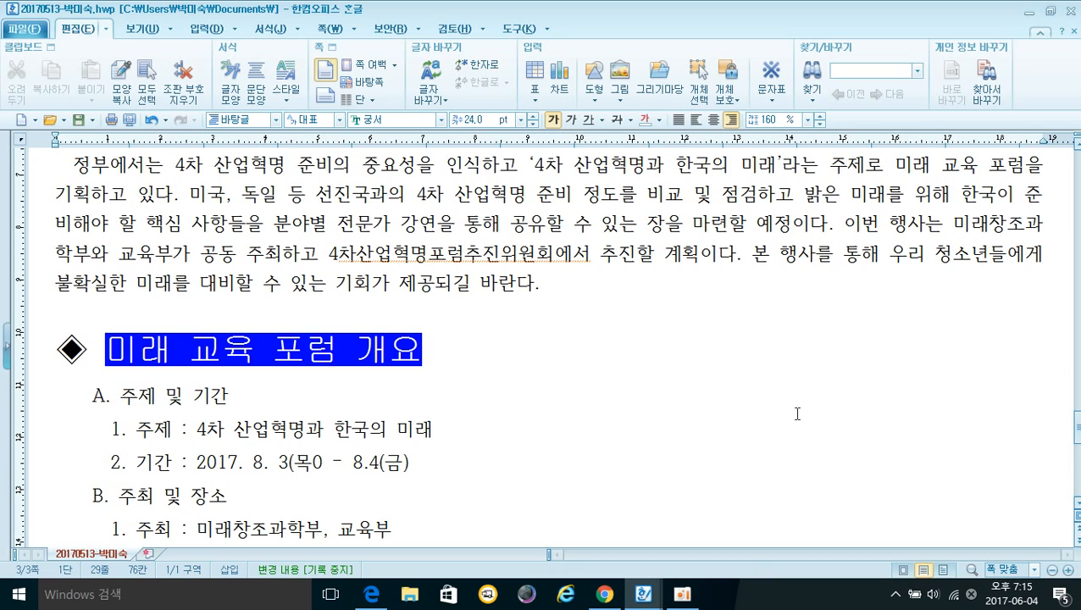
pyautogui.scroll(10, 777, 437)
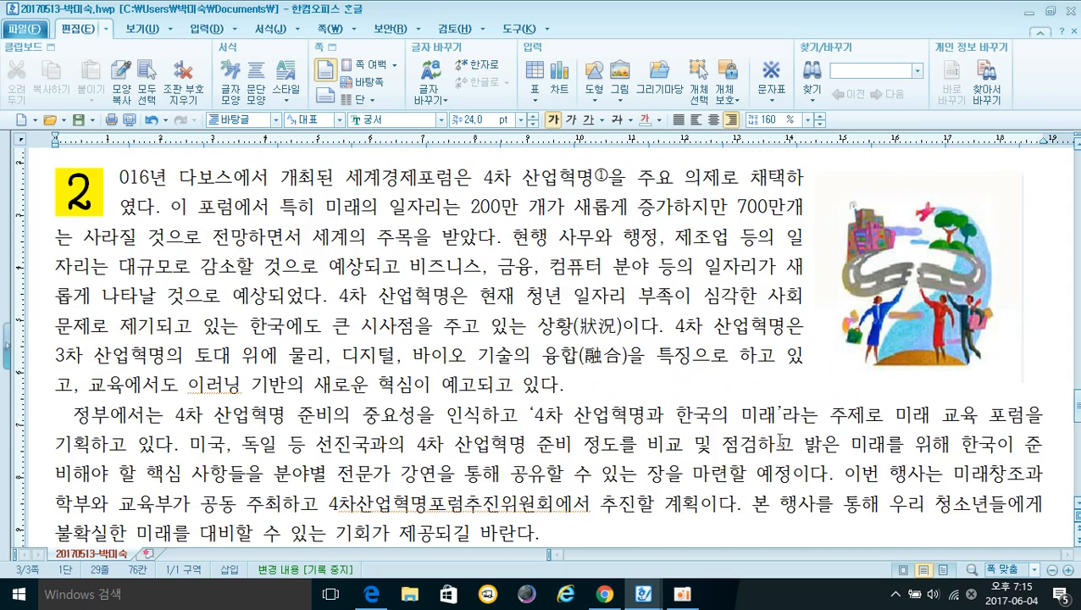
pyautogui.scroll(-2, 731, 416)
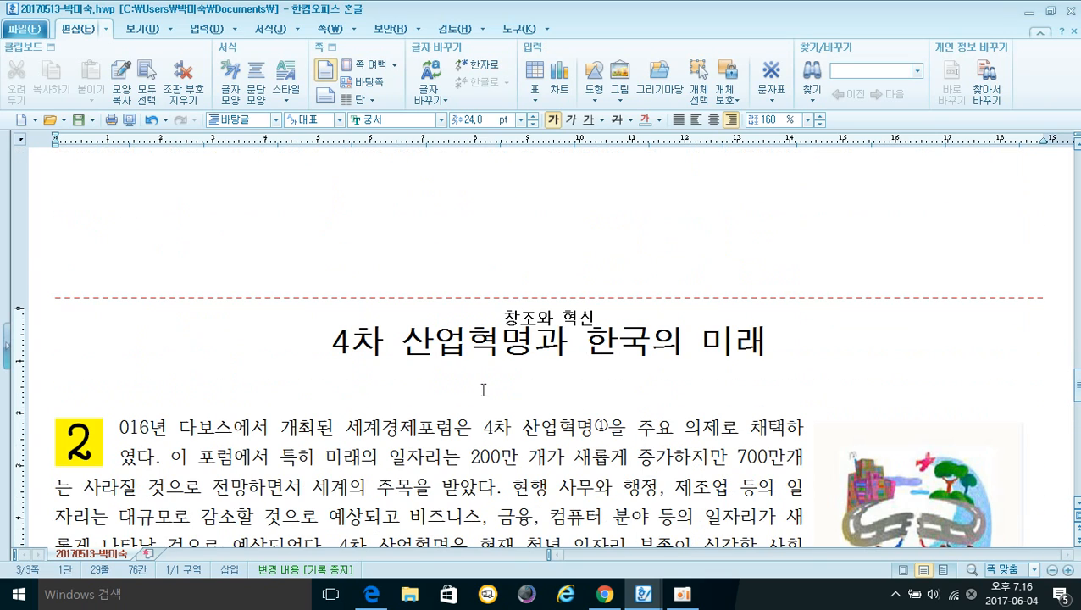
# Create a 머리말 for 양 쪽 without a preset layout and enter the text 4차 산업혁명 in it
pyautogui.click(315, 337)
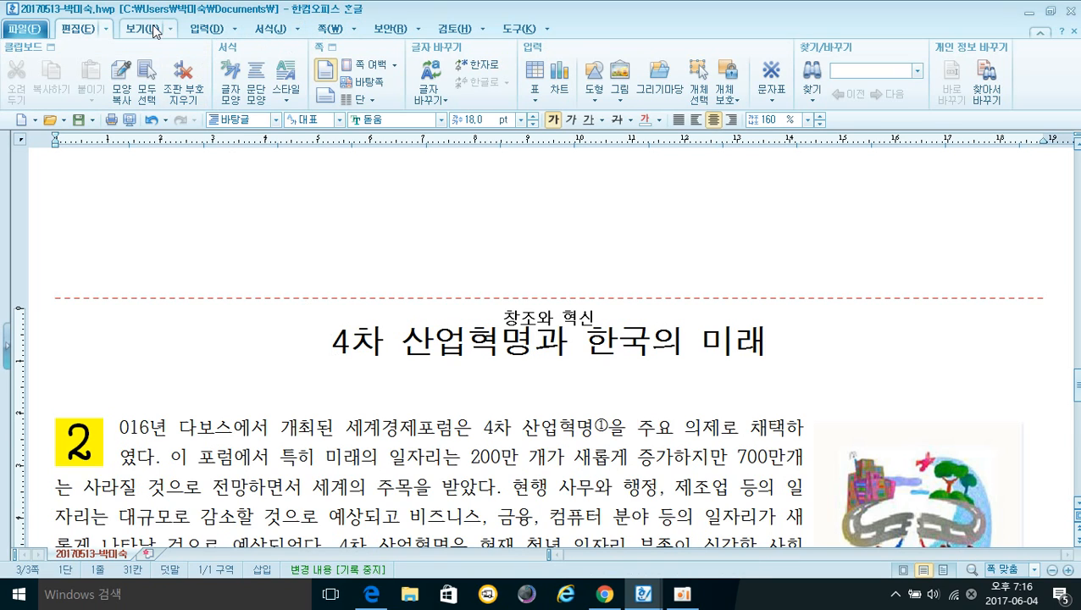
pyautogui.click(327, 31)
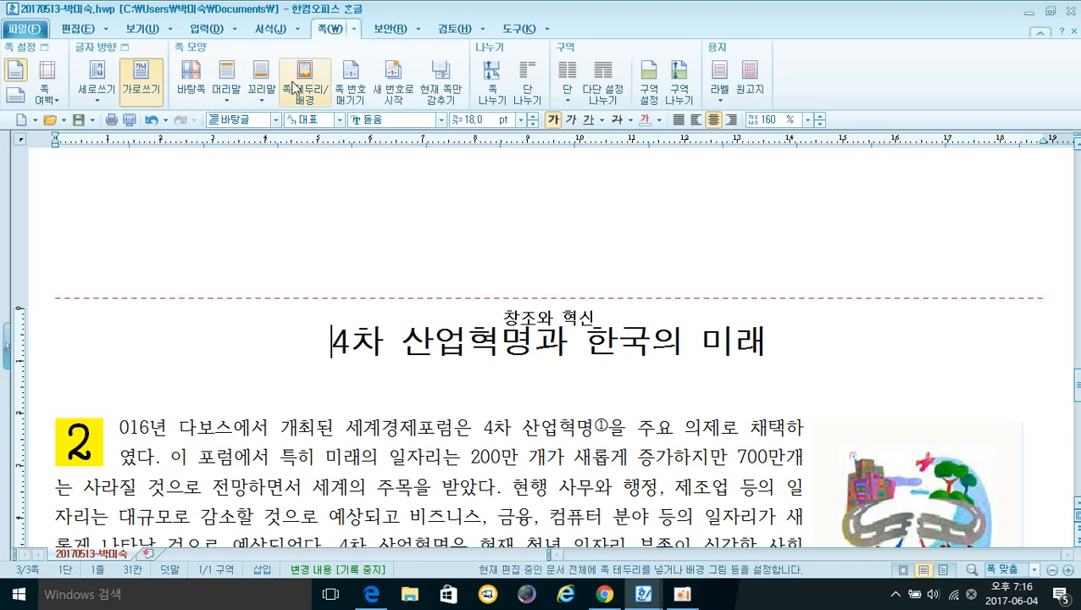
pyautogui.click(227, 98)
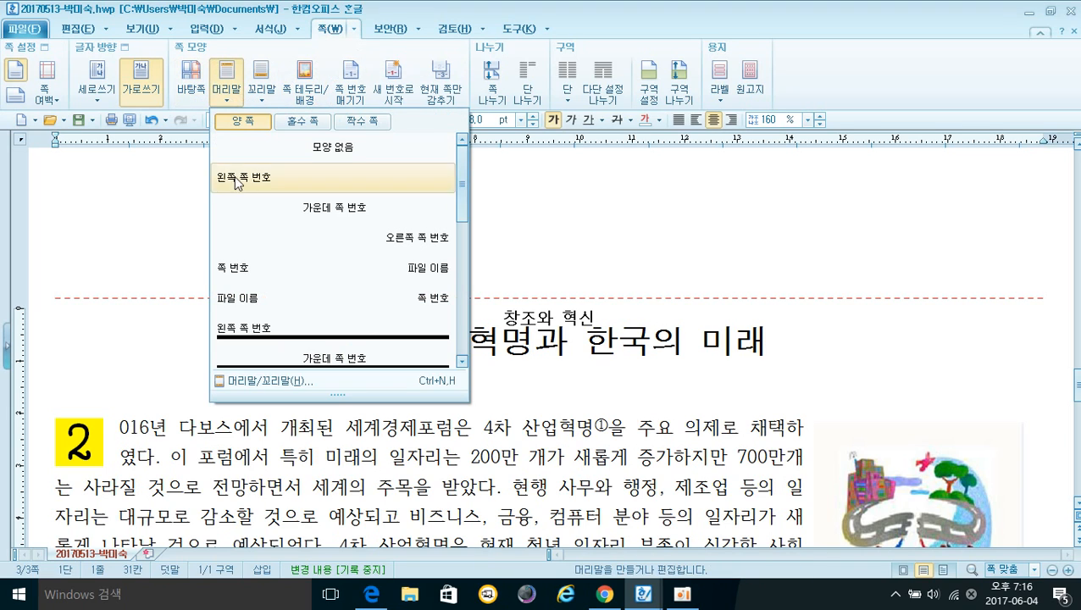
pyautogui.click(257, 383)
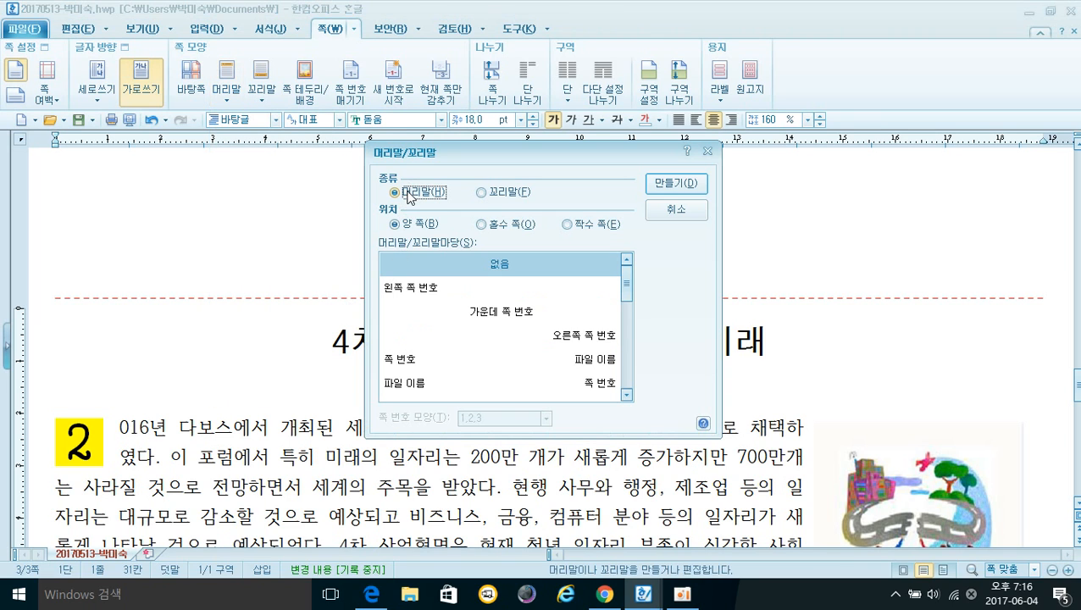
pyautogui.click(674, 183)
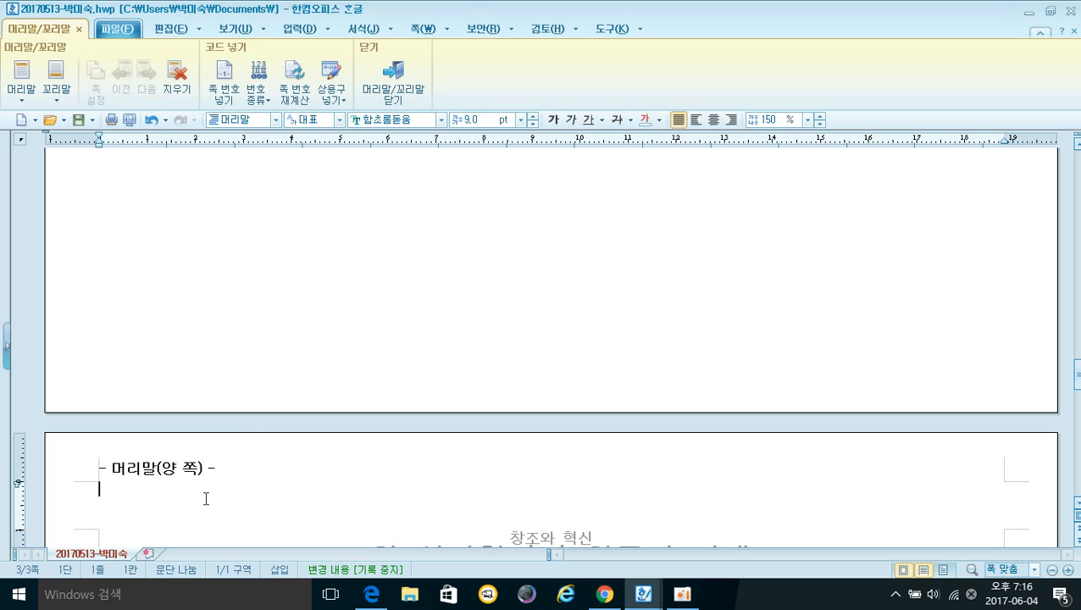
pyautogui.write('4차 산업혁명')
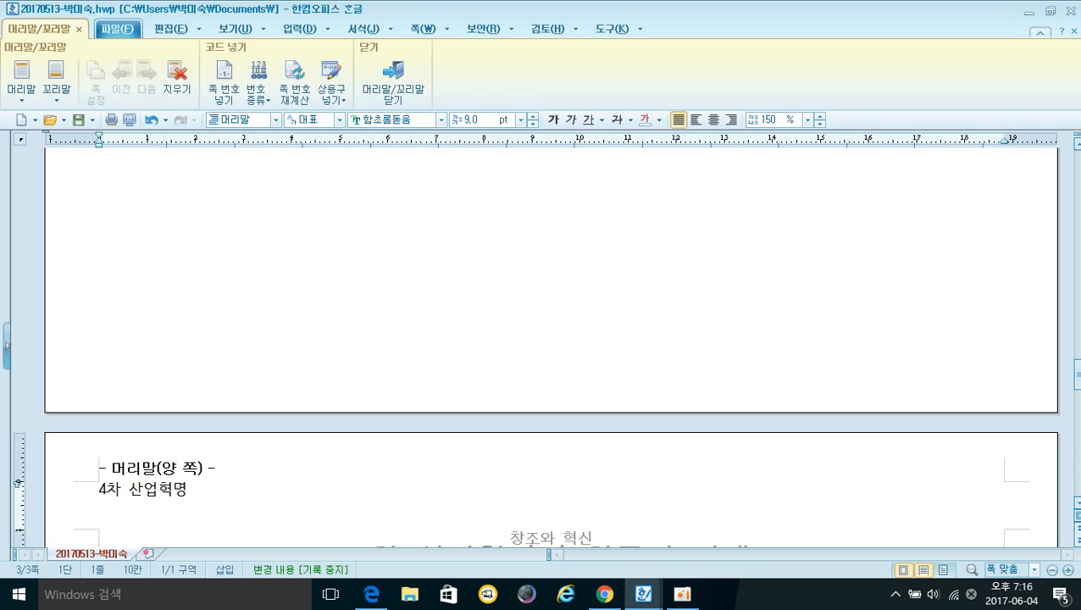
# Set the header text 4차 산업혁명 to the 굴림 font at 10 pt
pyautogui.hotkey('shift', 'Home')
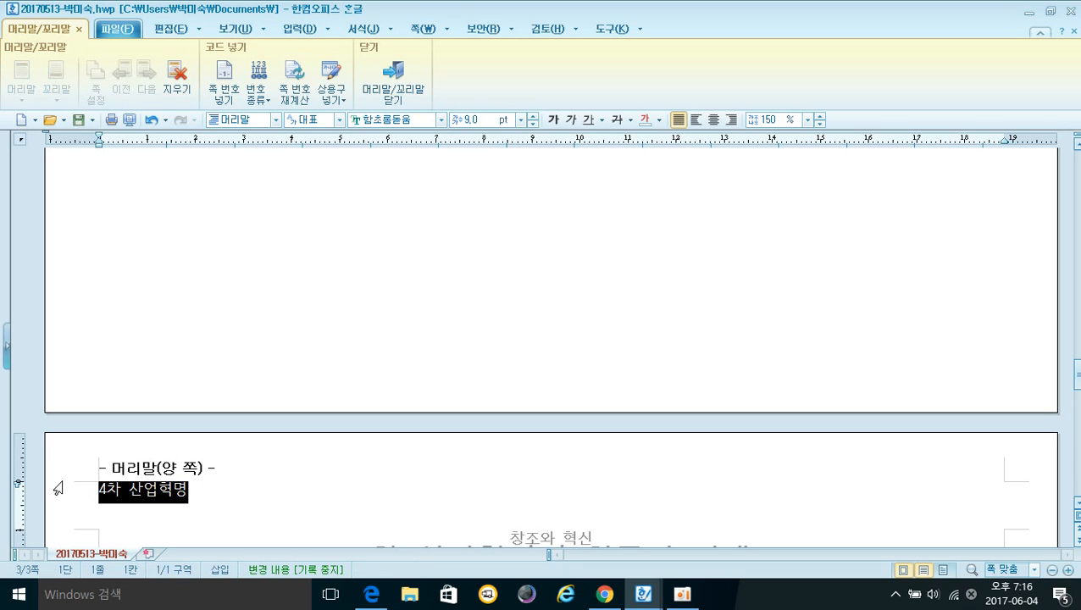
pyautogui.click(441, 120)
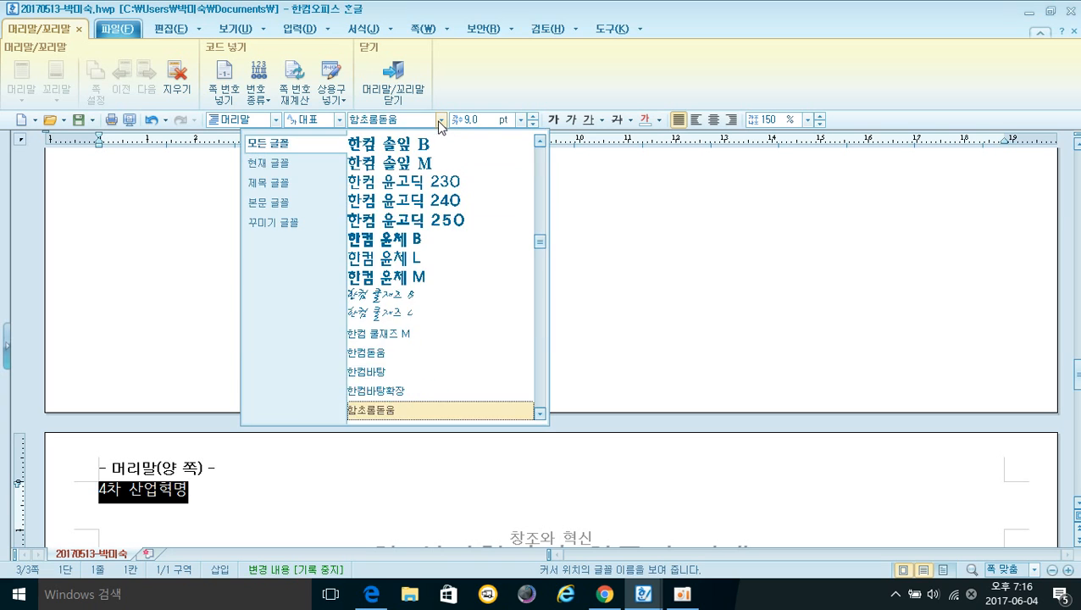
pyautogui.scroll(10, 447, 190)
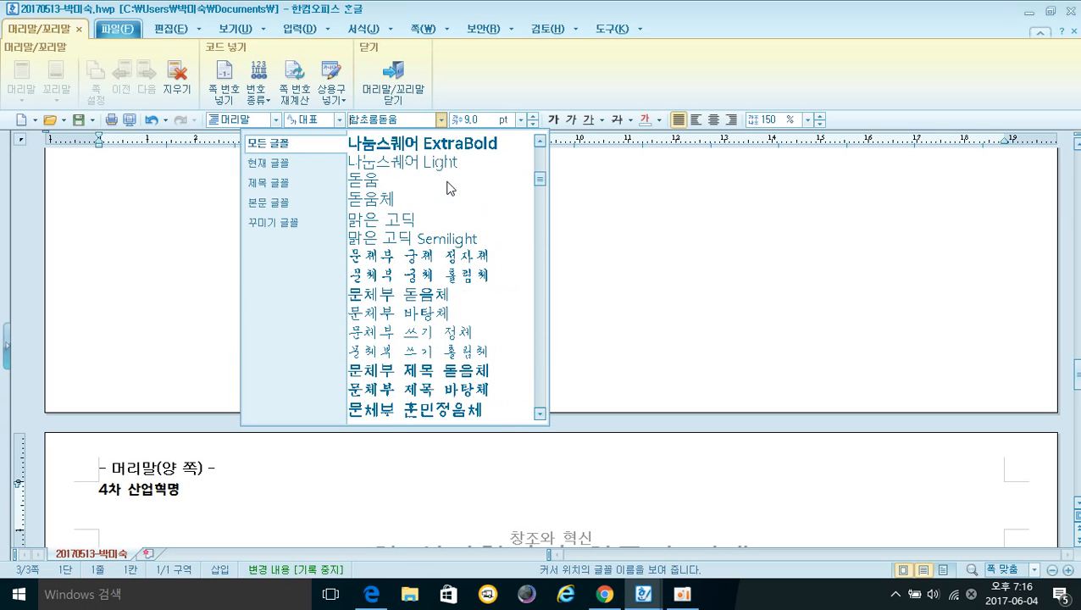
pyautogui.scroll(3, 438, 191)
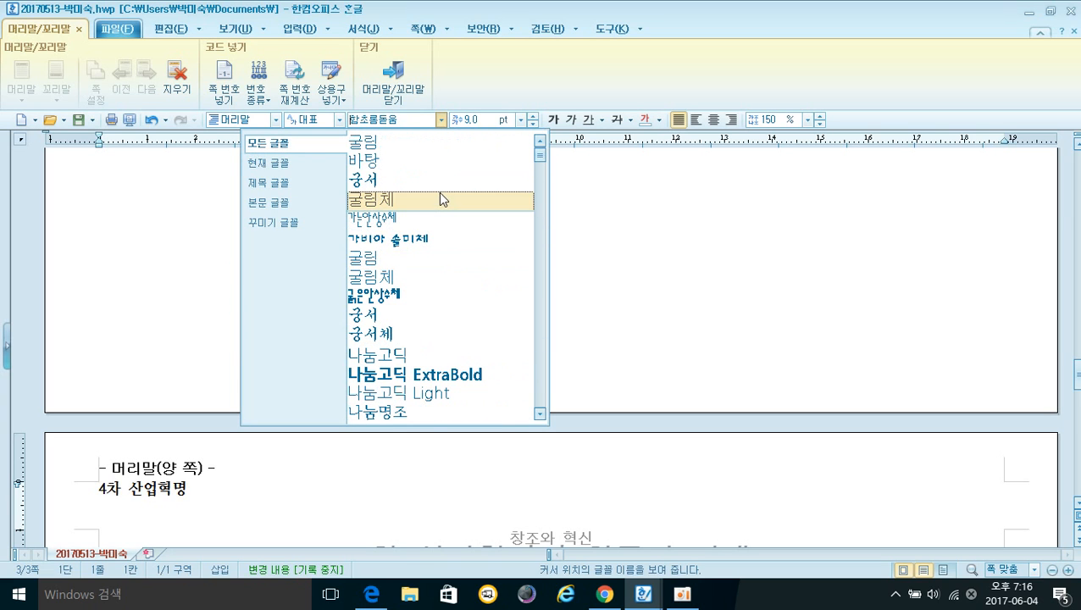
pyautogui.click(442, 143)
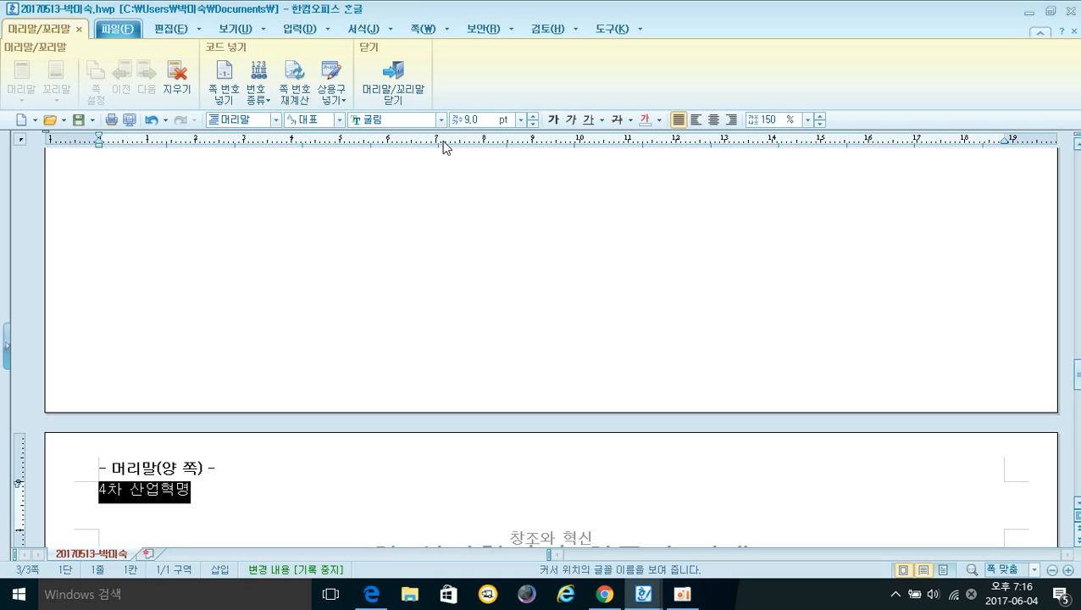
pyautogui.click(522, 120)
pyautogui.click(489, 167)
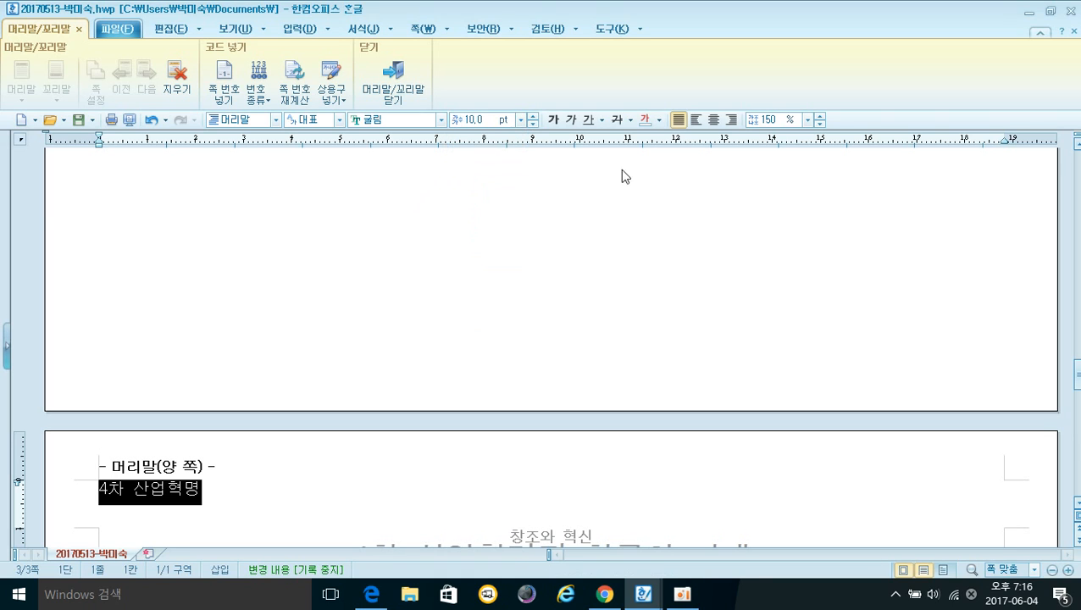
# Align the header text to the right margin and finish editing the header
pyautogui.click(730, 120)
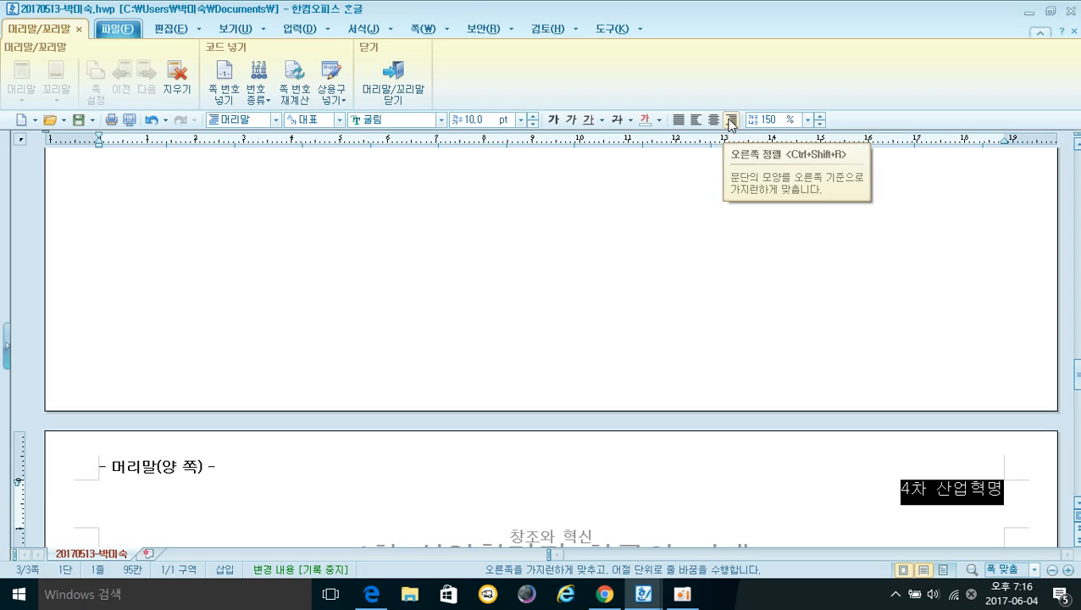
pyautogui.click(902, 491)
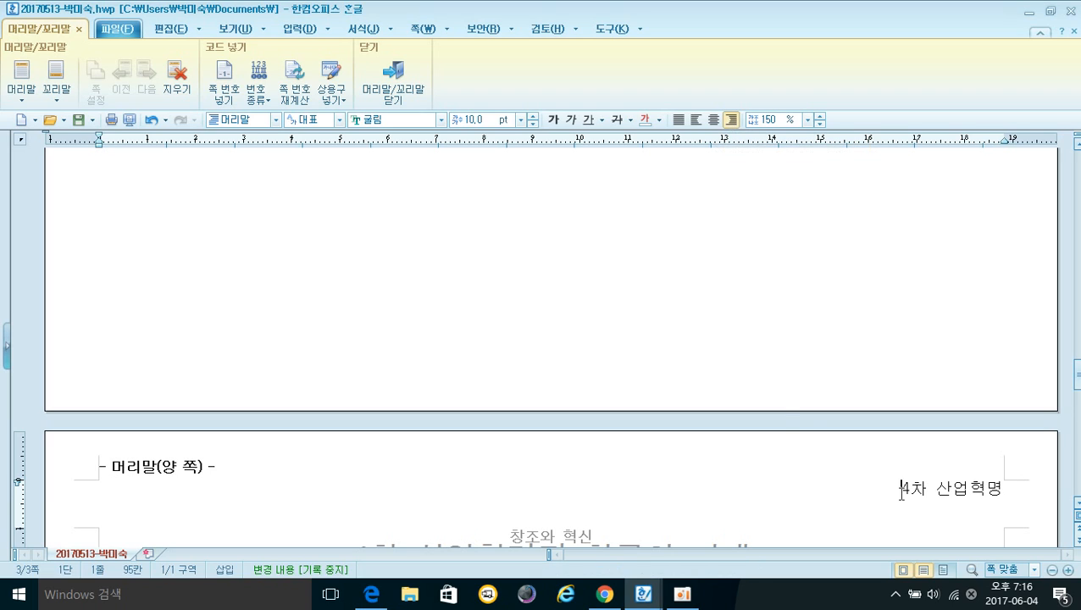
pyautogui.click(392, 94)
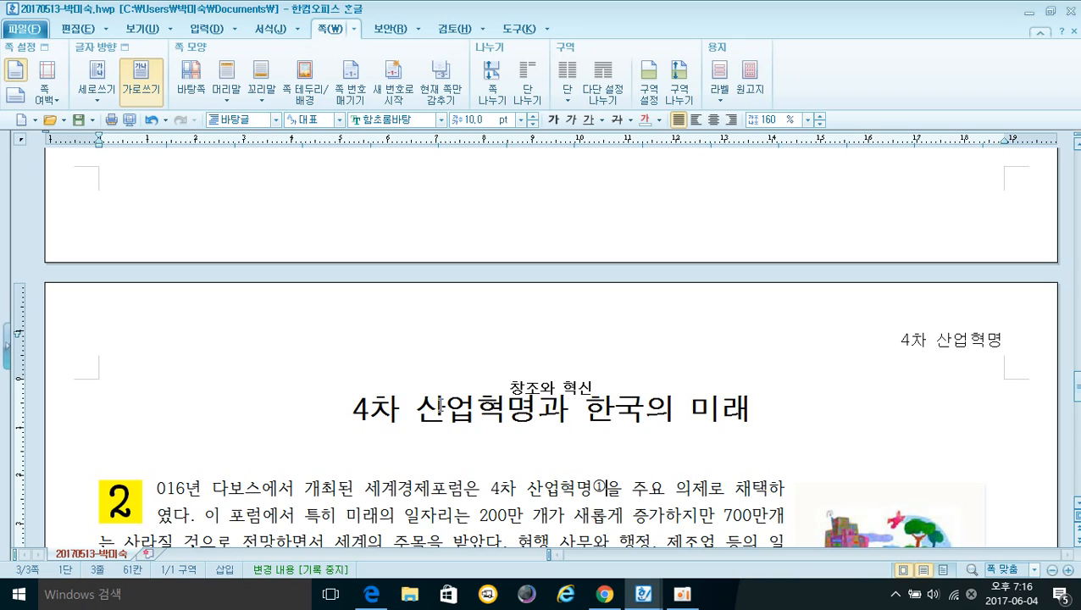
# Restart the page numbering (쪽 번호) at 4 from the page titled 4차 산업혁명과 한국의 미래
pyautogui.click(340, 414)
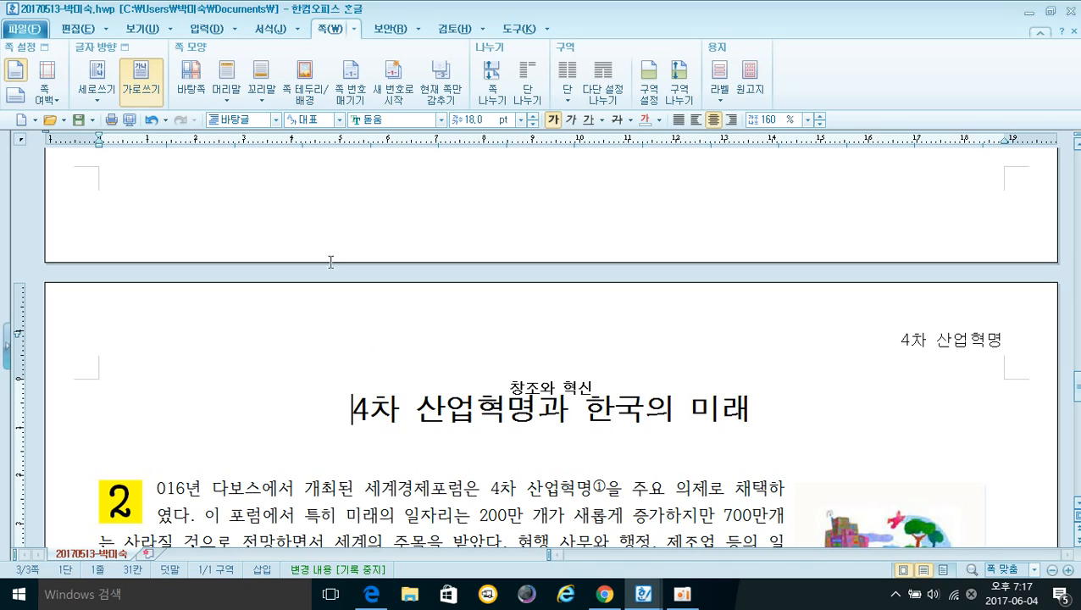
pyautogui.click(392, 97)
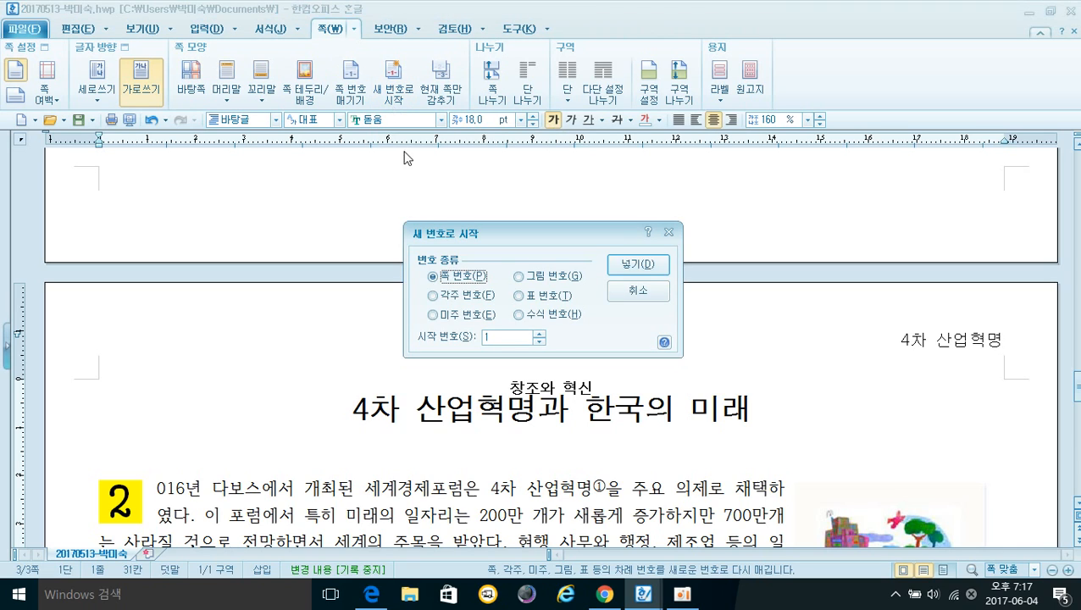
pyautogui.click(536, 335)
pyautogui.click(637, 264)
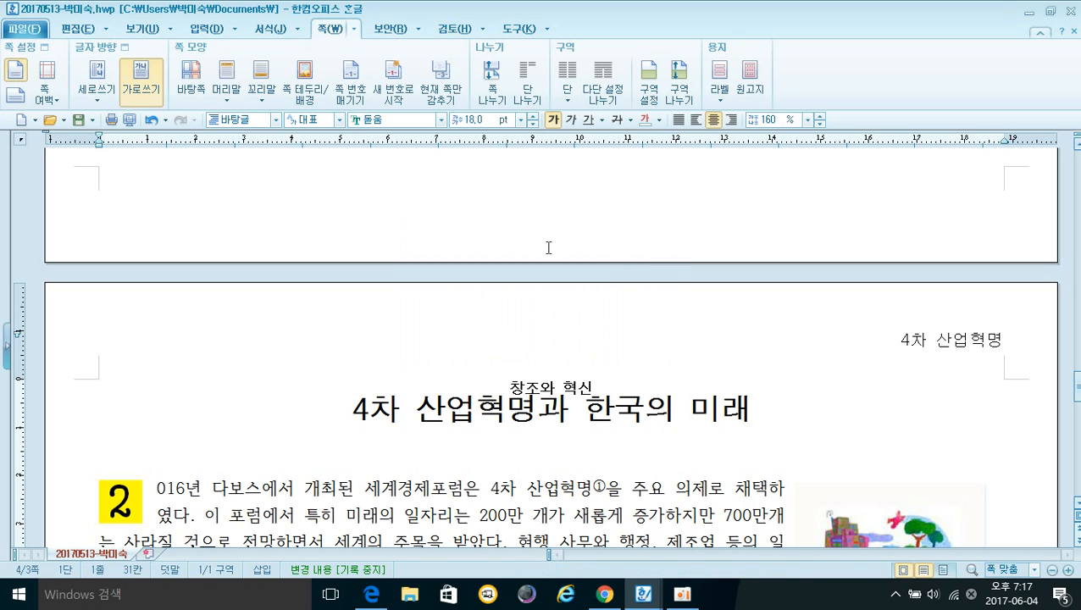
# Insert page numbers at 오른쪽 아래 in the i,ii,iii number format with 줄표 넣기 turned off
pyautogui.click(363, 88)
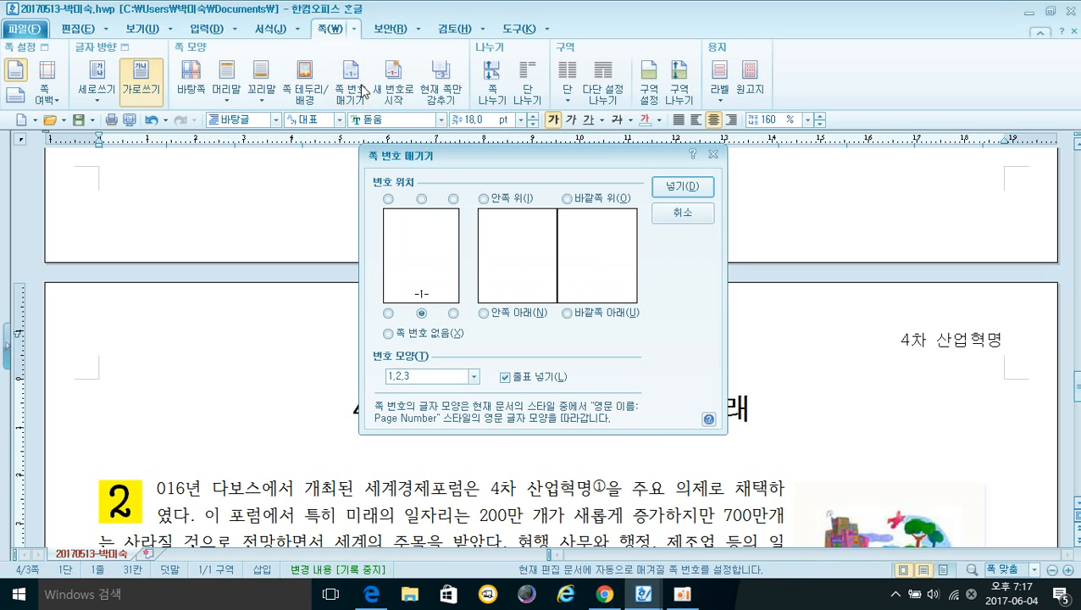
pyautogui.click(454, 313)
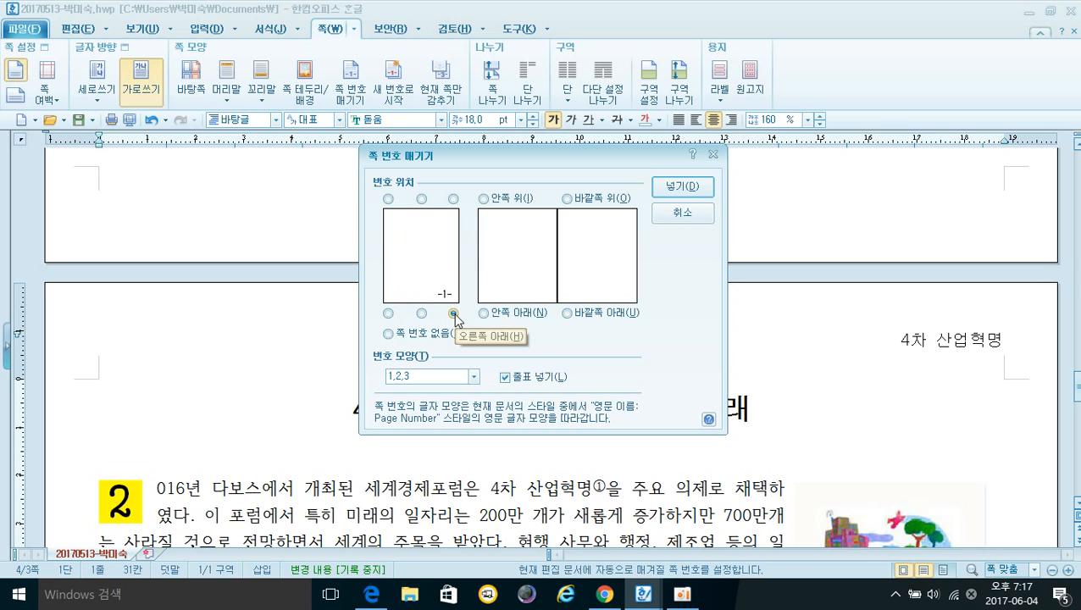
pyautogui.click(506, 379)
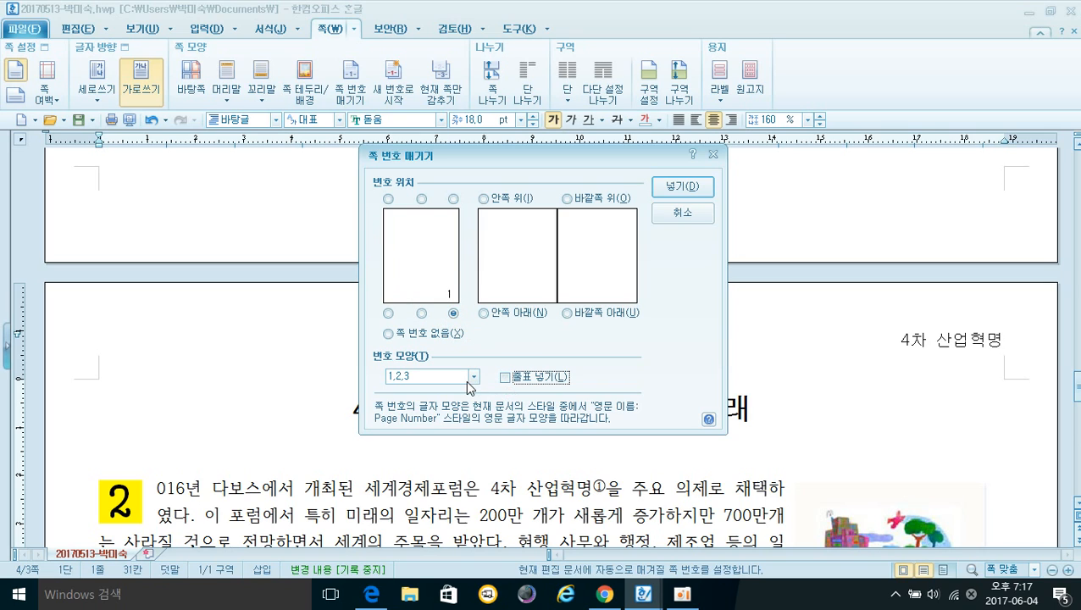
pyautogui.click(469, 383)
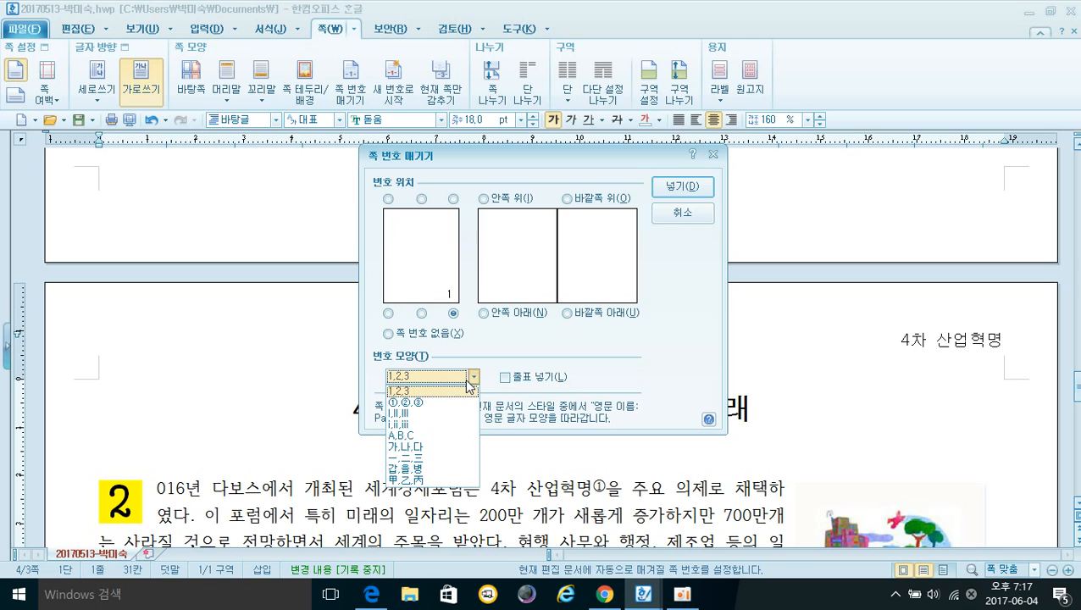
pyautogui.click(449, 430)
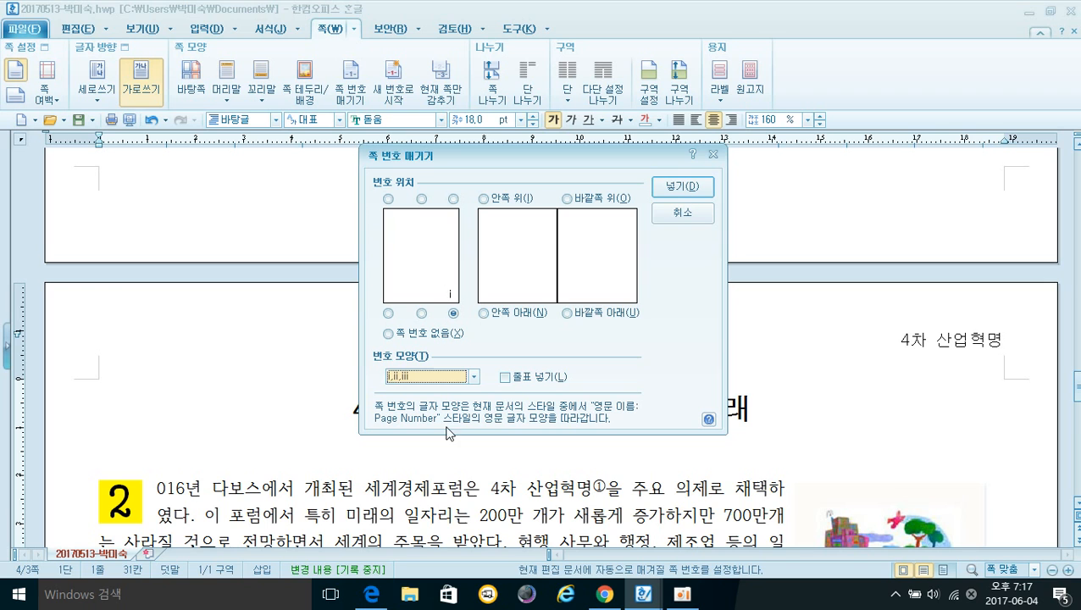
pyautogui.click(680, 188)
# Examine the page numbers and headers from the last page back to the start of the document
pyautogui.scroll(-15, 688, 371)
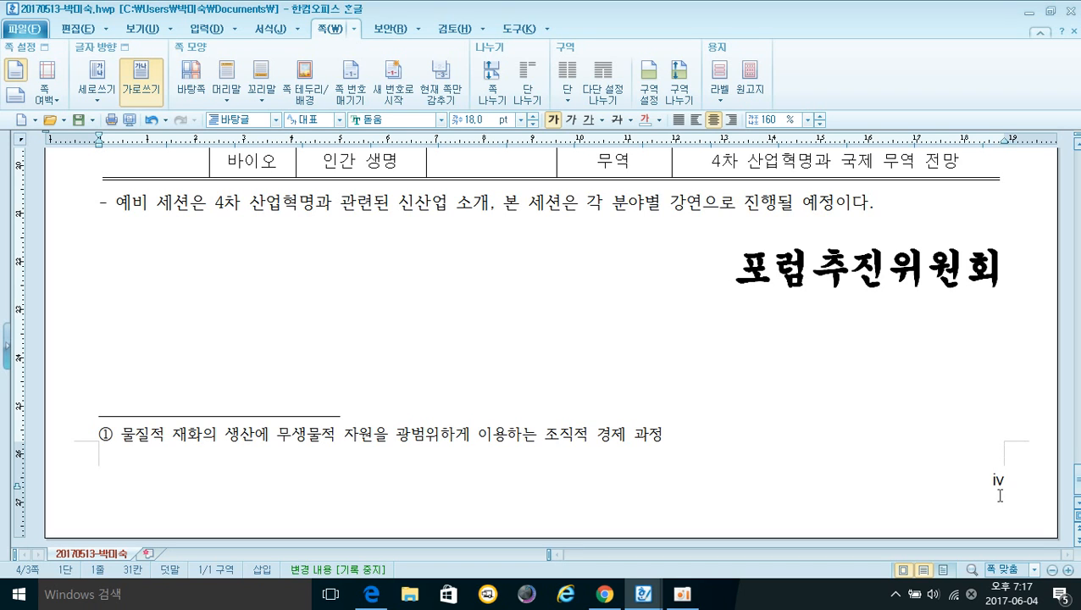
pyautogui.scroll(3, 516, 448)
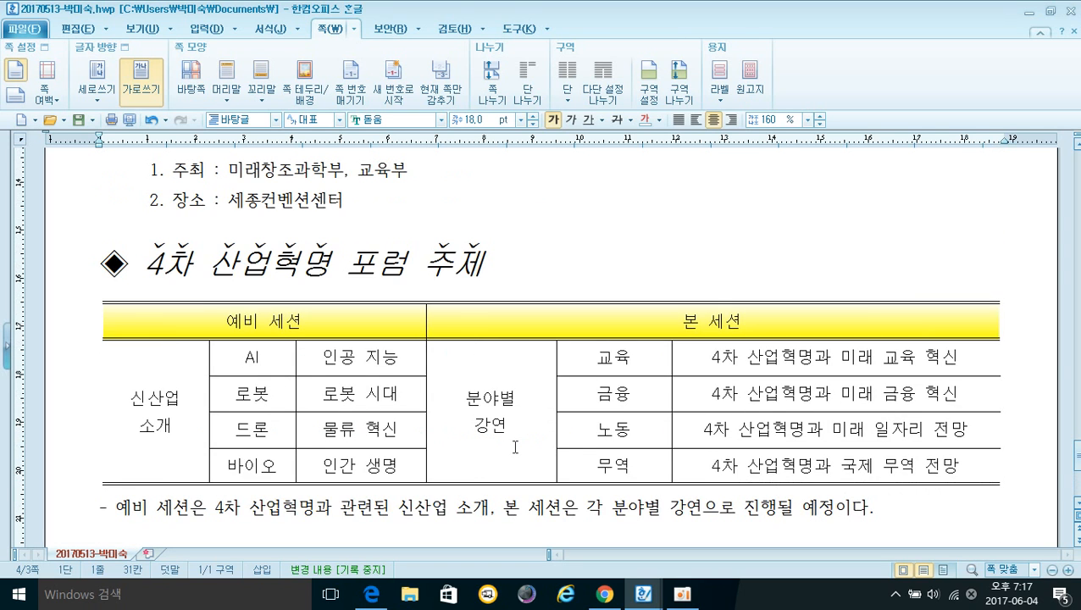
pyautogui.scroll(-3, 515, 448)
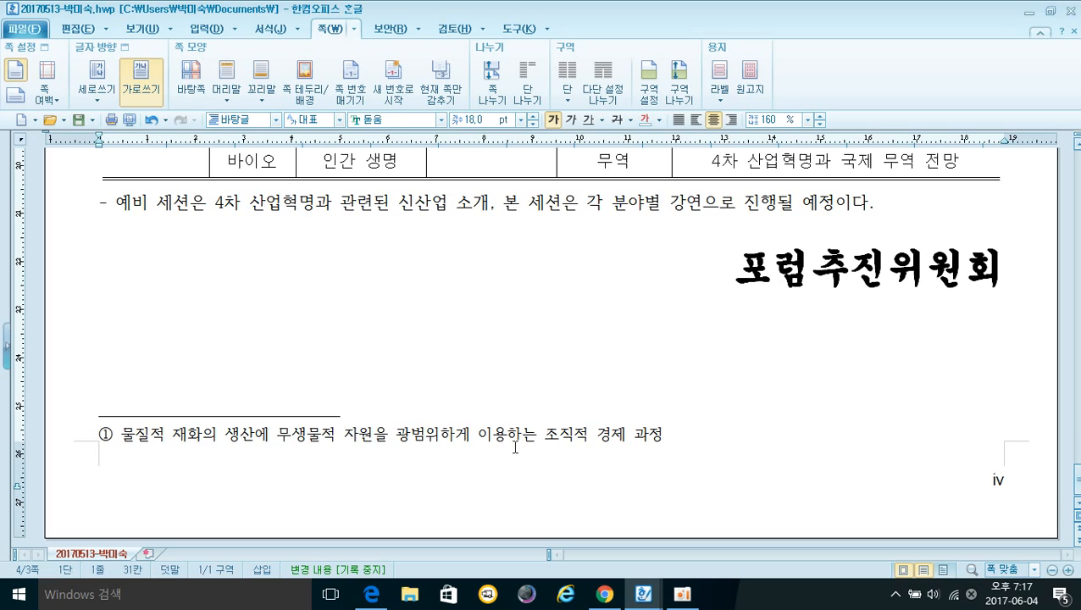
pyautogui.scroll(10, 515, 448)
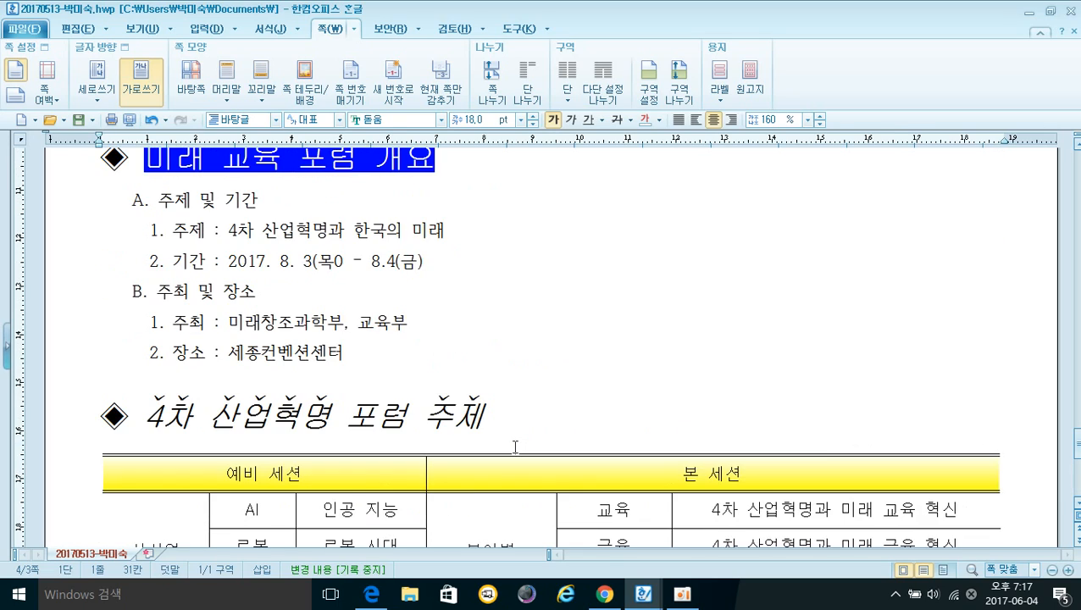
pyautogui.scroll(3, 515, 447)
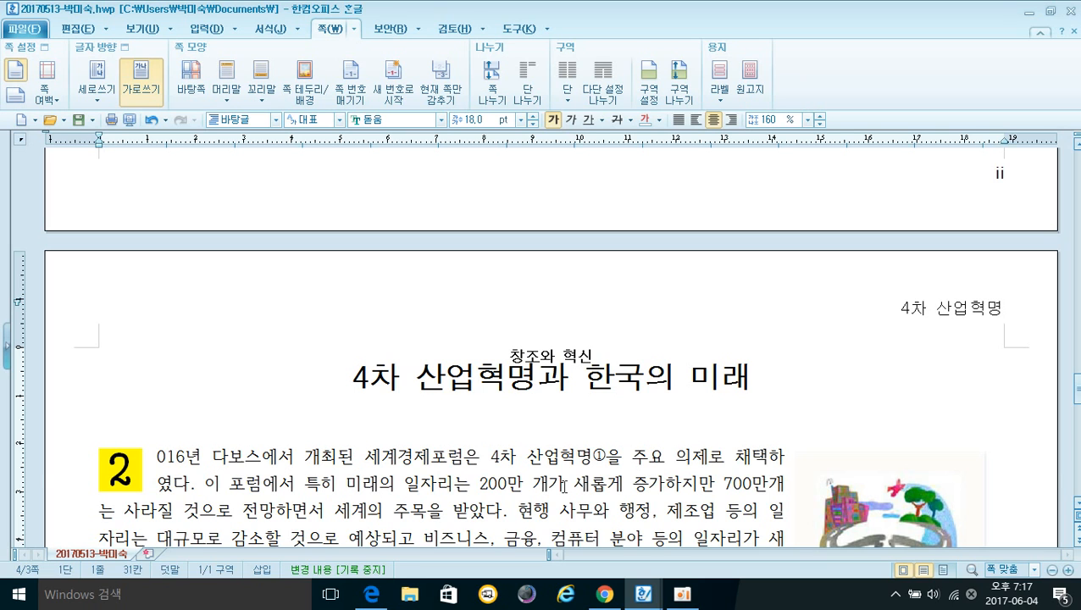
pyautogui.scroll(3, 576, 485)
pyautogui.scroll(1, 436, 484)
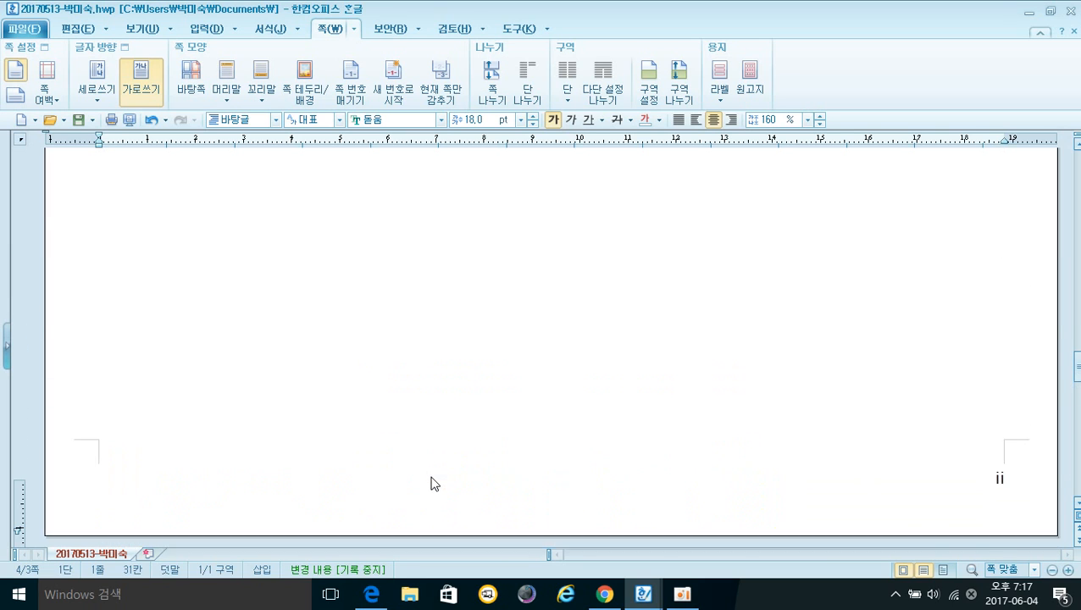
pyautogui.scroll(15, 431, 483)
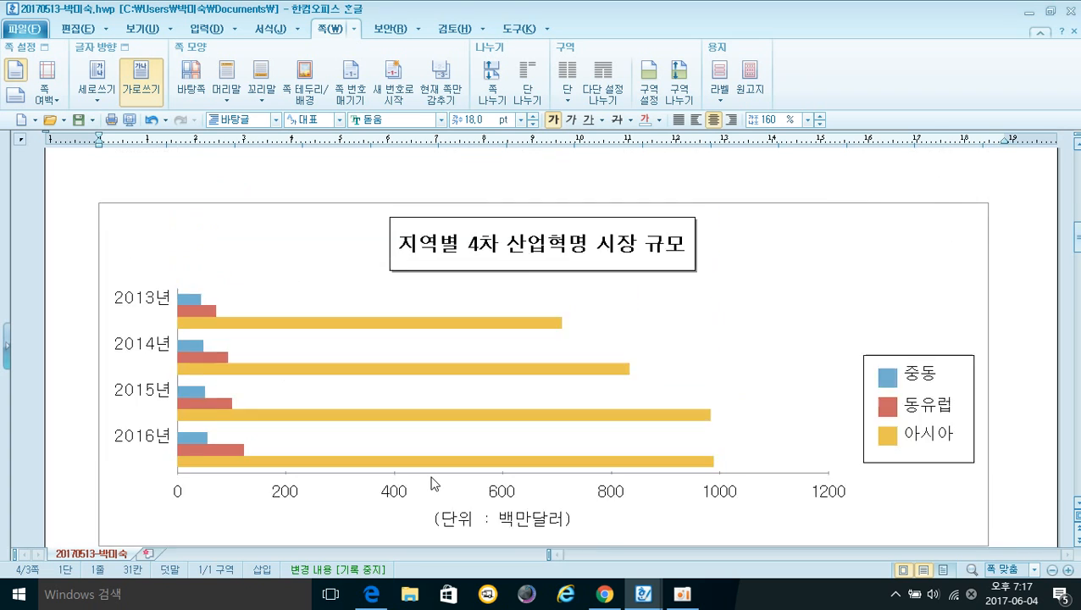
pyautogui.scroll(5, 432, 483)
pyautogui.scroll(-12, 433, 481)
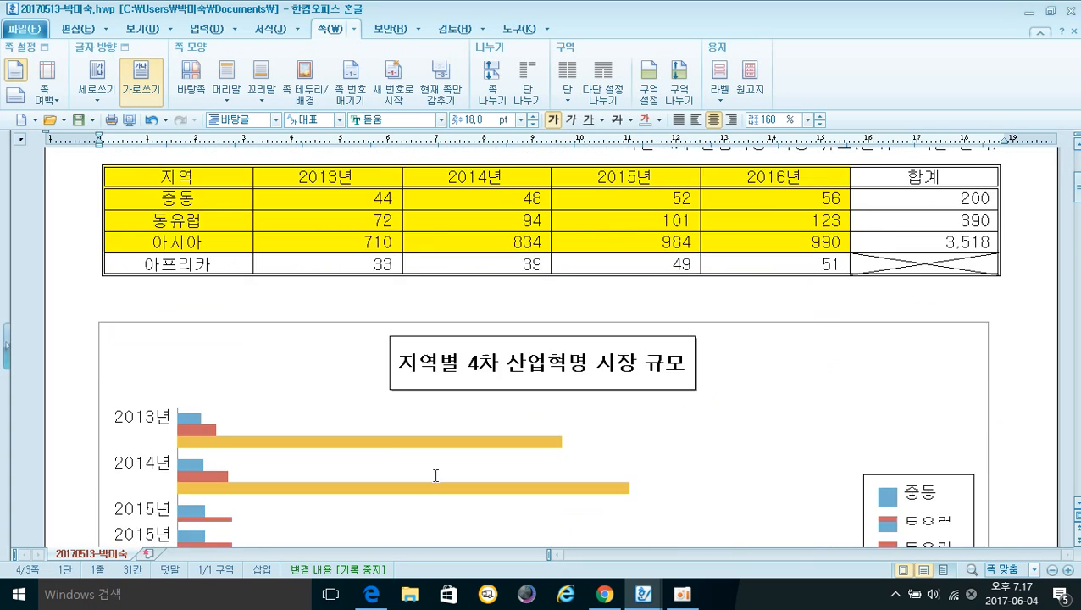
pyautogui.scroll(12, 432, 477)
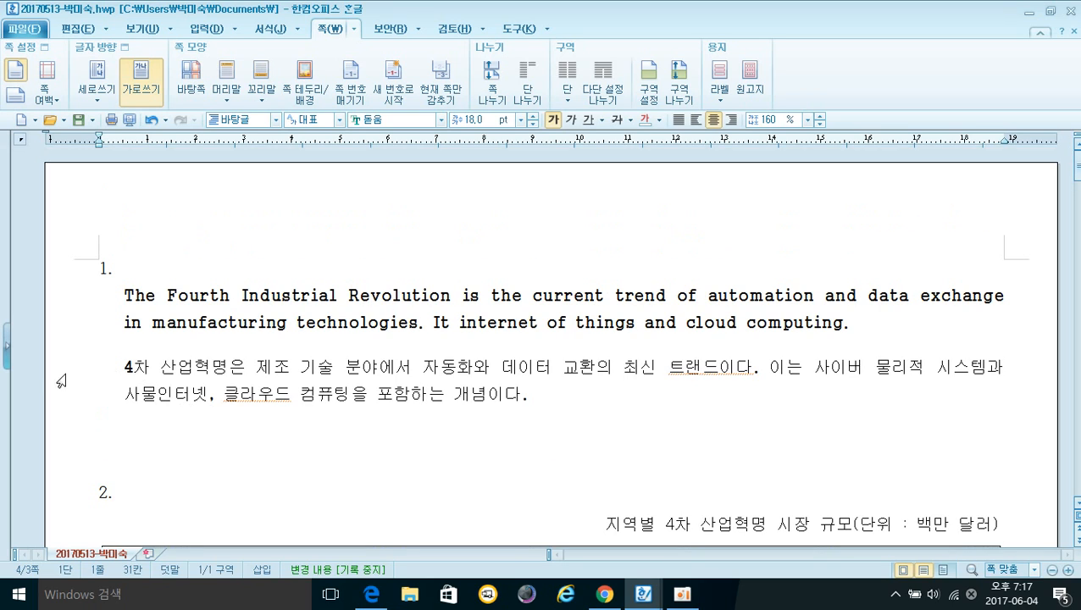
# Hide the 머리말 and 쪽 번호 on the first page with 감추기
pyautogui.click(125, 384)
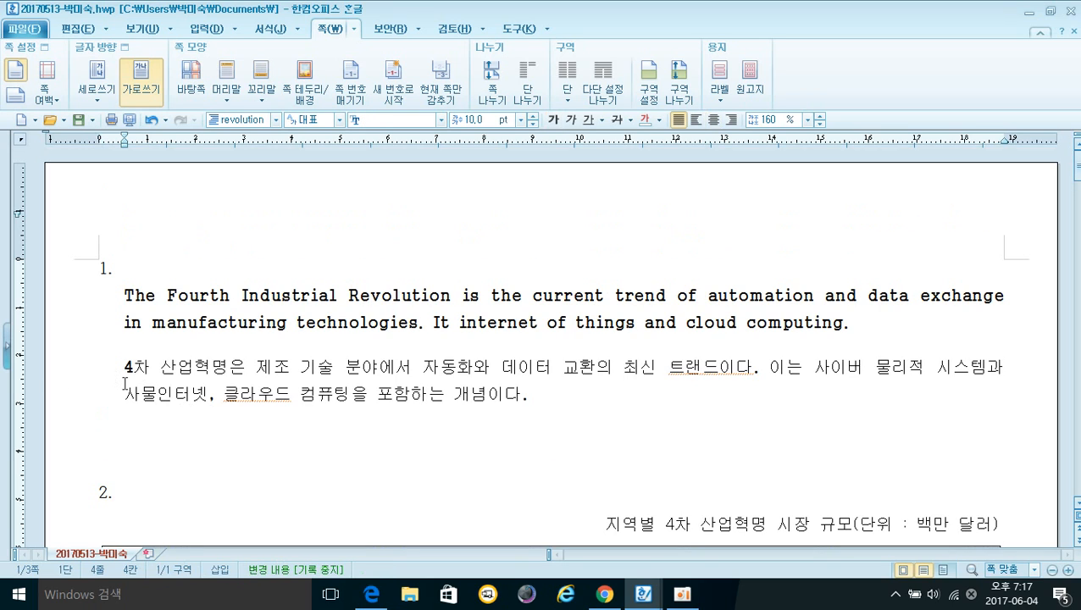
pyautogui.click(356, 32)
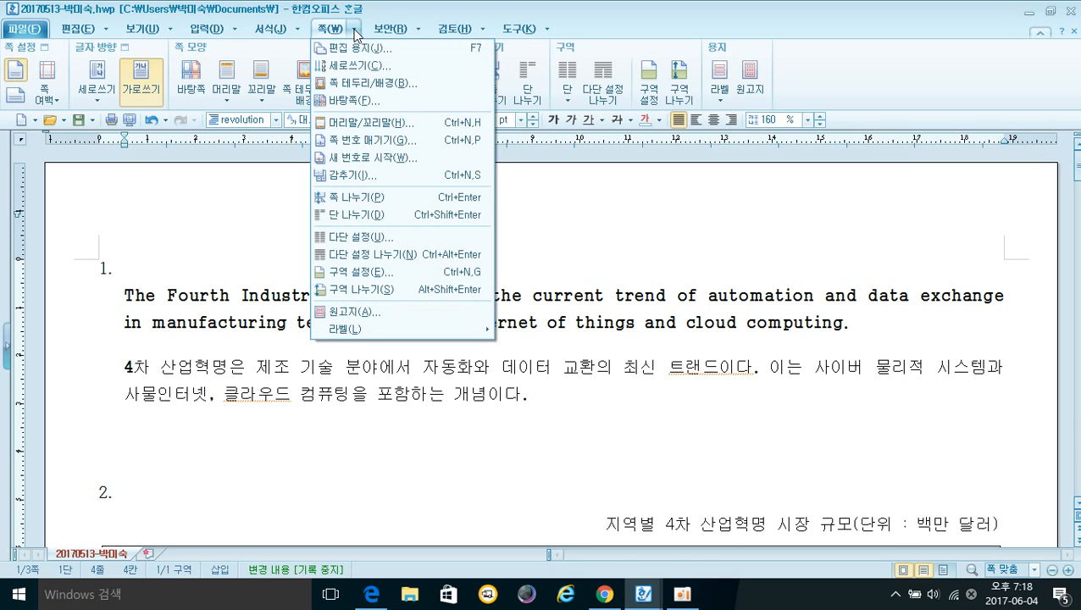
pyautogui.click(378, 184)
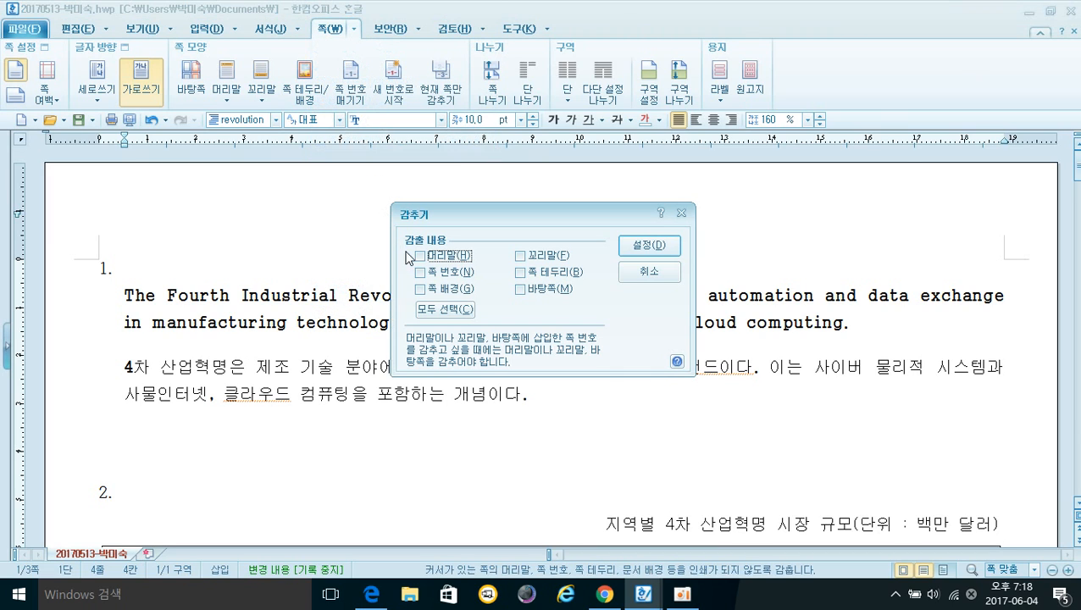
pyautogui.click(421, 257)
pyautogui.click(421, 273)
pyautogui.click(653, 246)
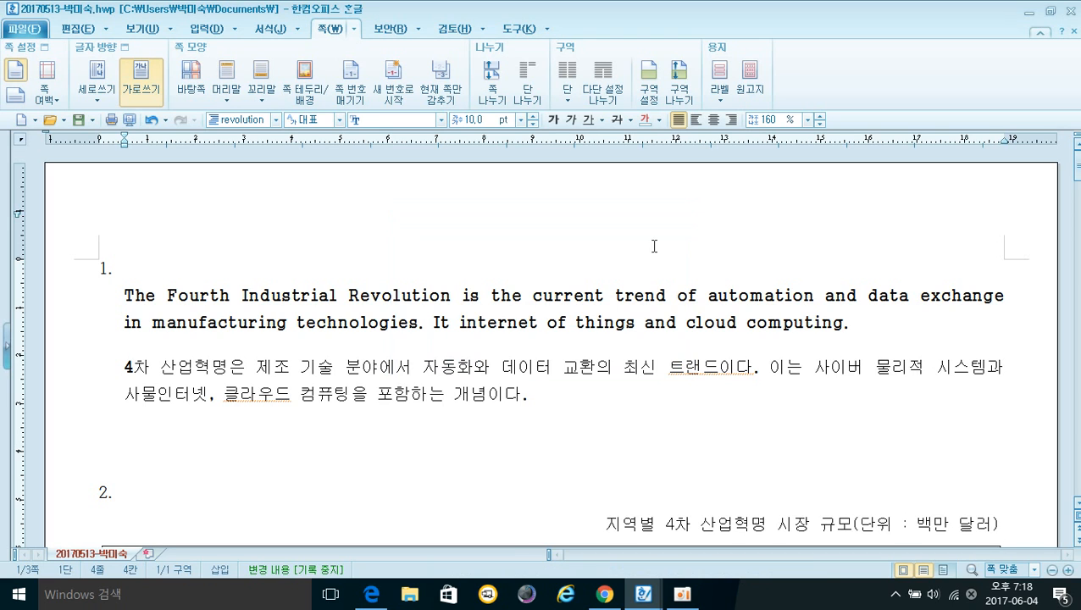
# Hide the 머리말 and 쪽 번호 on the second page, which starts with item 3, using 감추기
pyautogui.scroll(-15, 546, 305)
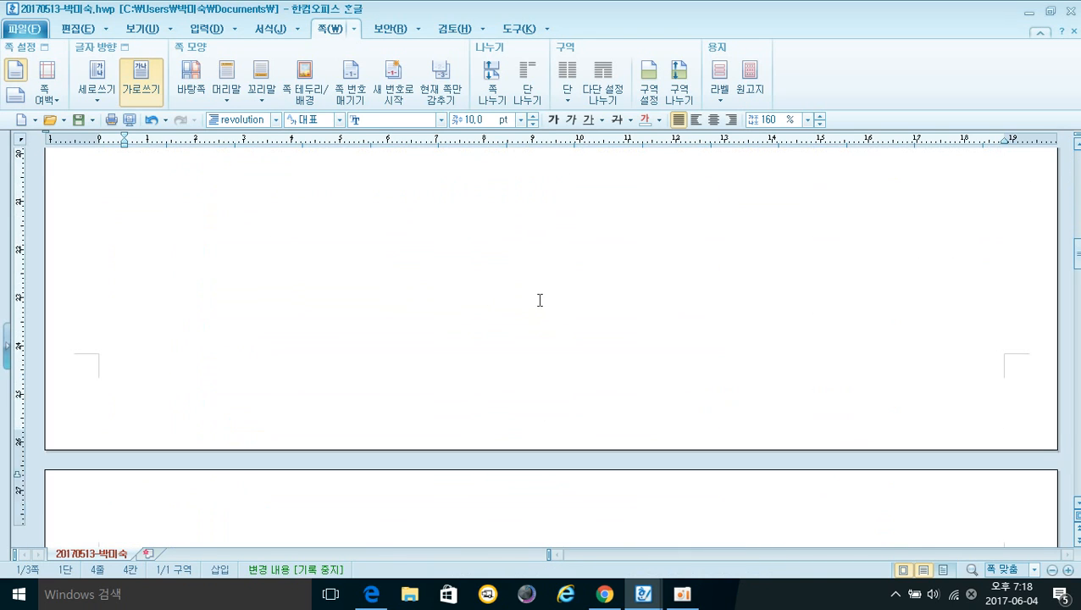
pyautogui.scroll(-10, 940, 412)
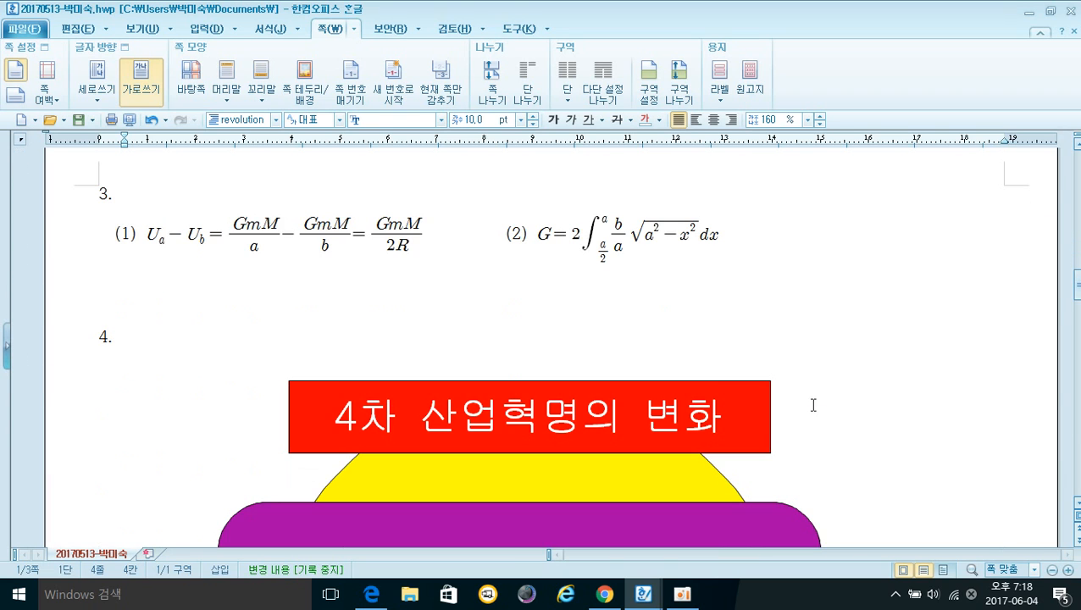
pyautogui.scroll(-8, 373, 342)
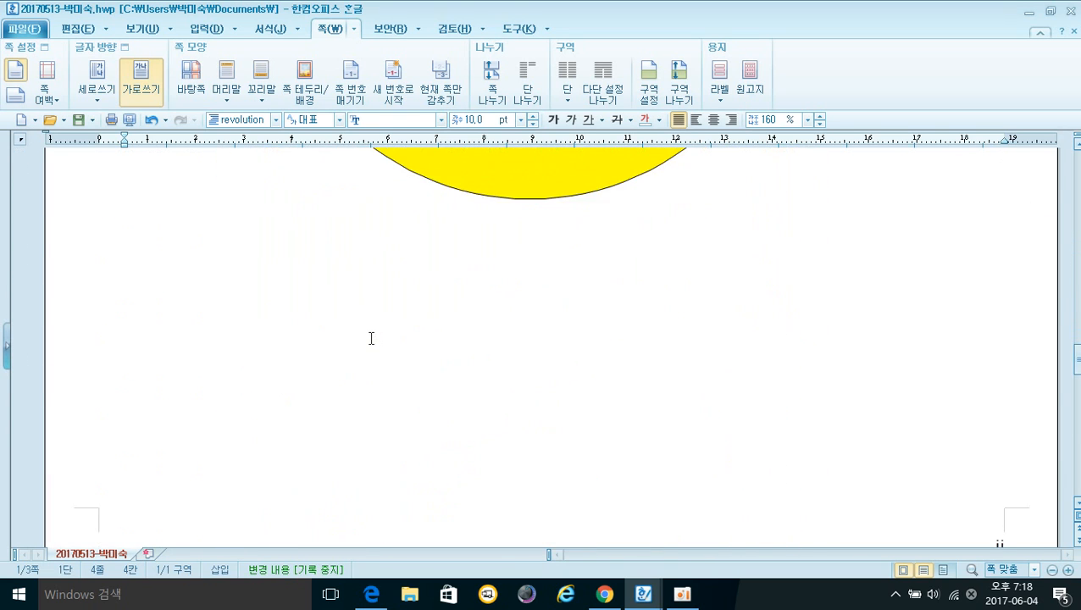
pyautogui.scroll(5, 373, 342)
pyautogui.scroll(10, 376, 342)
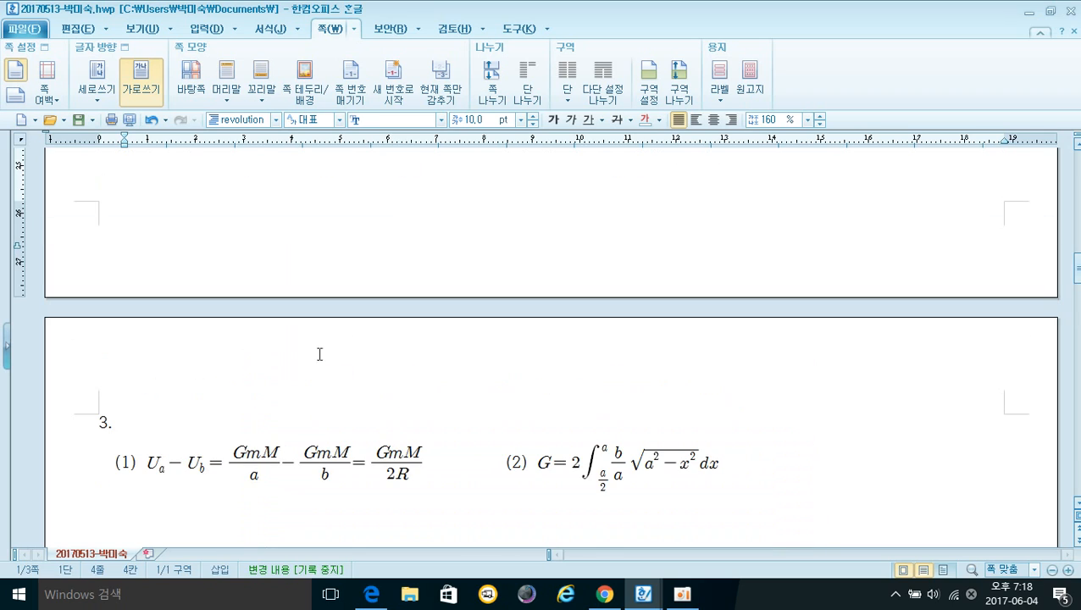
pyautogui.click(157, 418)
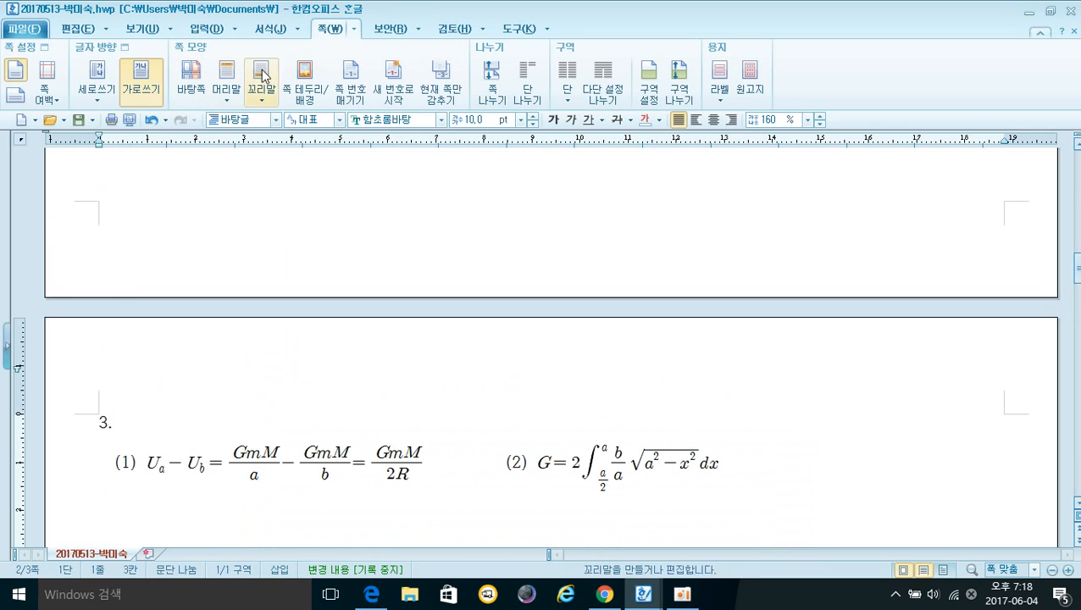
pyautogui.click(354, 33)
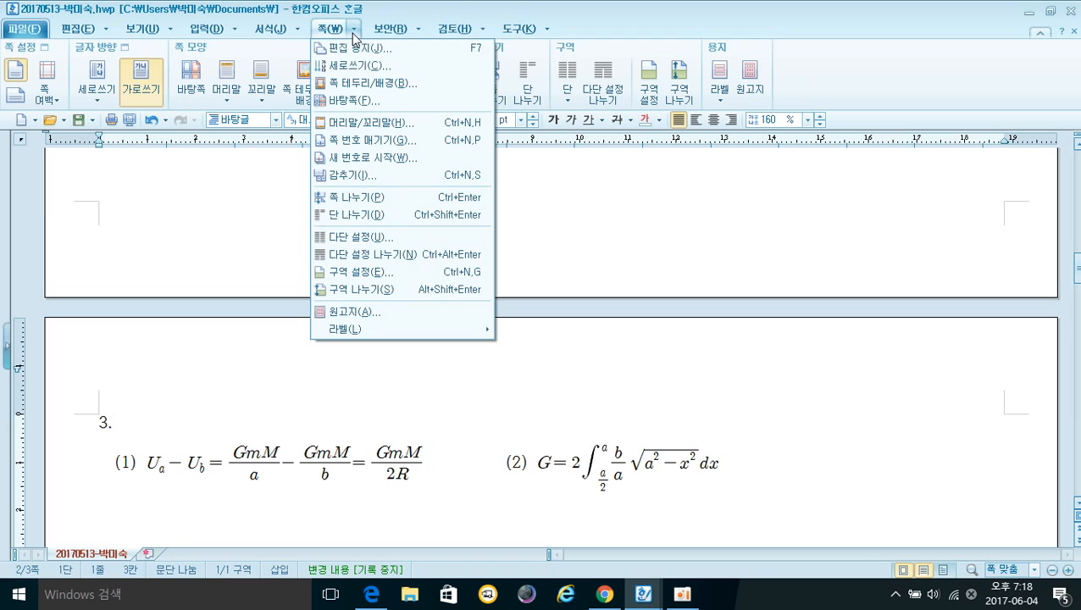
pyautogui.click(366, 176)
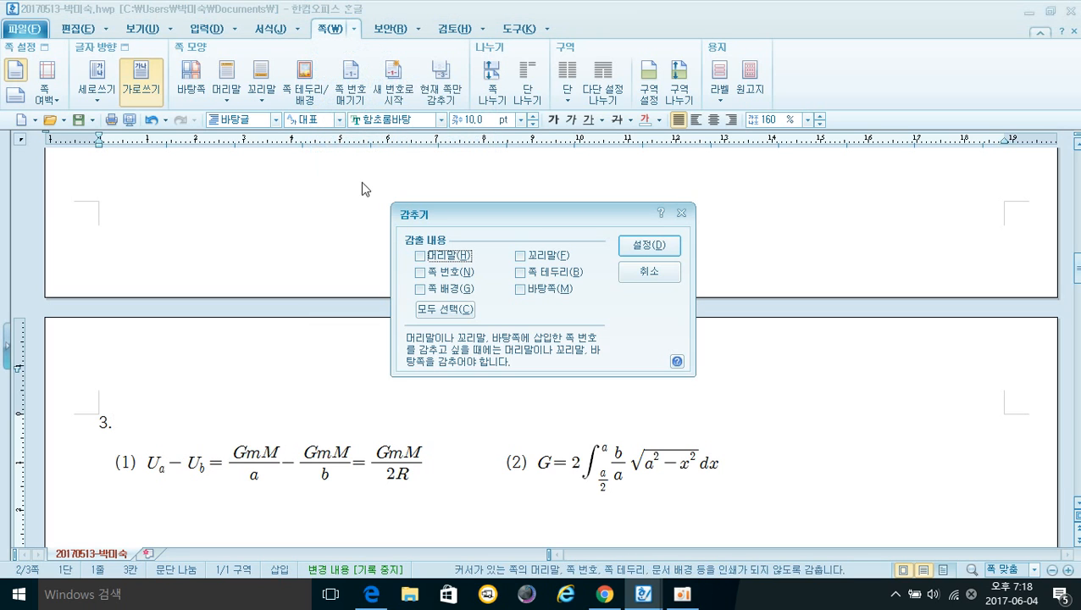
pyautogui.click(420, 256)
pyautogui.click(419, 272)
pyautogui.click(656, 247)
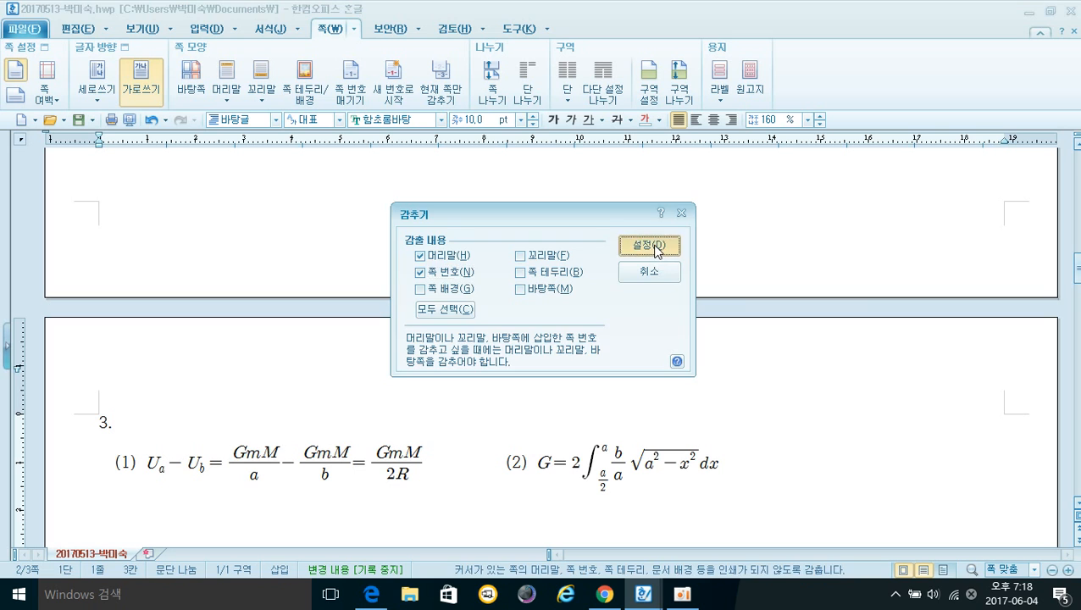
# Check the headers and page numbers on the edited pages, then review the whole document from the first to the last page in 미리 보기
pyautogui.scroll(-10, 508, 368)
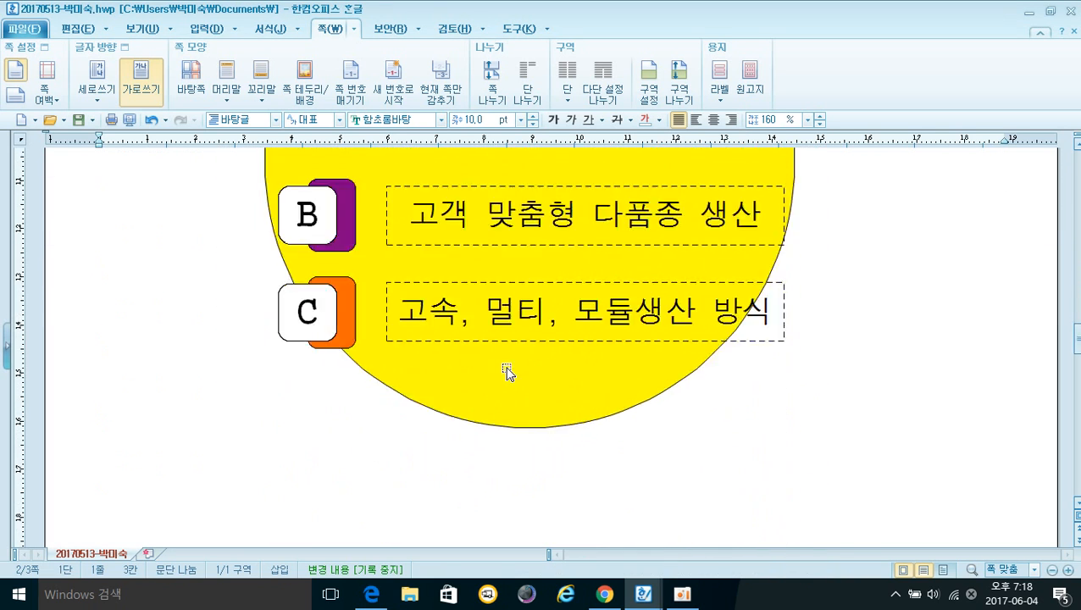
pyautogui.scroll(-3, 500, 369)
pyautogui.scroll(20, 492, 374)
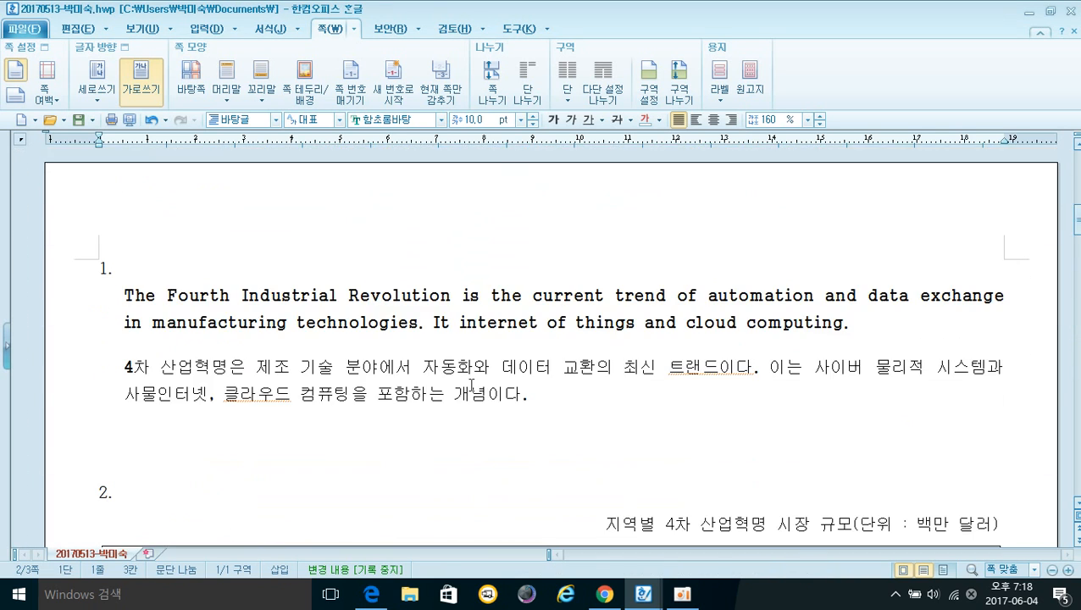
pyautogui.click(235, 295)
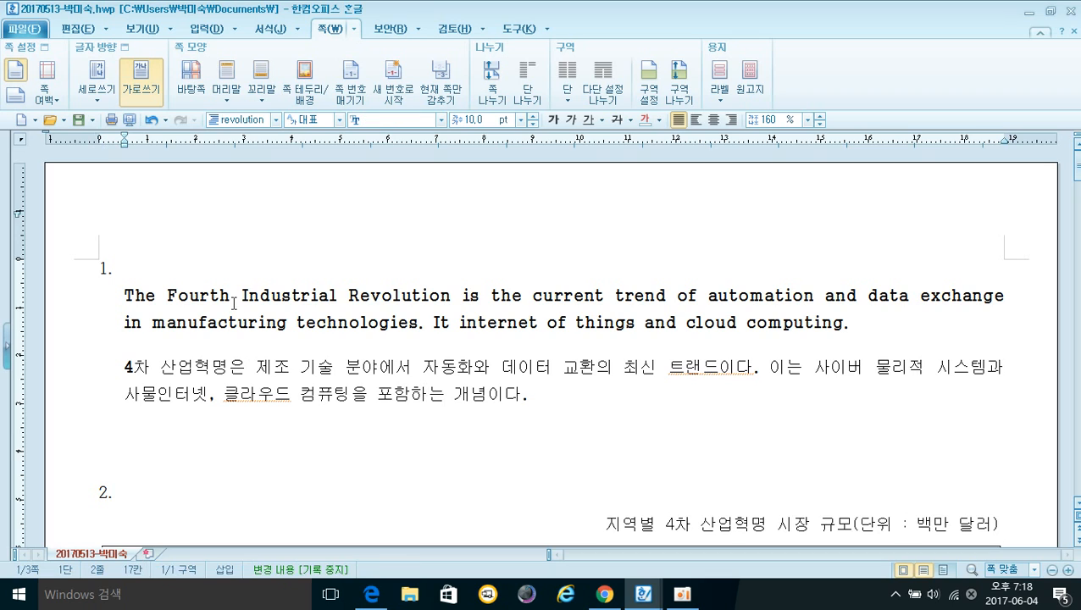
pyautogui.click(129, 121)
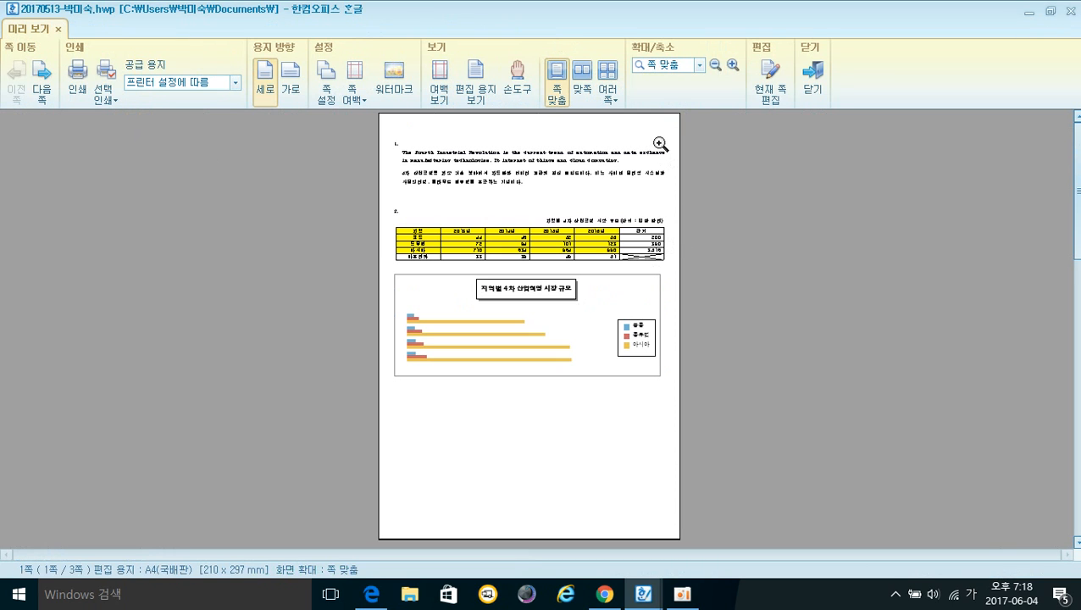
pyautogui.click(634, 512)
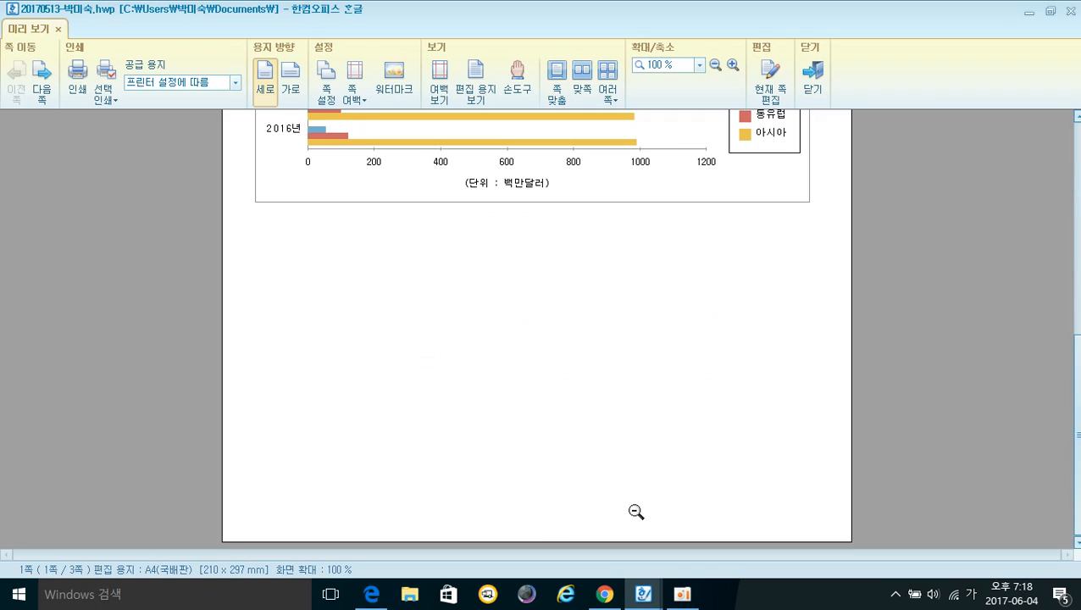
pyautogui.click(635, 512)
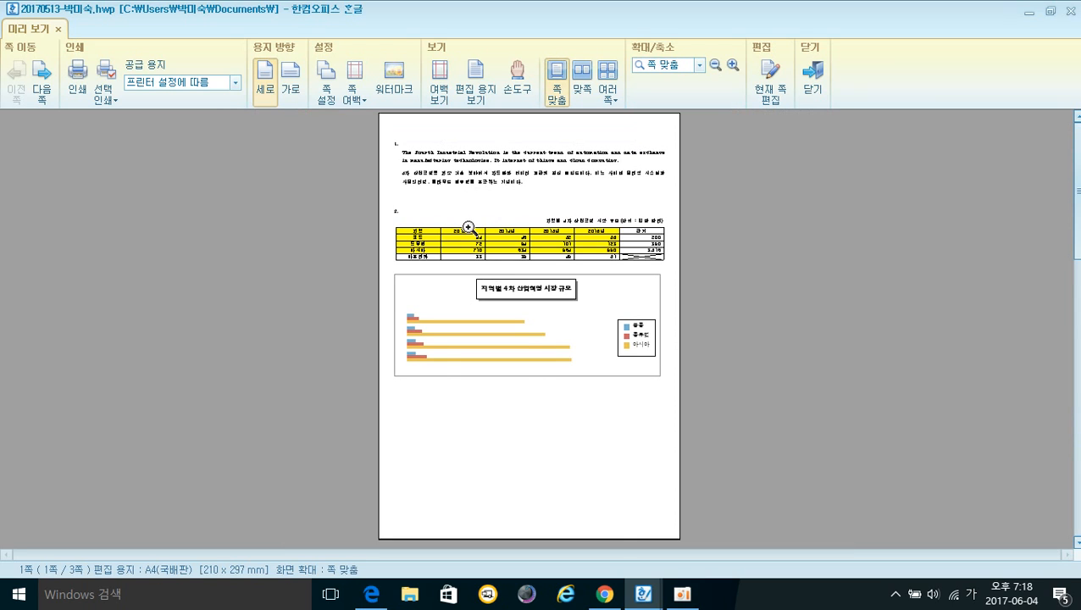
pyautogui.scroll(-1, 468, 227)
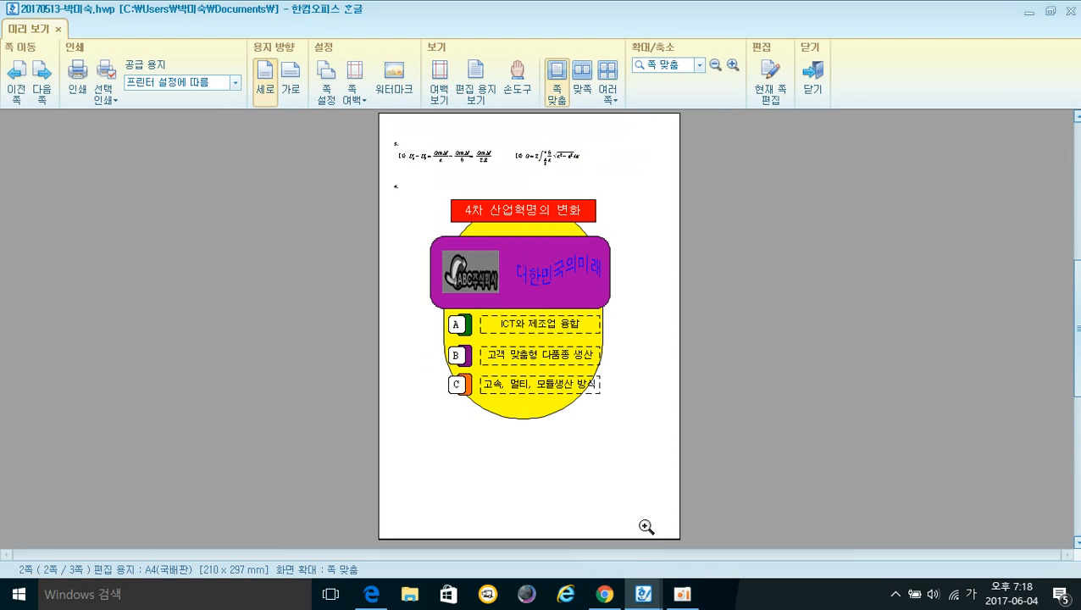
pyautogui.scroll(-1, 646, 527)
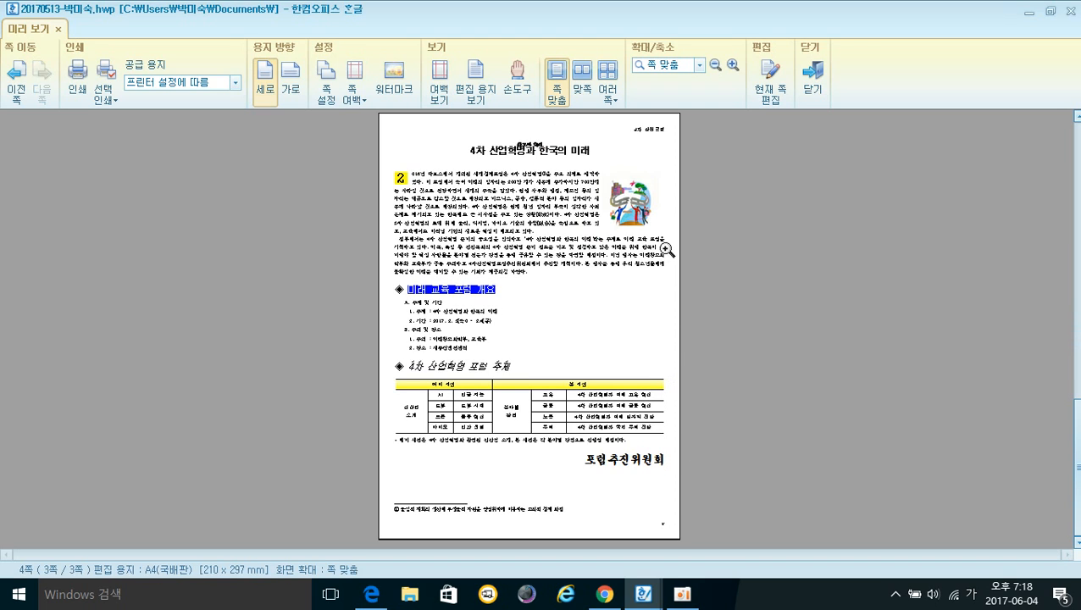